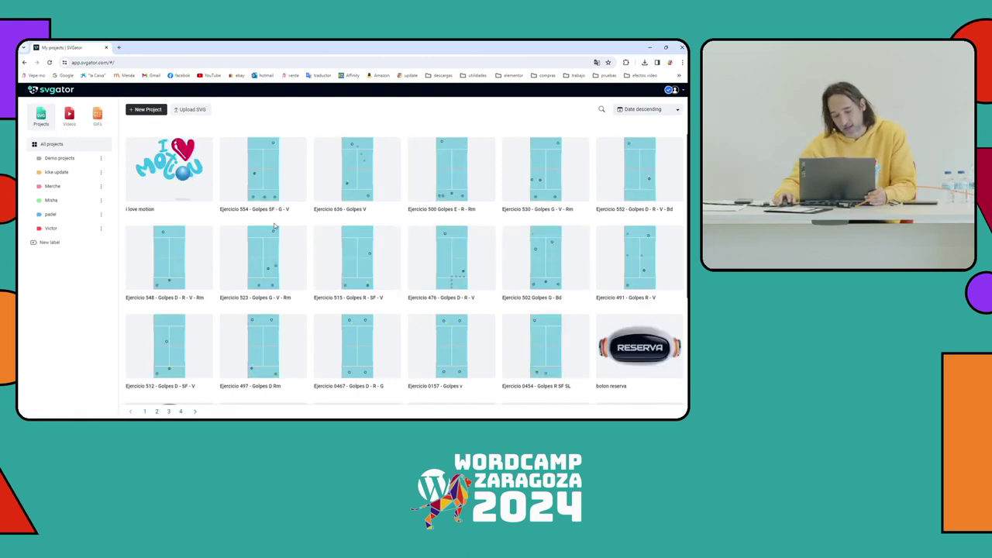
# Step: Open the "i love motion" project, play its bouncing ball animation and pause it
pyautogui.click(187, 169)
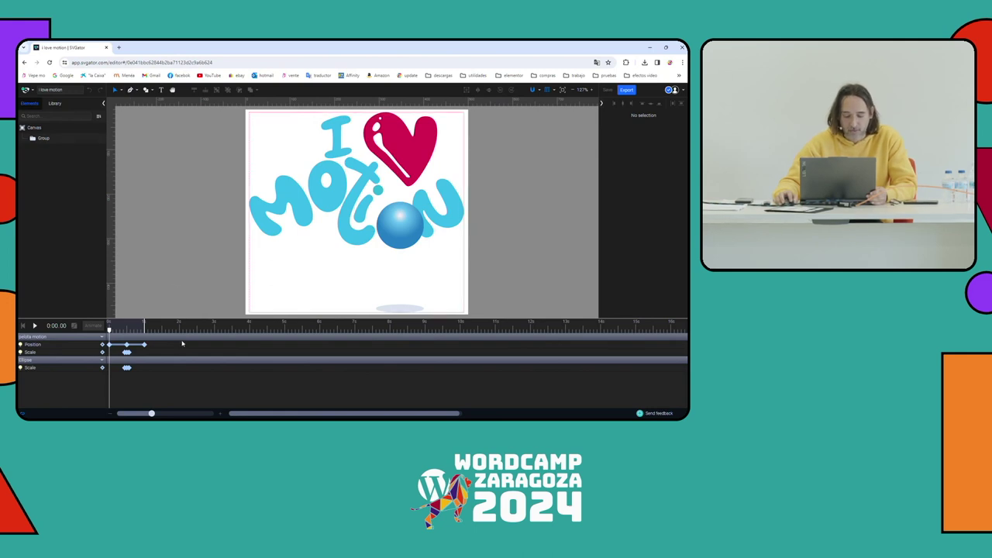
pyautogui.press('space')
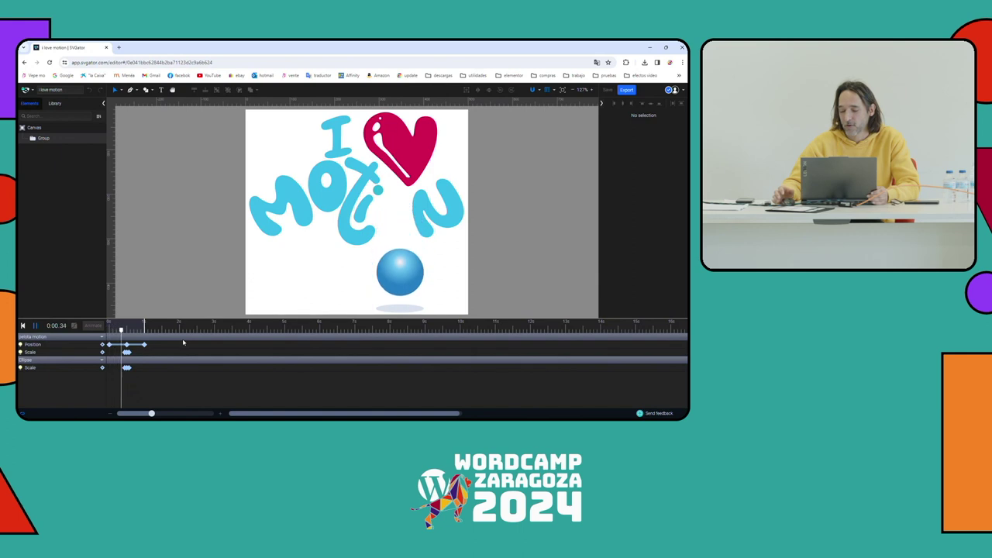
pyautogui.click(34, 326)
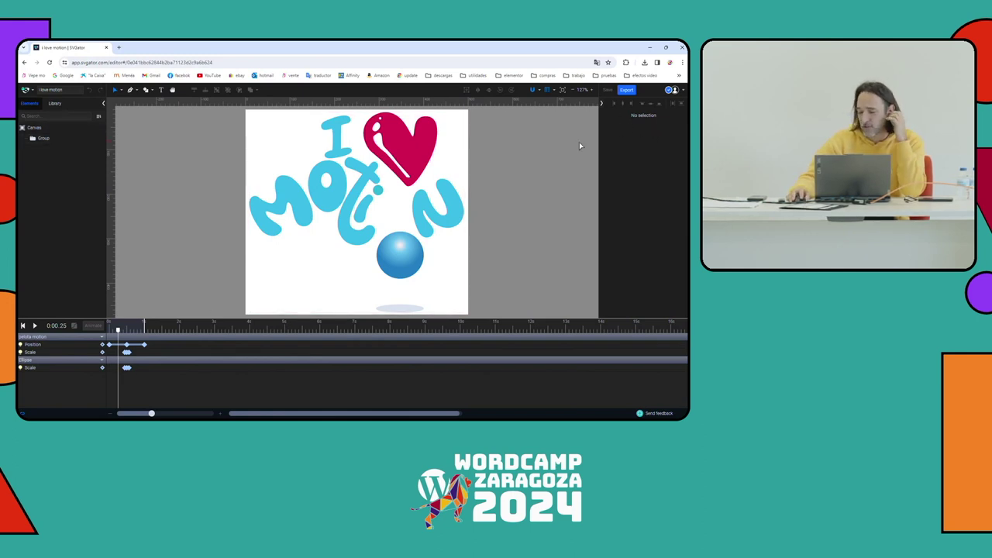
# Step: Look through the pen tools, the library's uploaded images and the file picker for adding another image
pyautogui.click(136, 92)
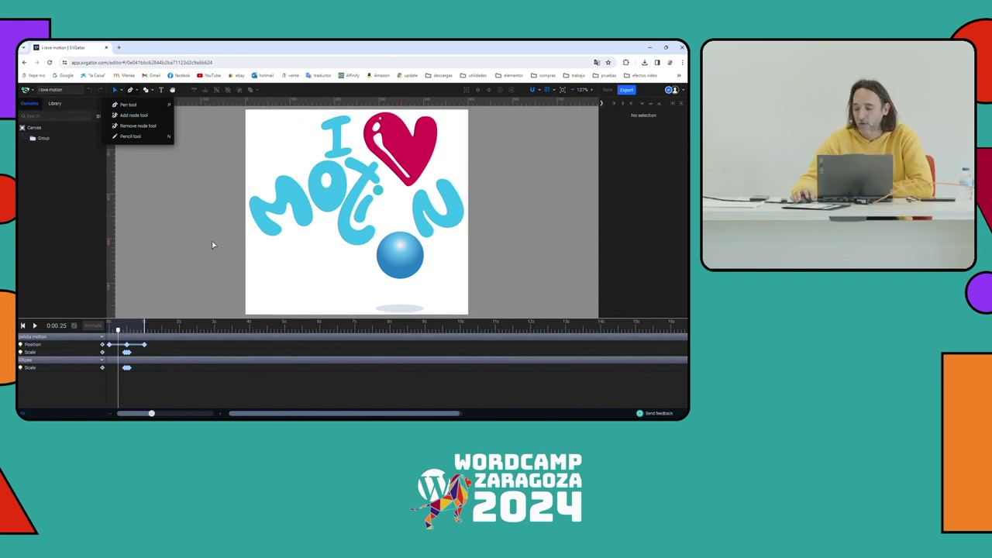
pyautogui.click(56, 163)
pyautogui.click(54, 103)
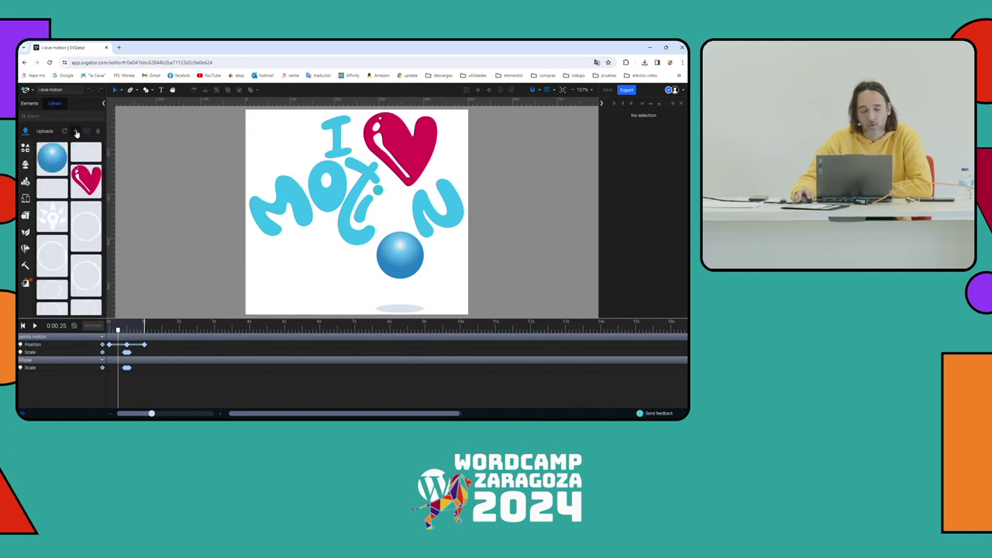
pyautogui.click(75, 132)
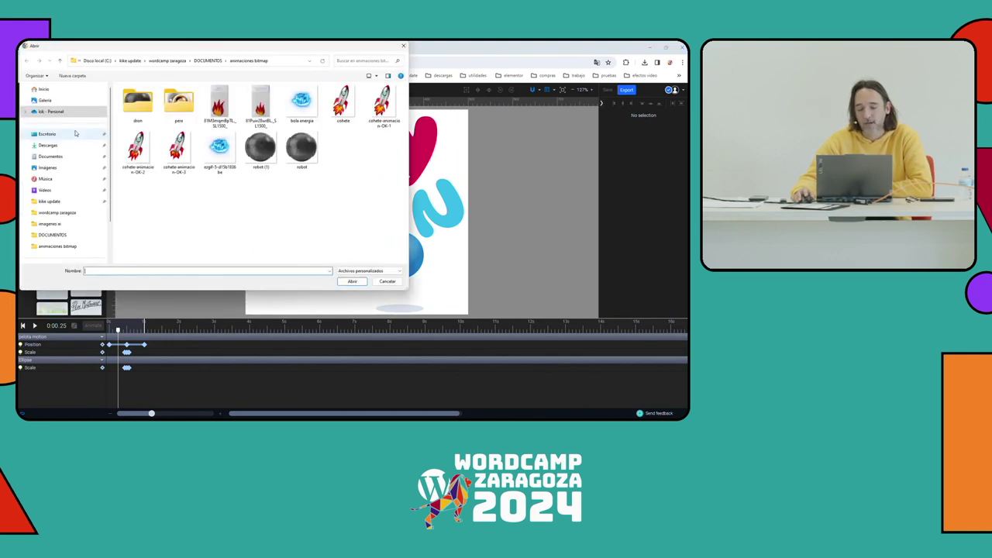
pyautogui.click(387, 281)
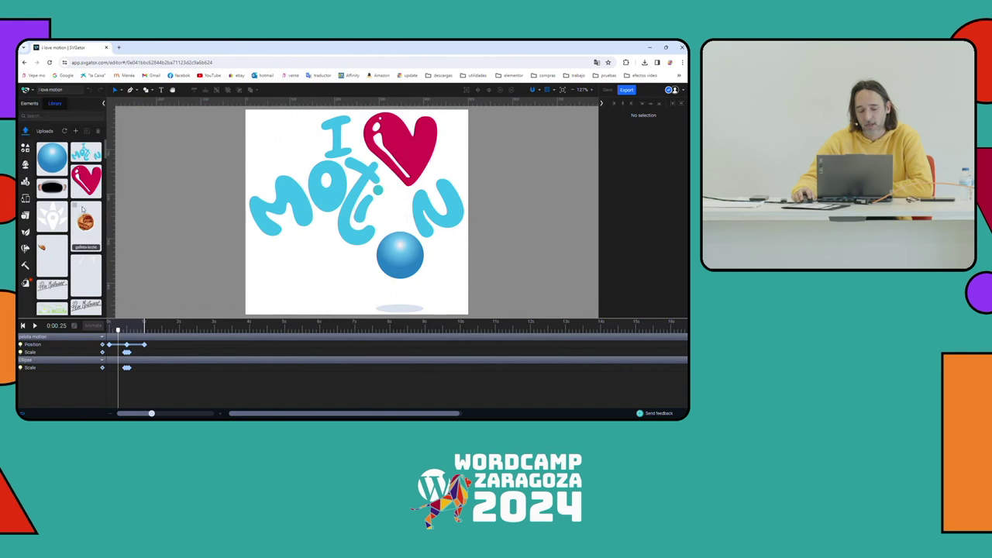
# Step: Create a new blank project and add the uploaded ball, Motion lettering and heart to its canvas
pyautogui.click(25, 91)
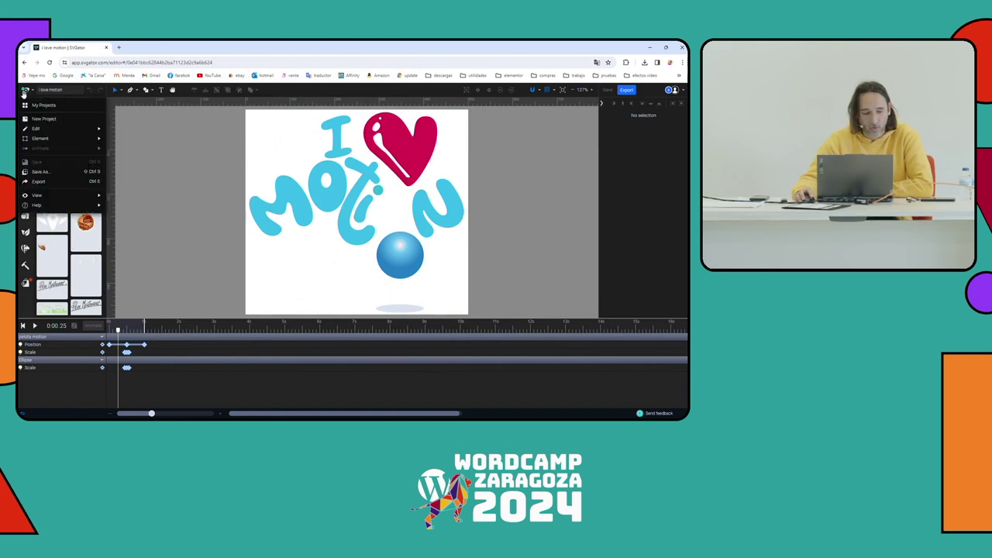
pyautogui.click(63, 120)
pyautogui.click(465, 302)
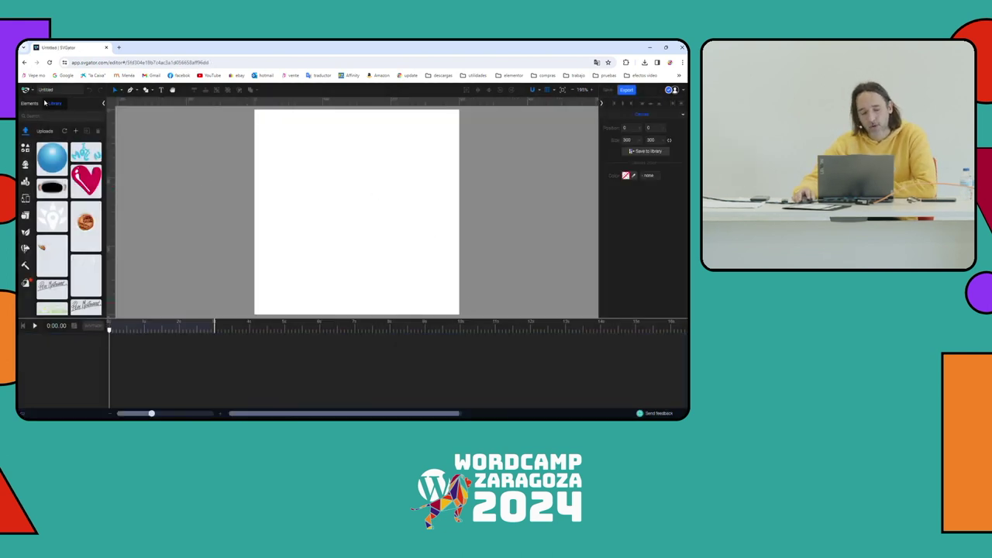
pyautogui.click(55, 159)
pyautogui.click(86, 152)
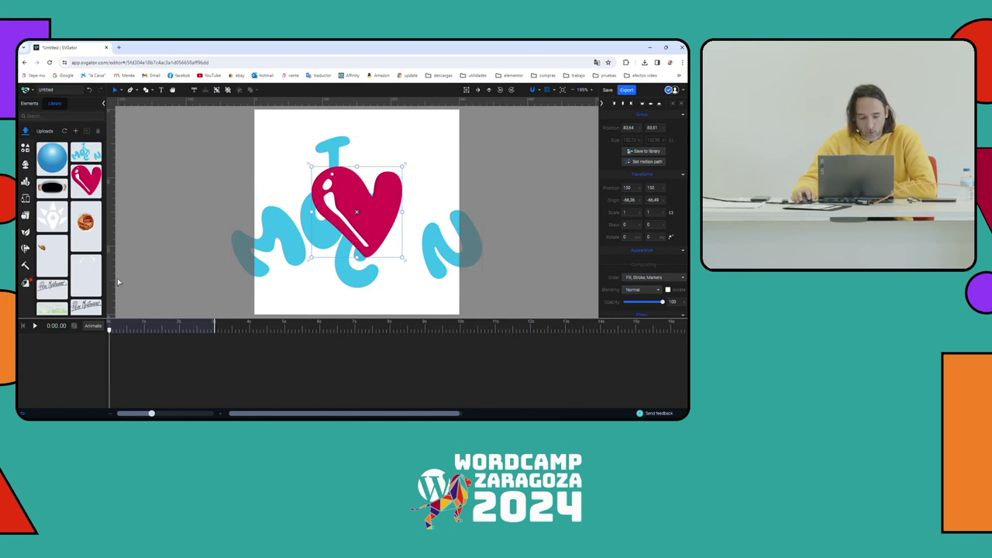
# Step: Set the canvas width to 3
pyautogui.click(29, 103)
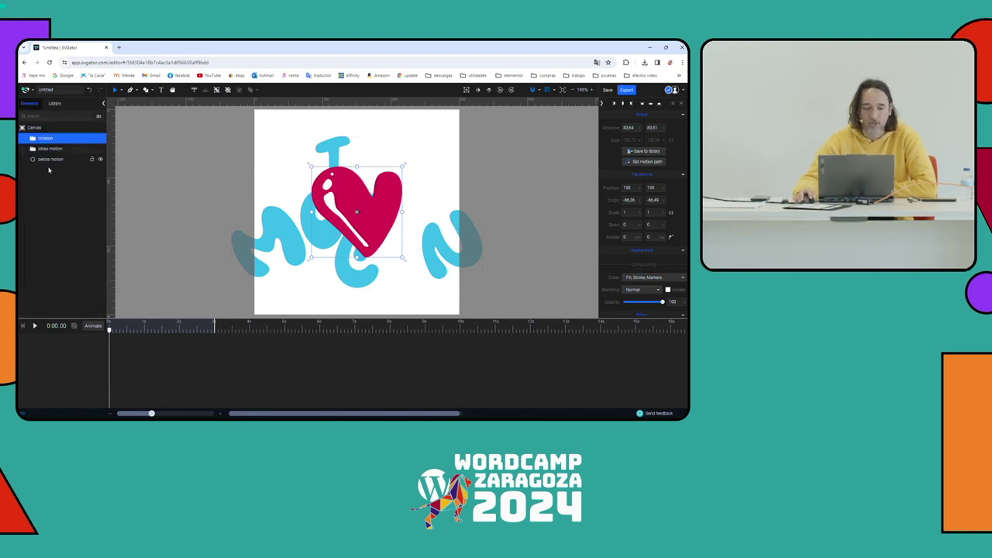
pyautogui.click(36, 130)
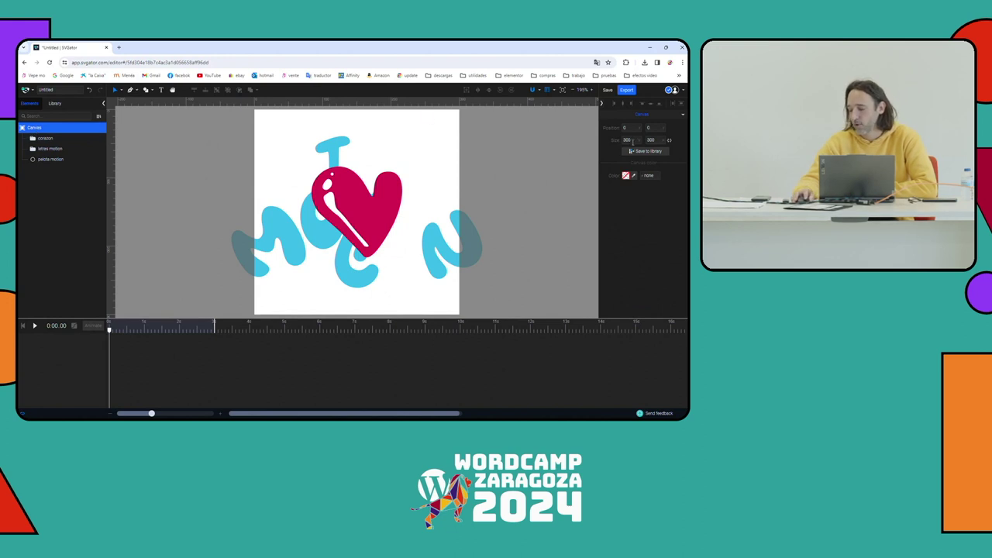
pyautogui.write('300')
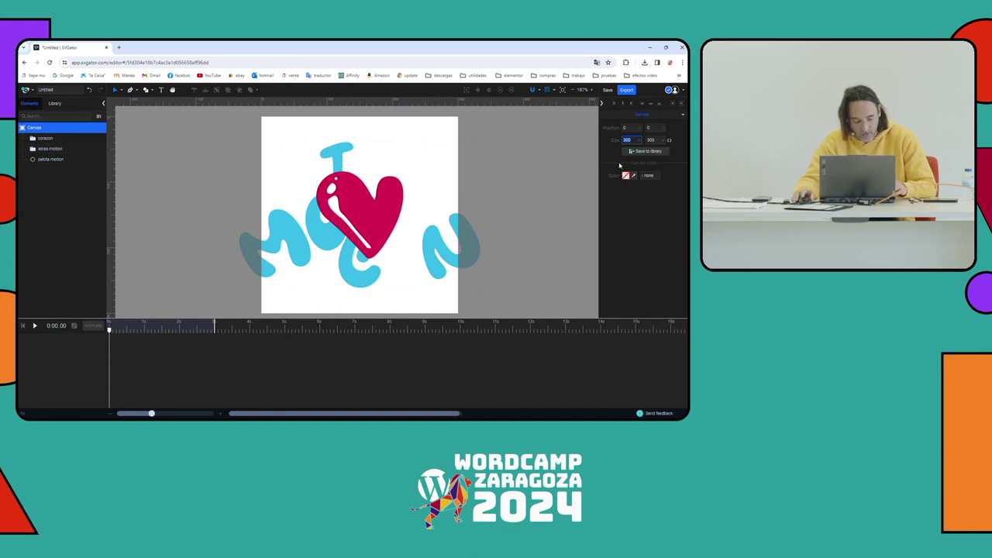
pyautogui.write('3')
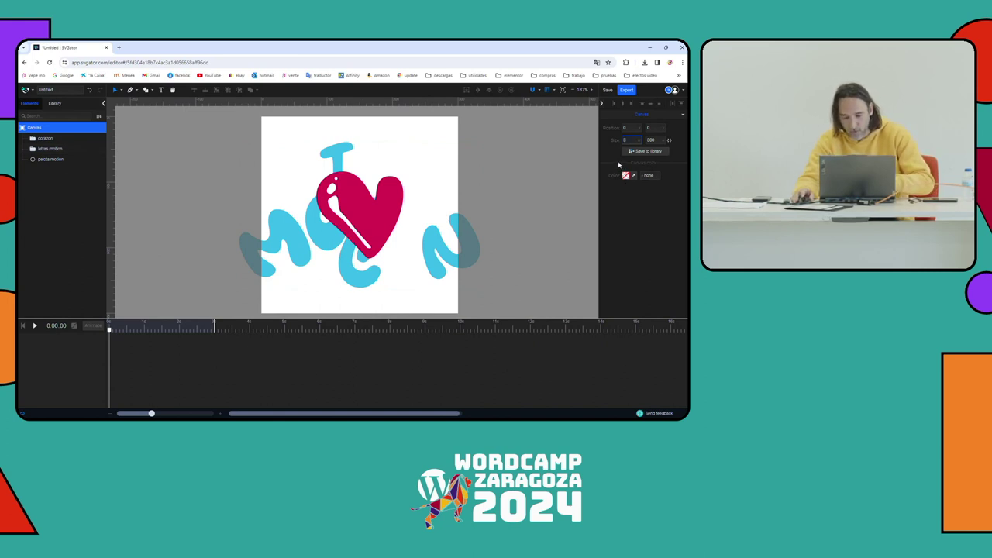
# Step: Spread out the artwork by moving the heart up and to the right and the Motion lettering up and to the left
pyautogui.moveTo(382, 211); pyautogui.dragTo(428, 187)
pyautogui.click(331, 231)
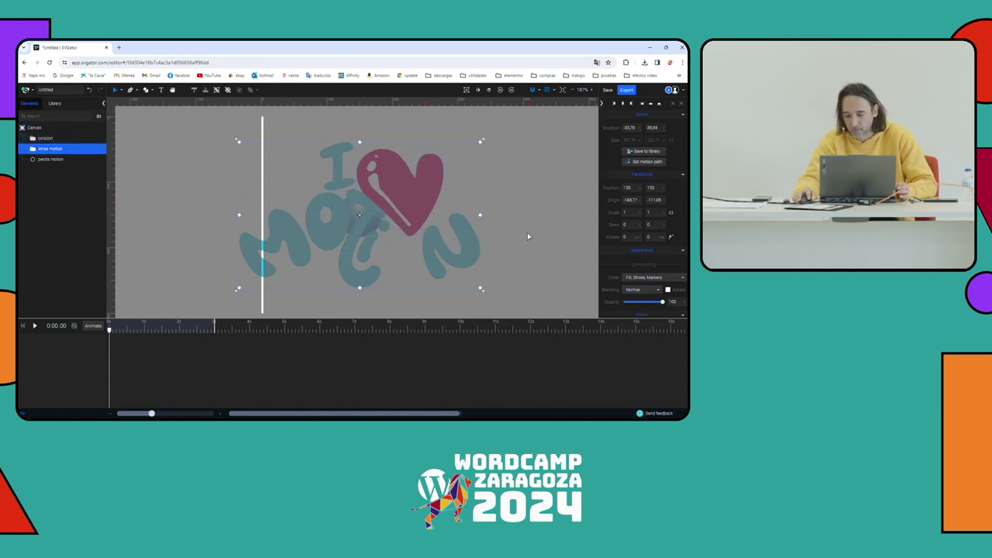
pyautogui.click(527, 232)
pyautogui.click(333, 225)
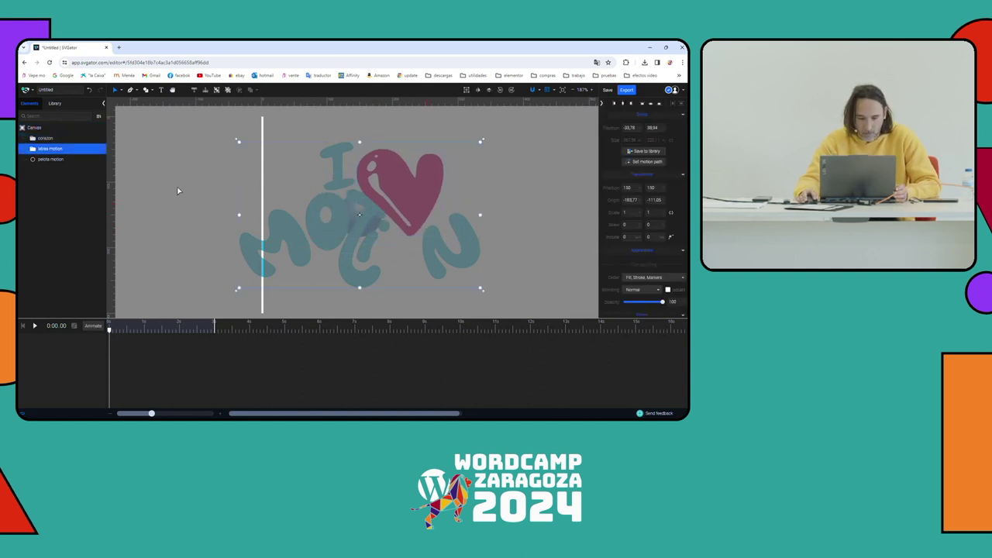
pyautogui.click(145, 166)
pyautogui.click(69, 127)
pyautogui.click(251, 159)
pyautogui.moveTo(310, 230); pyautogui.dragTo(279, 198)
pyautogui.click(184, 160)
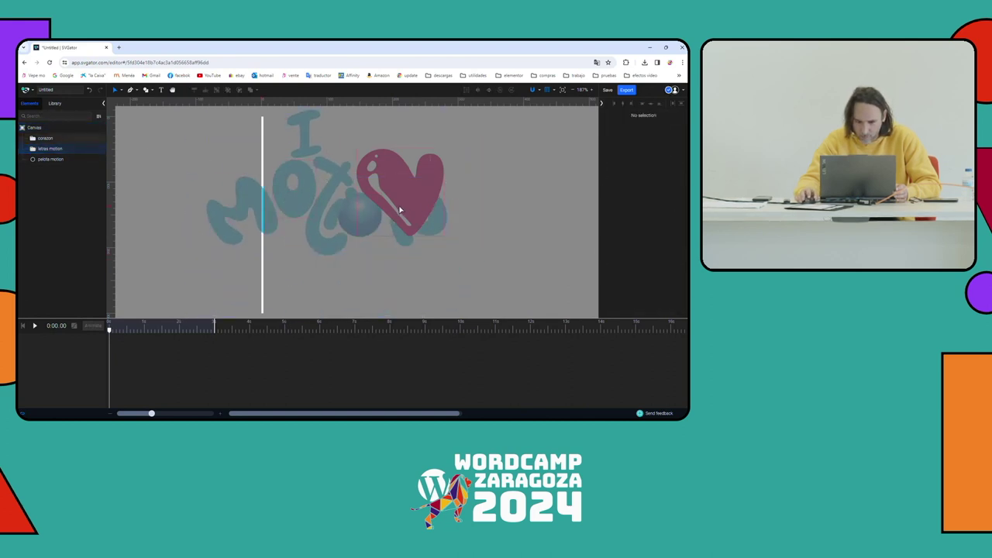
# Step: Move the heart farther up and to the right, clear of the lettering
pyautogui.scroll(-3, 184, 160)
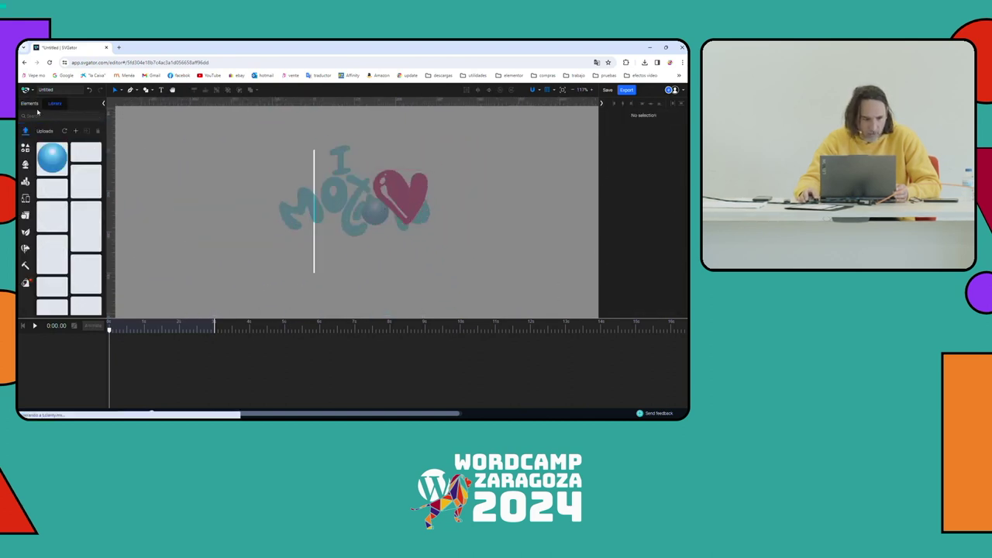
pyautogui.click(344, 188)
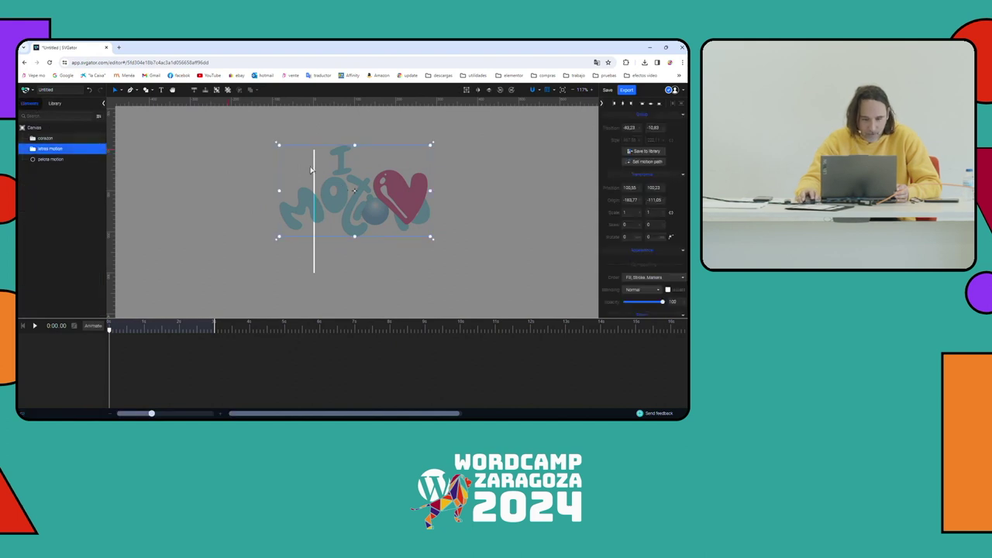
pyautogui.moveTo(354, 195); pyautogui.dragTo(476, 226)
pyautogui.moveTo(395, 197); pyautogui.dragTo(424, 174)
pyautogui.click(418, 203)
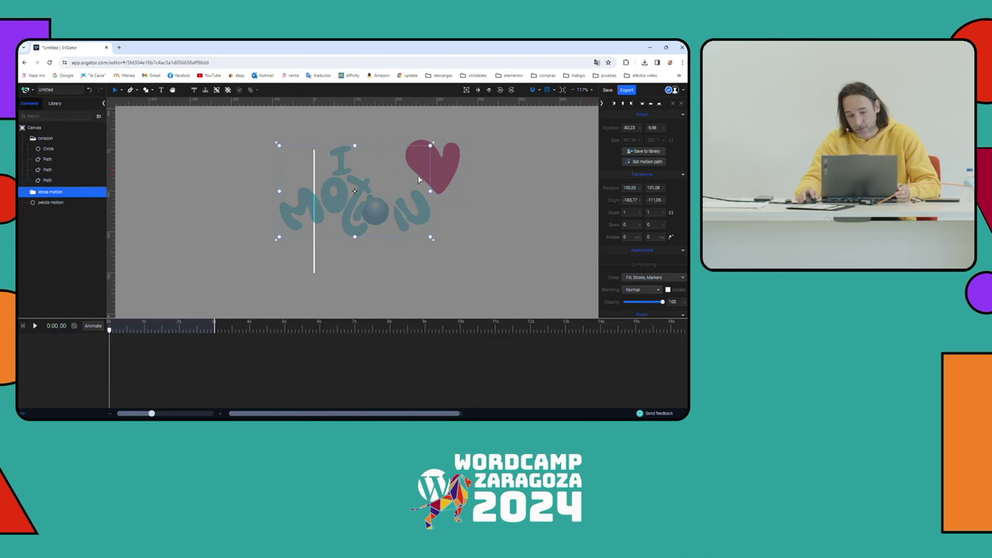
# Step: Set the canvas width to 400 and its horizontal position to -30
pyautogui.click(542, 147)
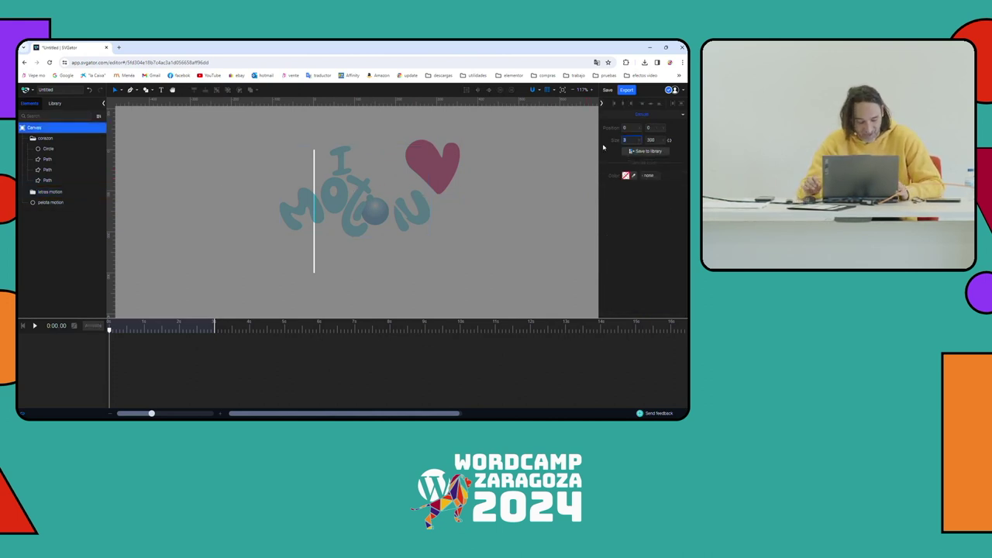
pyautogui.press('Return')
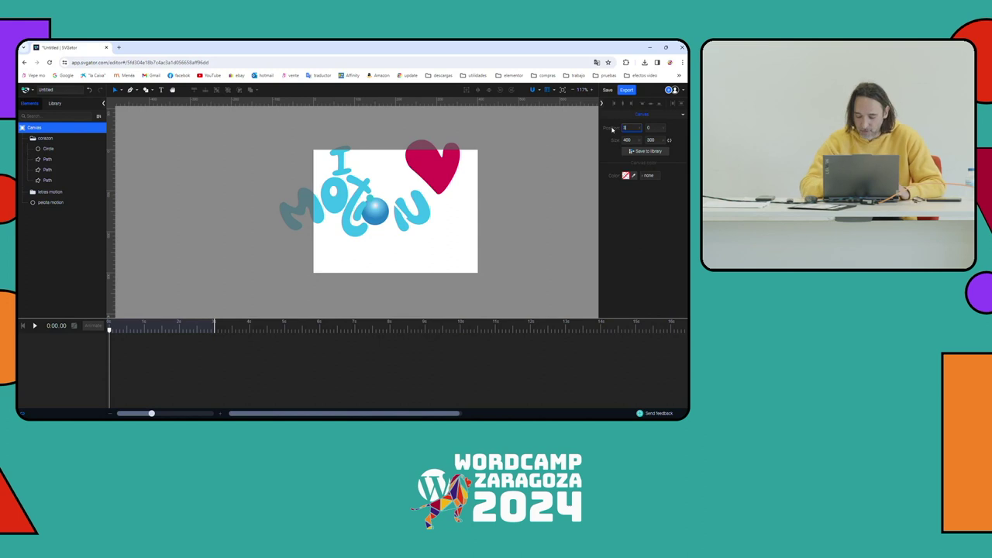
pyautogui.write('30')
pyautogui.press('Return')
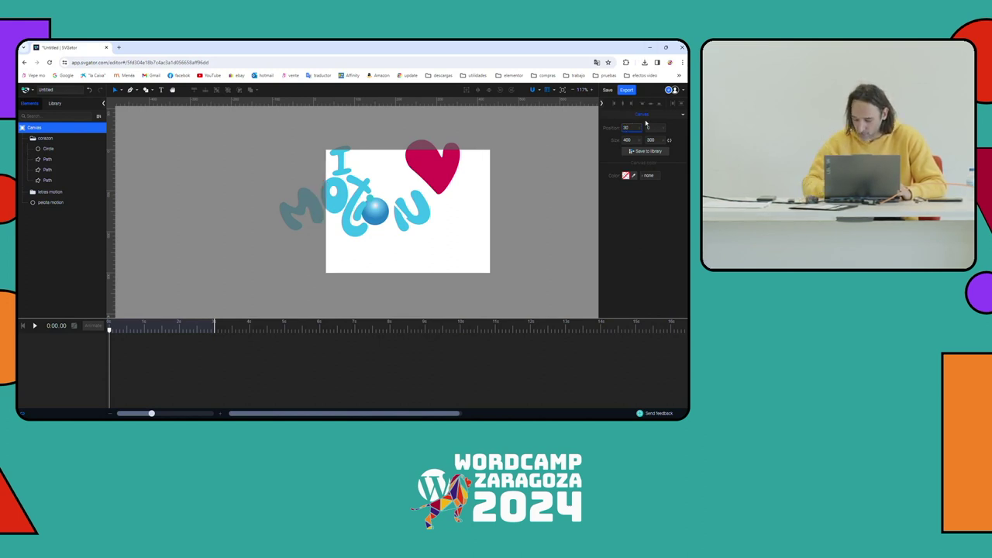
pyautogui.write('-30')
pyautogui.press('Return')
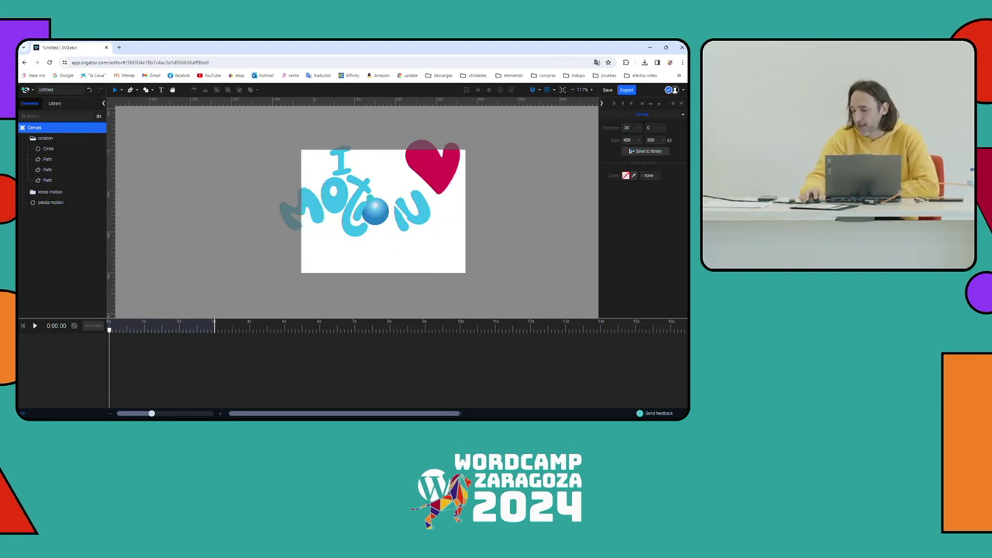
# Step: Move the ball into the gap before the N and align it to the top of the canvas
pyautogui.click(376, 212)
pyautogui.moveTo(376, 212); pyautogui.dragTo(381, 223)
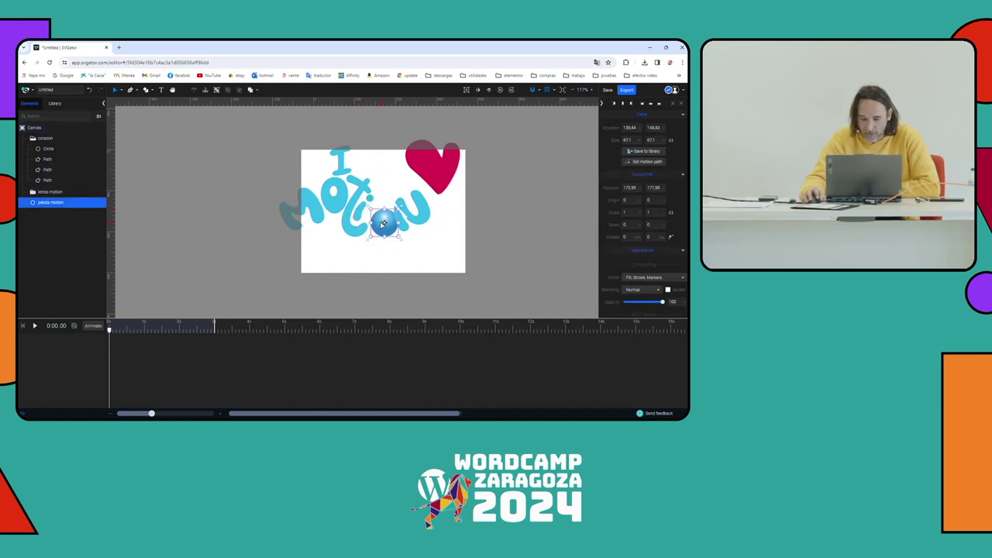
pyautogui.rightClick(382, 222)
pyautogui.moveTo(404, 341)
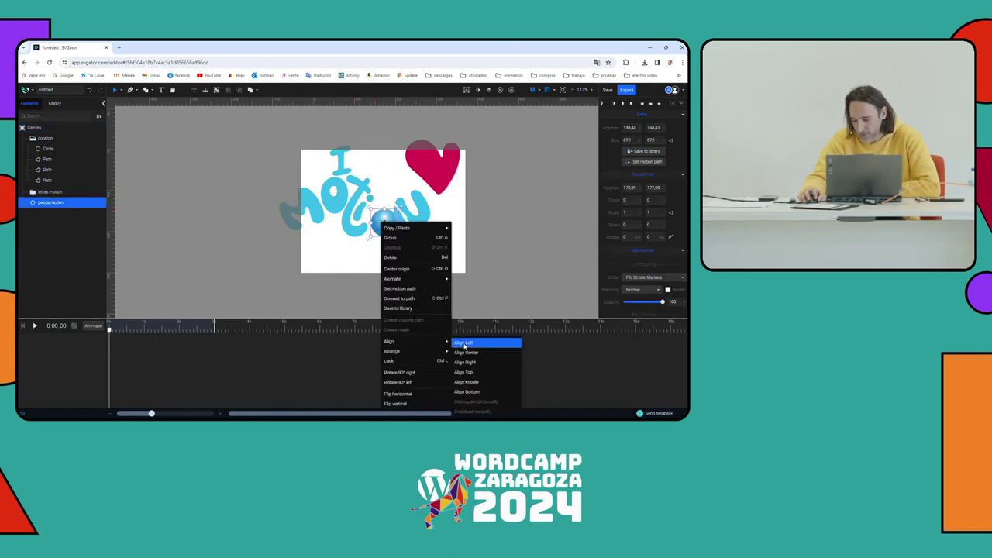
pyautogui.click(480, 372)
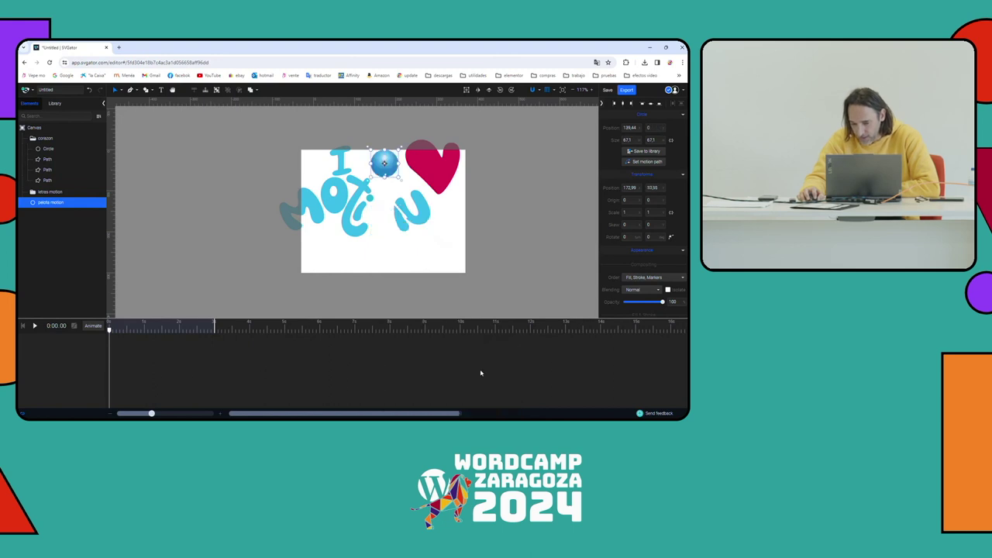
# Step: Arrange the ball in front of the lettering group and place it in the gap before the N
pyautogui.rightClick(390, 171)
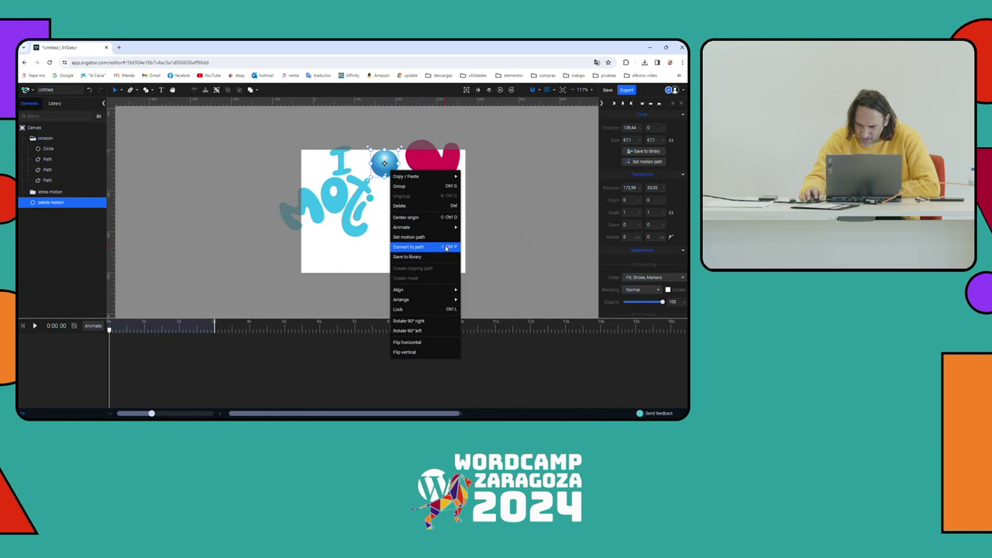
pyautogui.moveTo(444, 295)
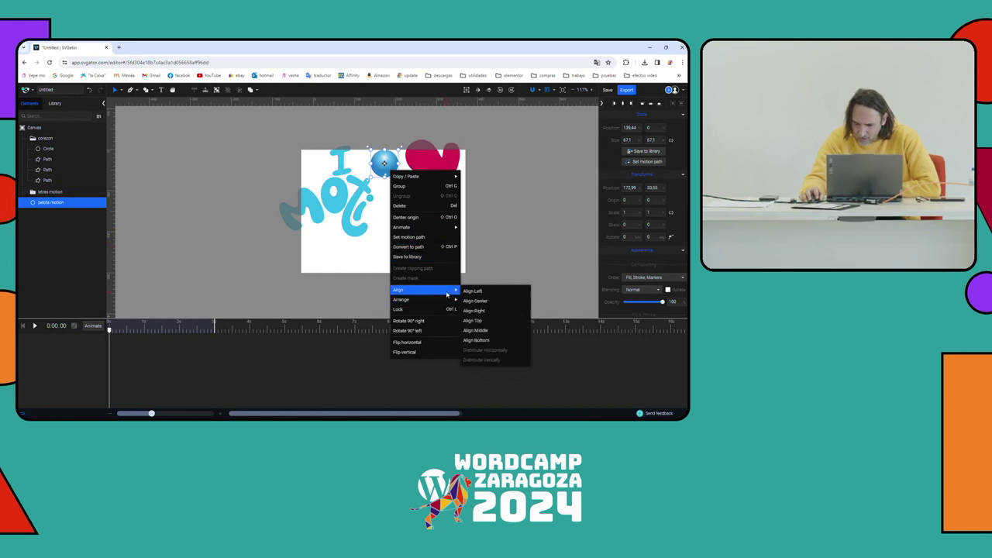
pyautogui.click(476, 299)
pyautogui.moveTo(389, 230); pyautogui.dragTo(385, 222)
# Step: Try to reposition the heart group, moving it down and slightly to the right
pyautogui.click(431, 199)
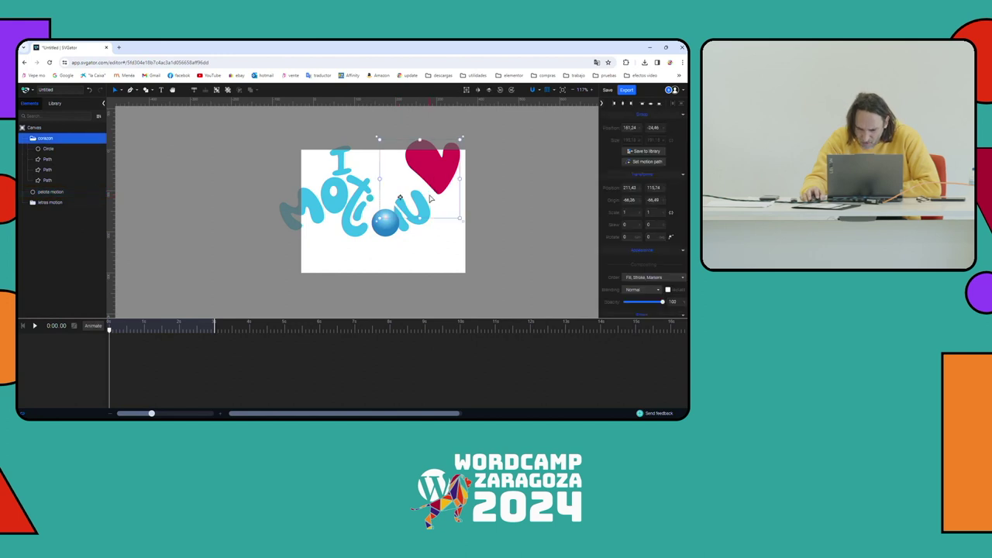
pyautogui.click(397, 223)
pyautogui.moveTo(398, 223); pyautogui.dragTo(401, 214)
pyautogui.click(400, 211)
pyautogui.click(400, 206)
pyautogui.click(400, 200)
pyautogui.moveTo(438, 182)
pyautogui.mouseDown()
pyautogui.moveTo(412, 203)
pyautogui.moveTo(437, 199)
pyautogui.mouseUp()
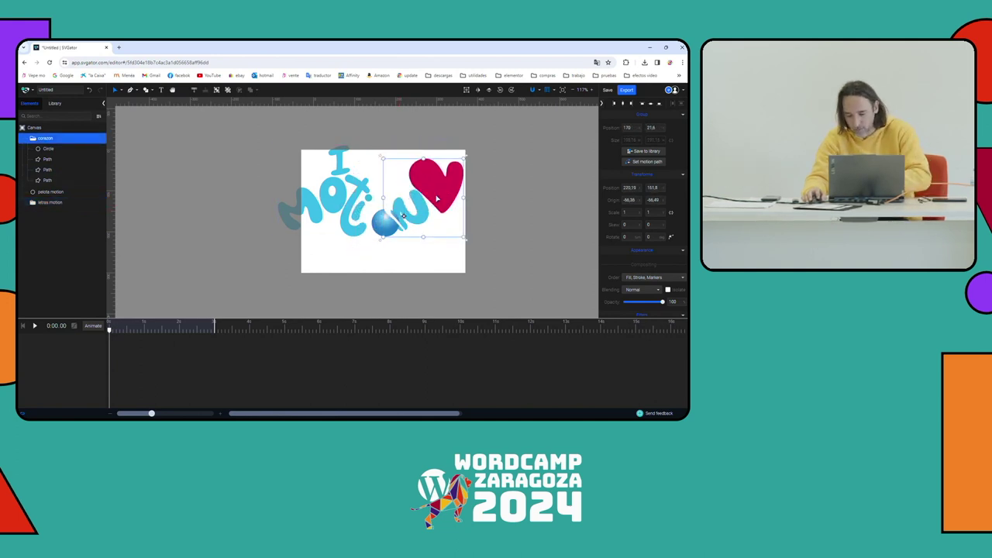
# Step: Replace the heart group with a fresh heart from the uploads and place it beside the I, above the ball
pyautogui.press('Delete')
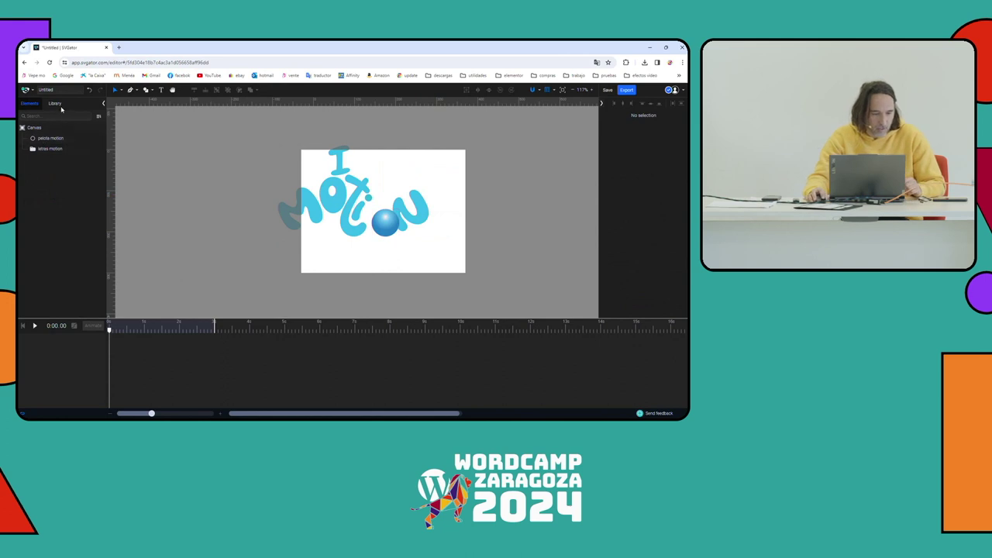
pyautogui.click(55, 104)
pyautogui.moveTo(85, 178); pyautogui.dragTo(418, 197)
pyautogui.click(29, 103)
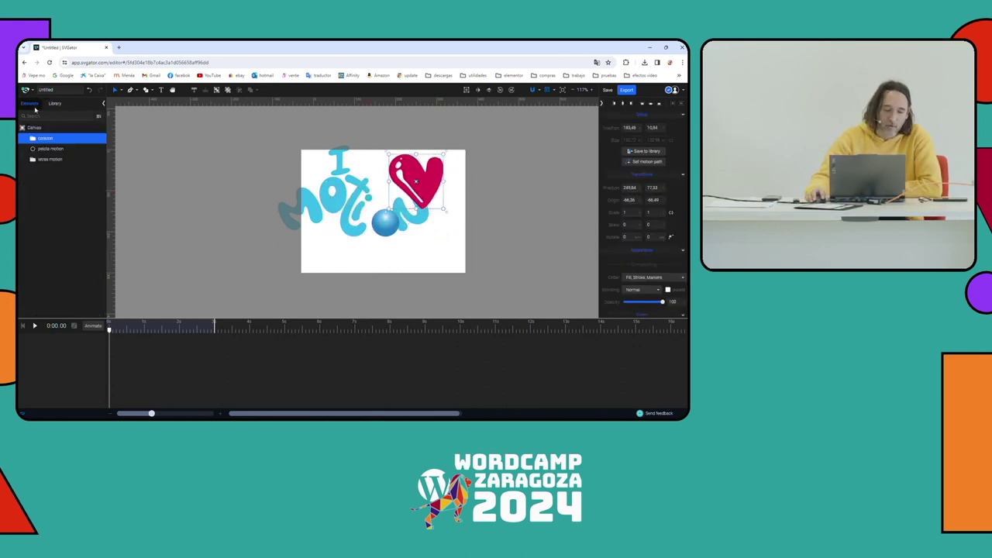
pyautogui.click(29, 159)
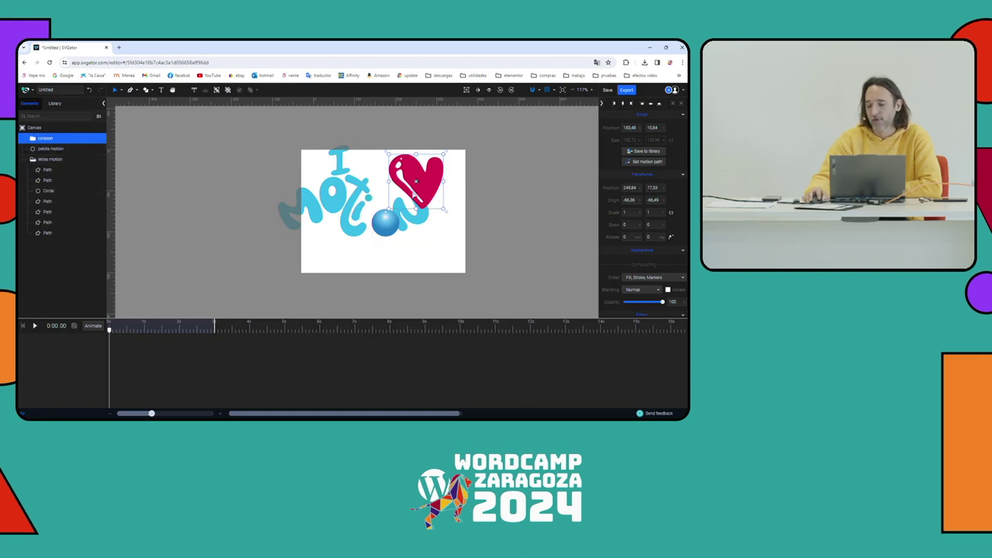
pyautogui.moveTo(434, 197); pyautogui.dragTo(404, 183)
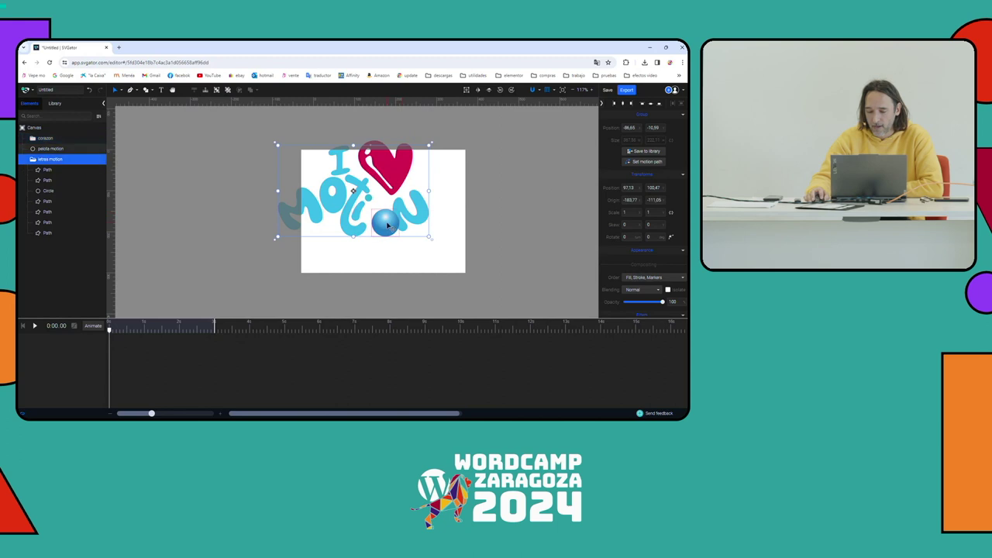
# Step: Group the heart, the ball and the lettering into a single group
pyautogui.click(460, 175)
pyautogui.moveTo(465, 130); pyautogui.dragTo(234, 254)
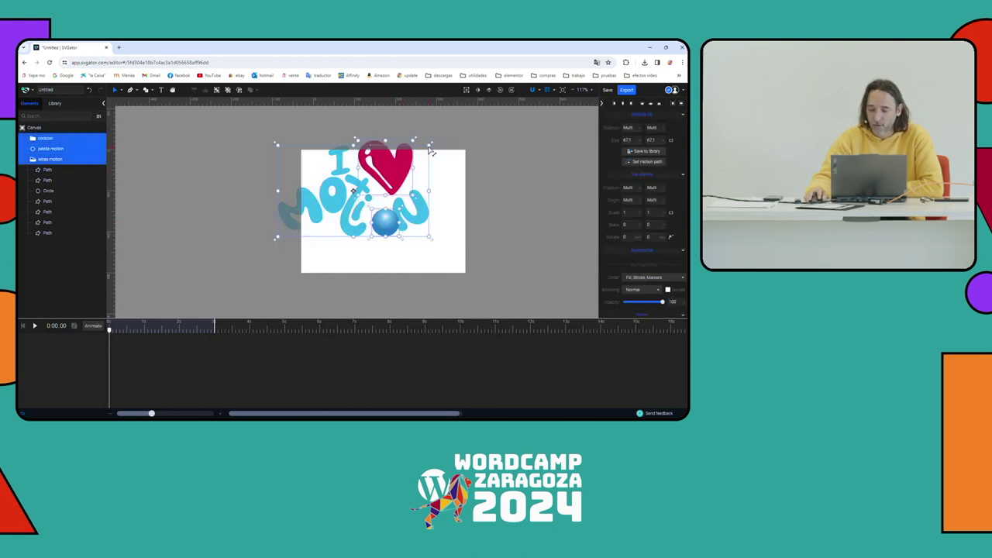
pyautogui.moveTo(431, 151); pyautogui.dragTo(403, 147)
pyautogui.moveTo(356, 170); pyautogui.dragTo(370, 159)
pyautogui.hotkey('ctrl', 'z')
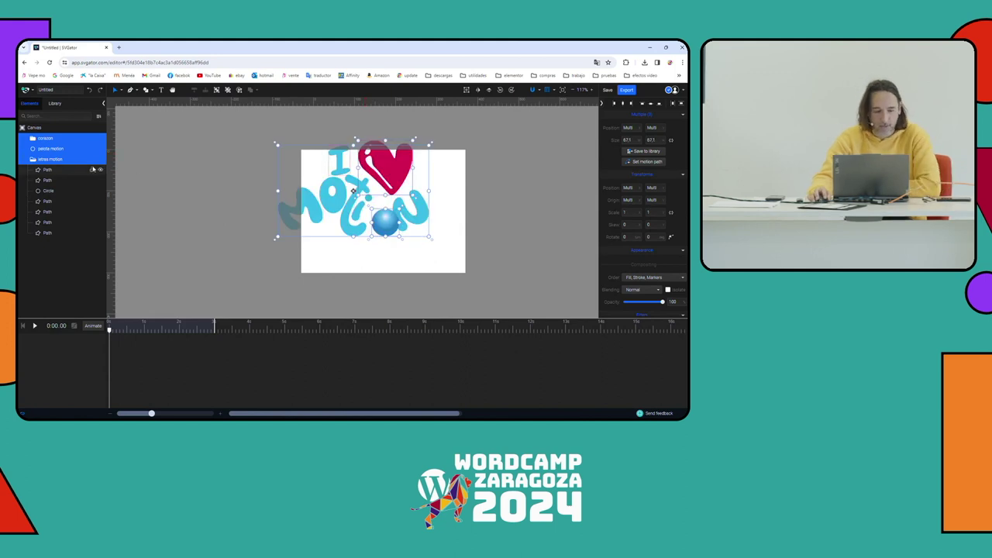
pyautogui.rightClick(85, 150)
pyautogui.click(109, 163)
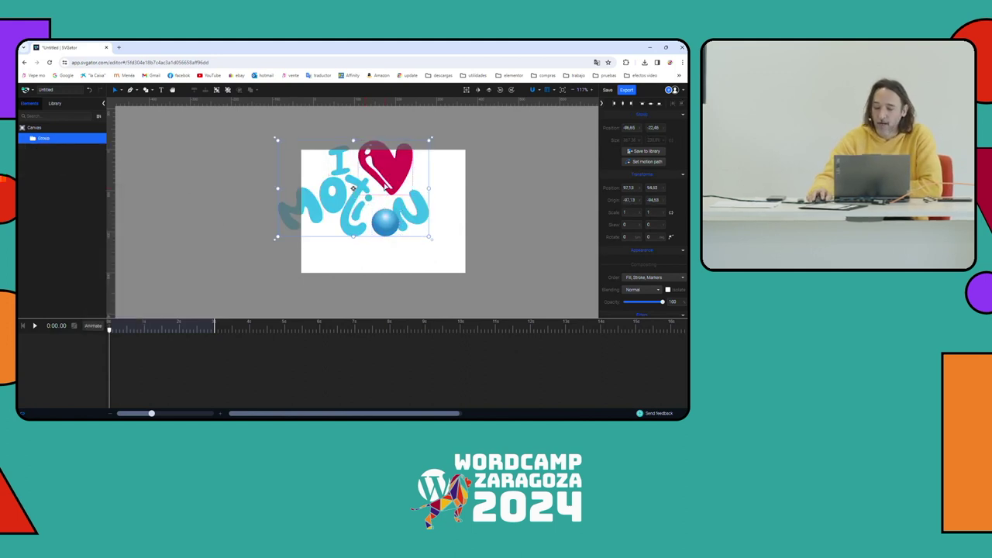
# Step: Move the logo group fully onto the canvas and scale it to about 0.7, placed near the canvas's upper edge
pyautogui.moveTo(432, 141); pyautogui.dragTo(473, 150)
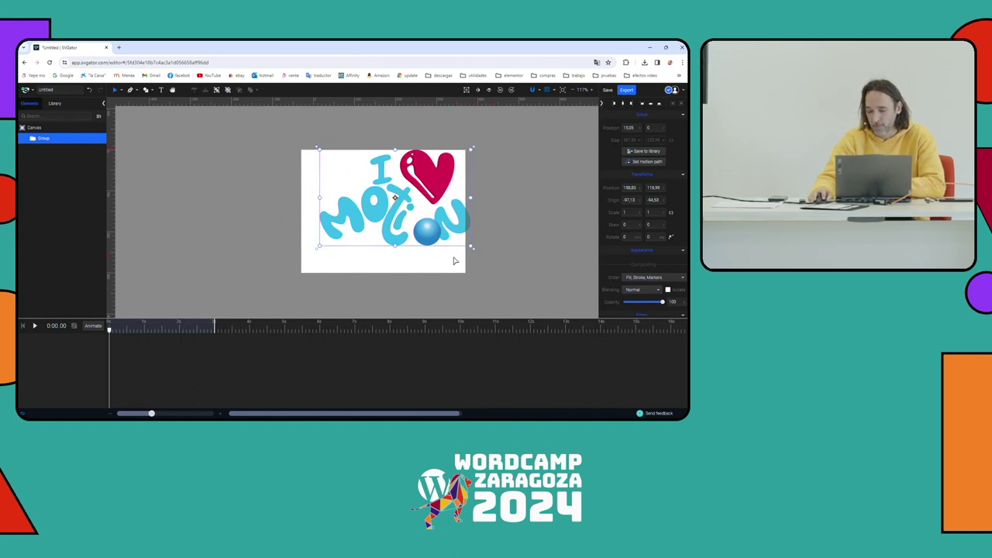
pyautogui.moveTo(470, 162); pyautogui.dragTo(404, 182)
pyautogui.moveTo(423, 220); pyautogui.dragTo(427, 223)
pyautogui.scroll(3, 453, 232)
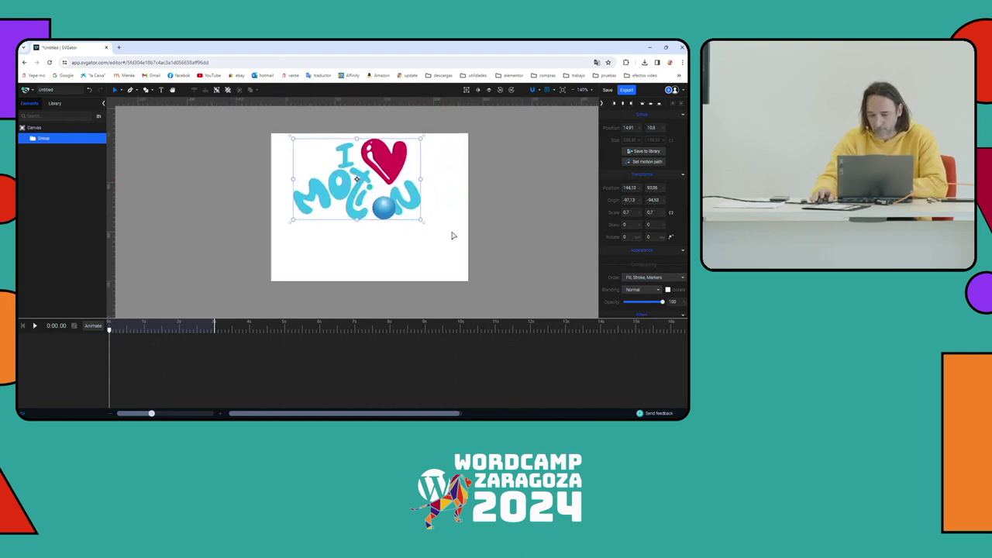
# Step: Try to add a Position animation to the ball inside the logo group
pyautogui.doubleClick(362, 199)
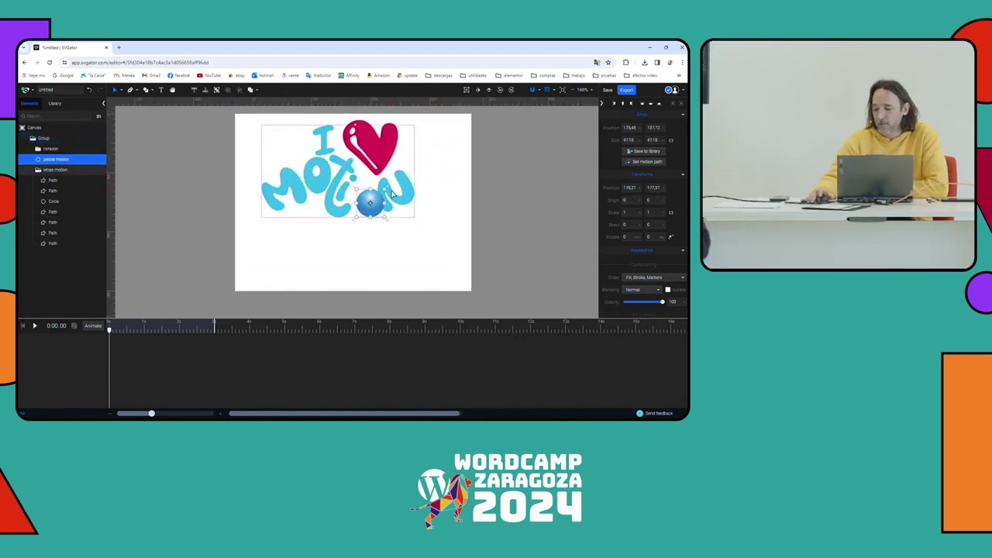
pyautogui.scroll(-2, 391, 202)
pyautogui.scroll(1, 387, 213)
pyautogui.scroll(-2, 387, 213)
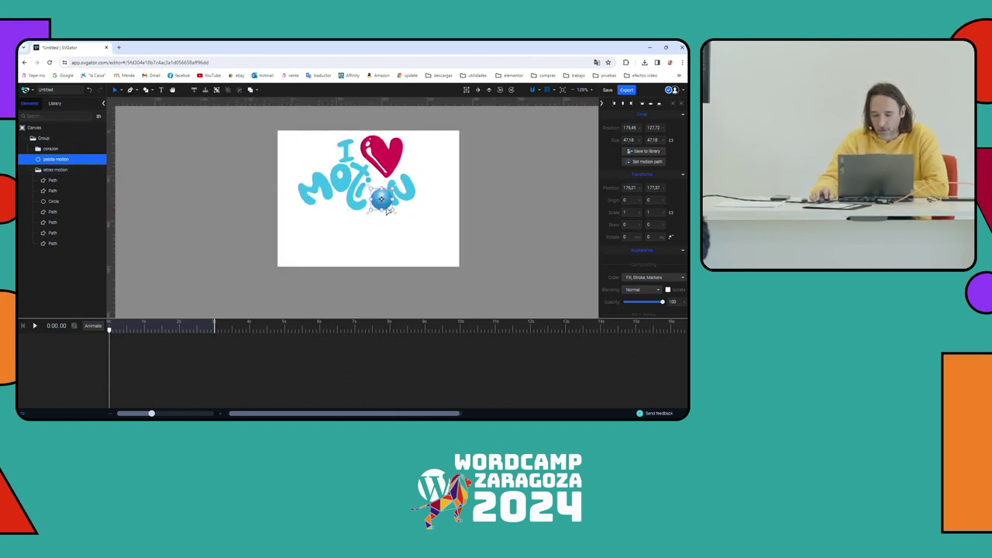
pyautogui.click(93, 330)
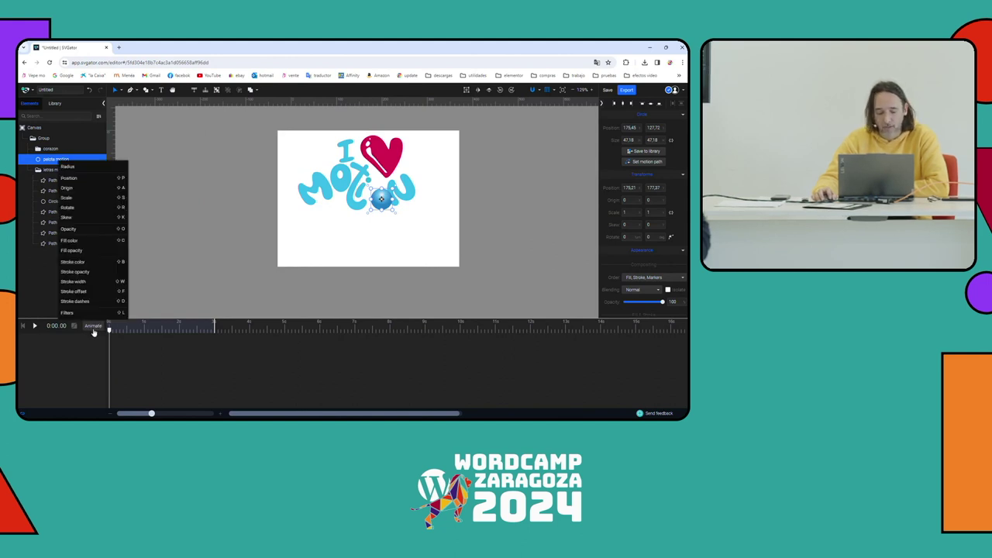
pyautogui.click(90, 178)
pyautogui.click(56, 169)
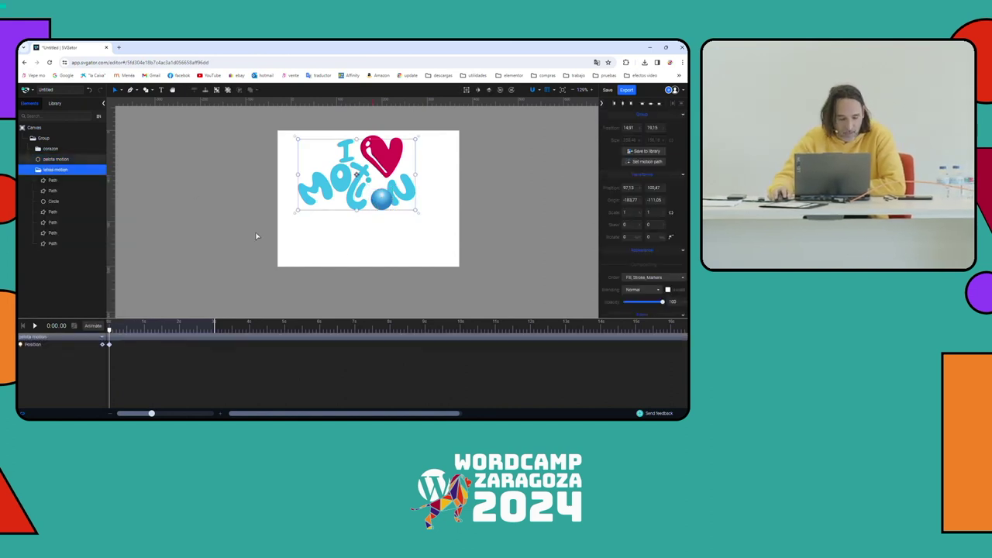
pyautogui.hotkey('ctrl', 'z')
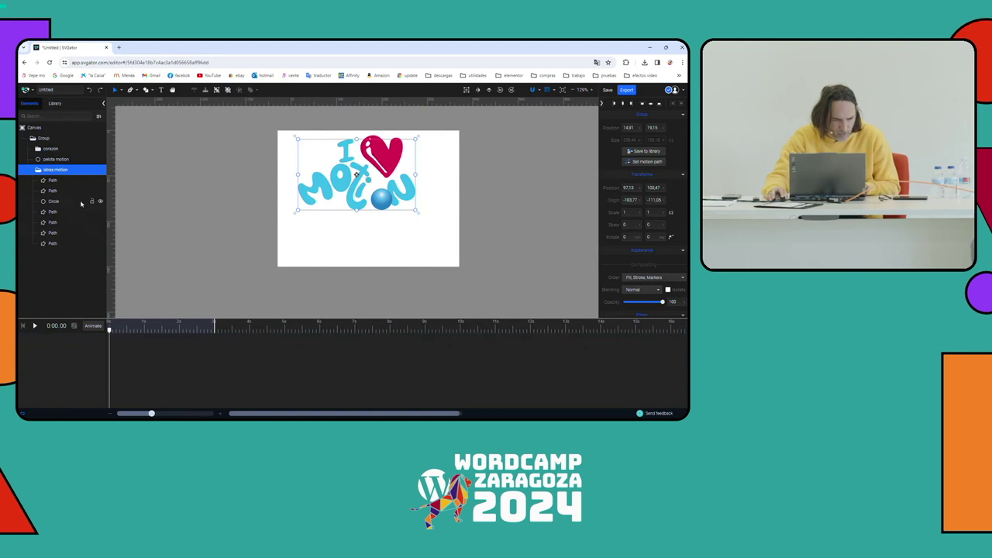
# Step: Scale the logo group down slightly and add a Position animator to the ball at 0 seconds
pyautogui.click(337, 211)
pyautogui.doubleClick(381, 199)
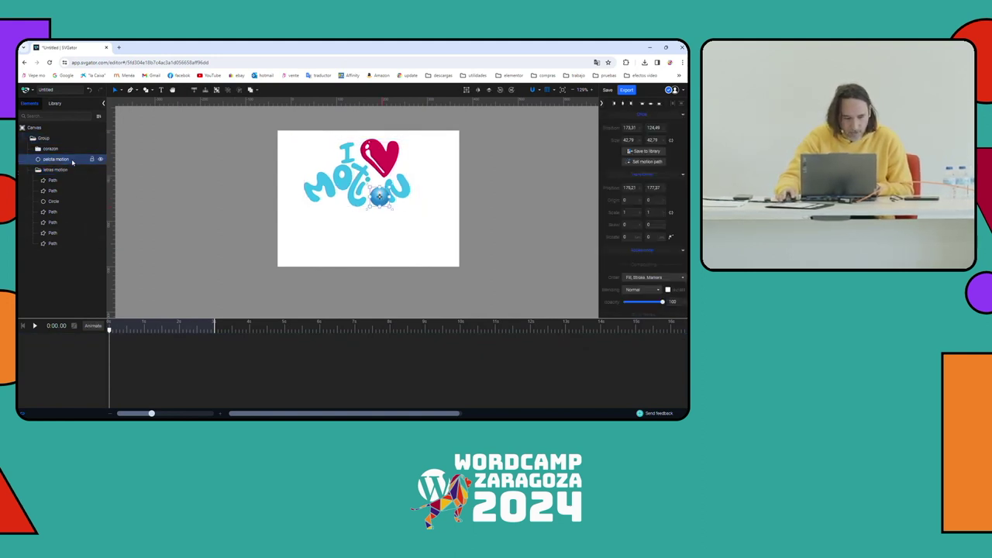
pyautogui.click(93, 325)
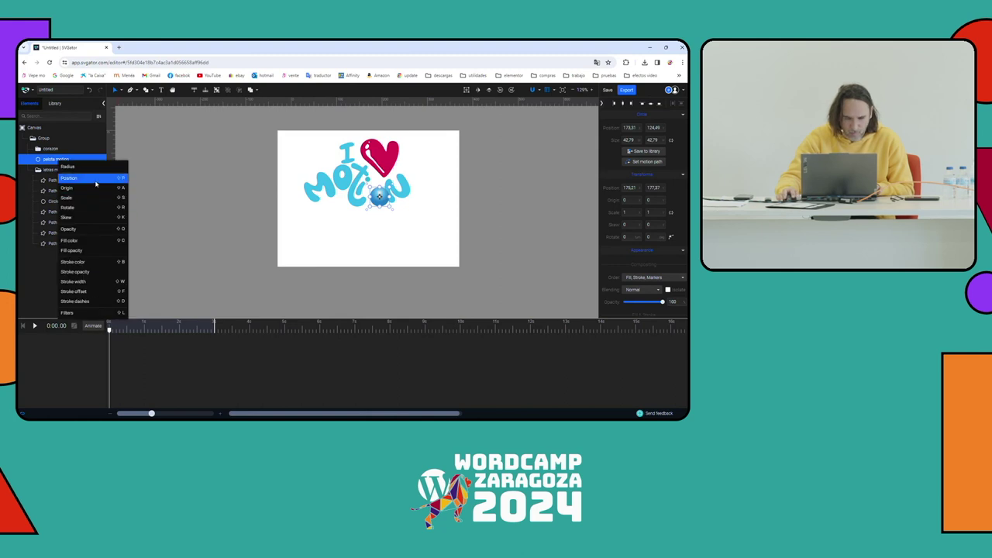
pyautogui.click(85, 177)
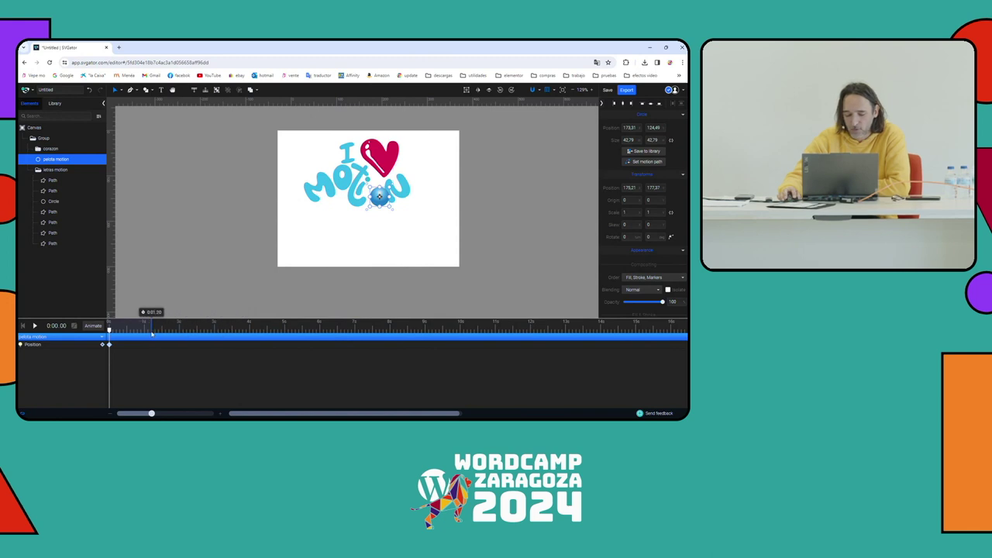
# Step: Shorten the animation to 1 second and keyframe the ball straight down near the canvas's lower edge at 0:00.51
pyautogui.moveTo(151, 414); pyautogui.dragTo(182, 413)
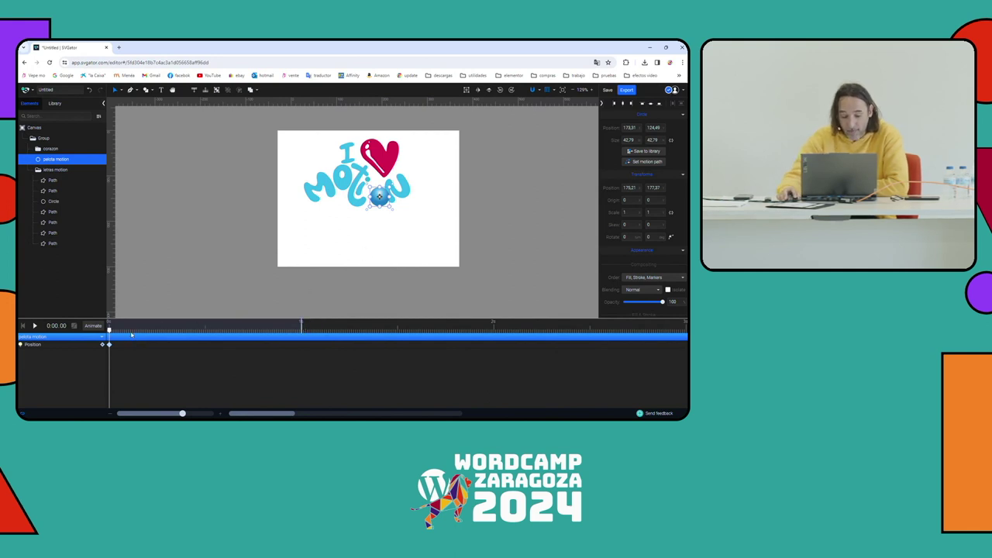
pyautogui.moveTo(110, 329); pyautogui.dragTo(207, 330)
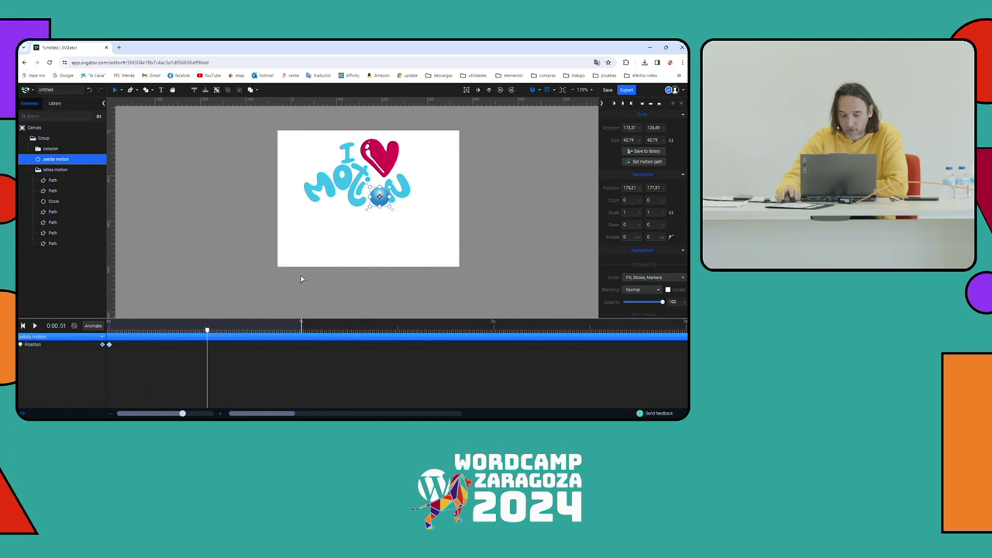
pyautogui.moveTo(389, 200); pyautogui.dragTo(390, 249)
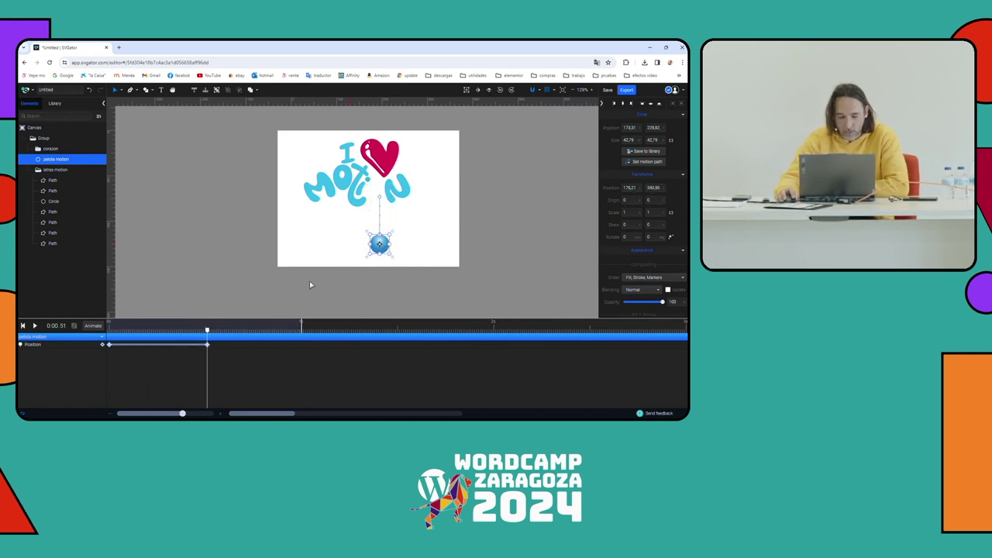
# Step: Copy the ball's starting Position keyframe to 0:01.00 and play back the animation
pyautogui.moveTo(207, 329); pyautogui.dragTo(302, 330)
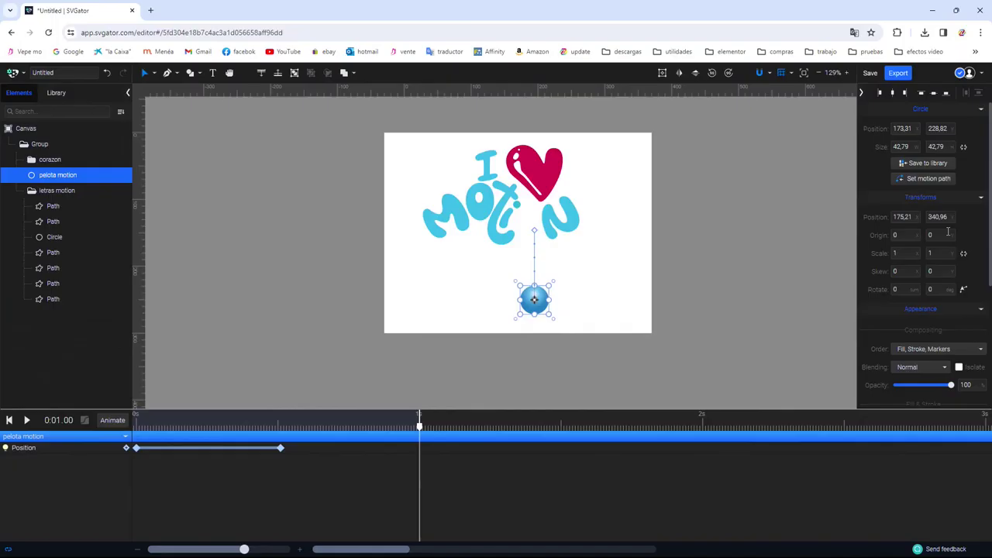
pyautogui.rightClick(136, 449)
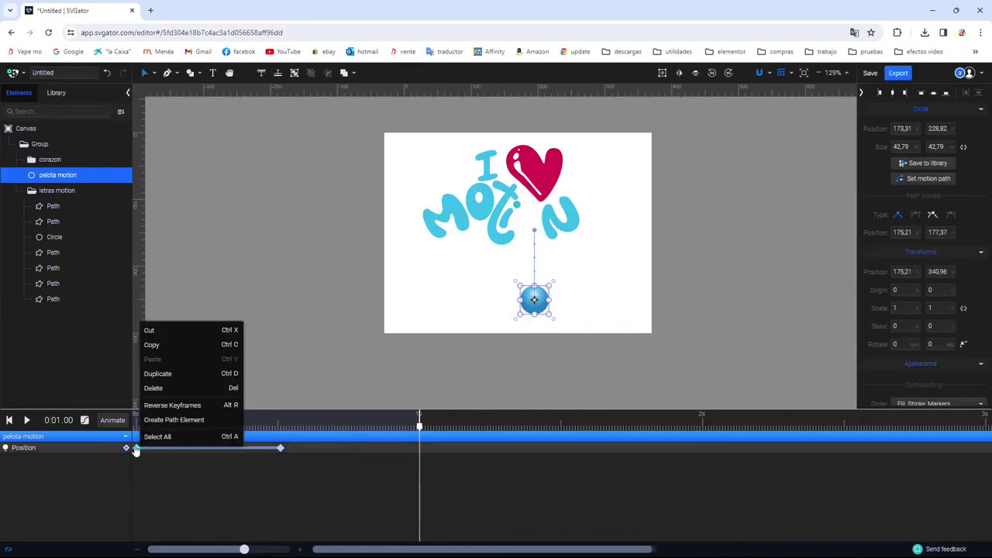
pyautogui.click(173, 345)
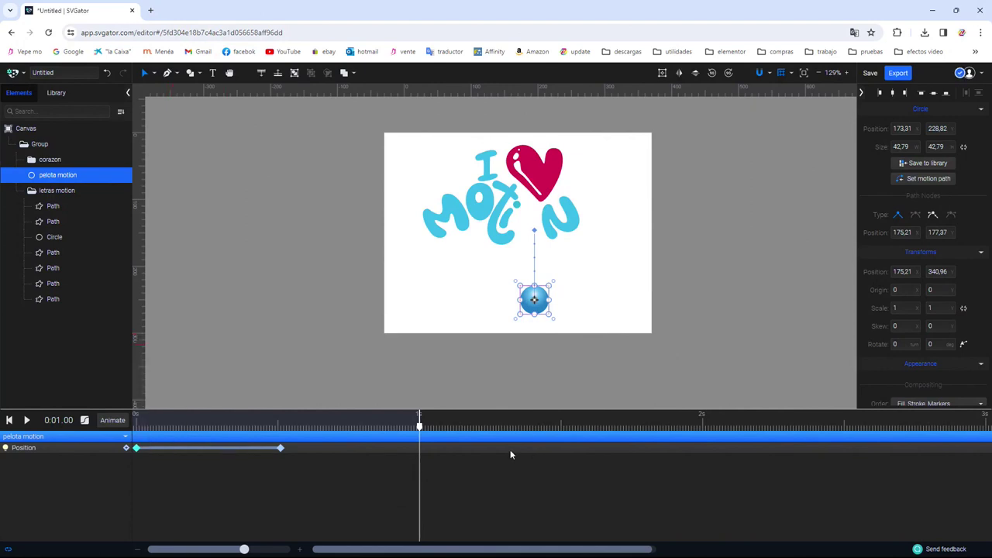
pyautogui.rightClick(414, 450)
pyautogui.click(465, 369)
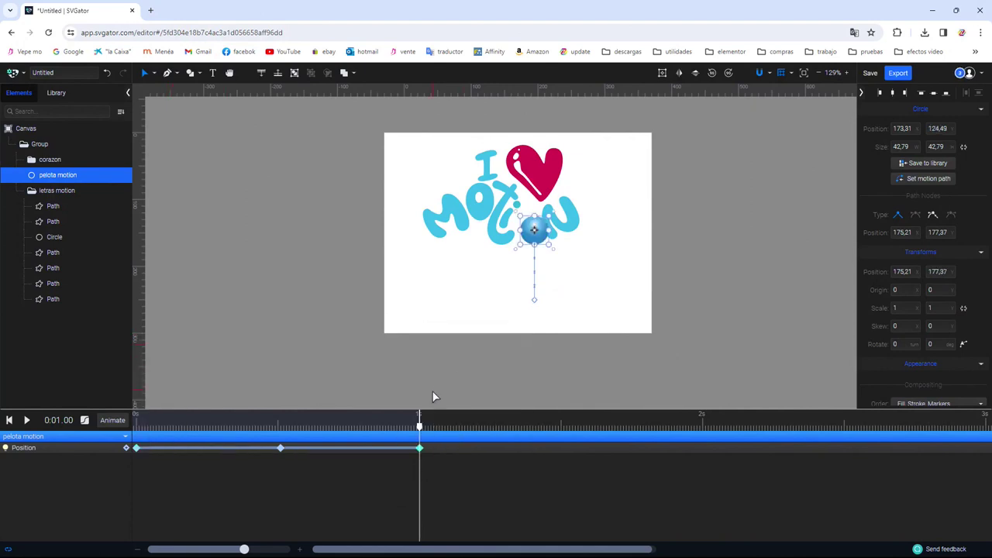
pyautogui.click(171, 426)
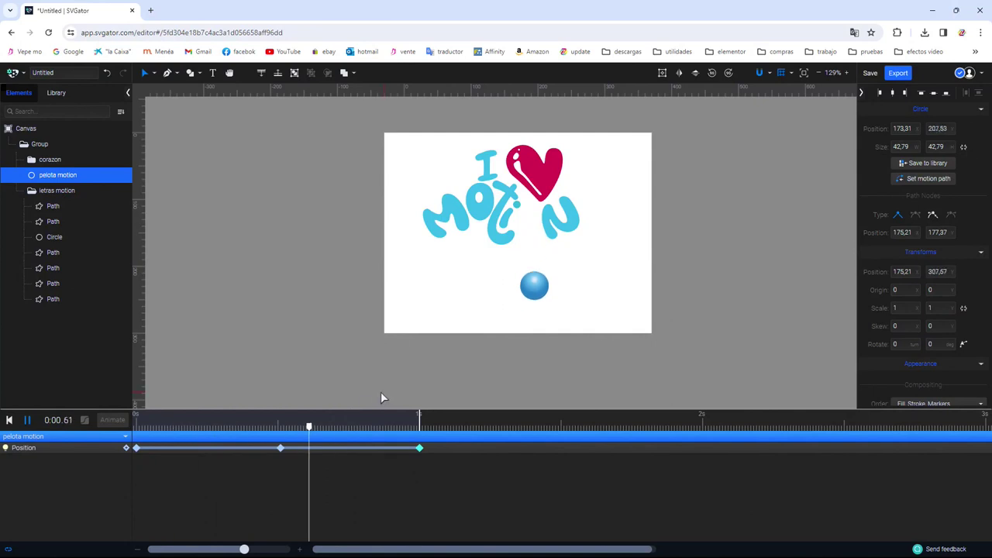
pyautogui.press('space')
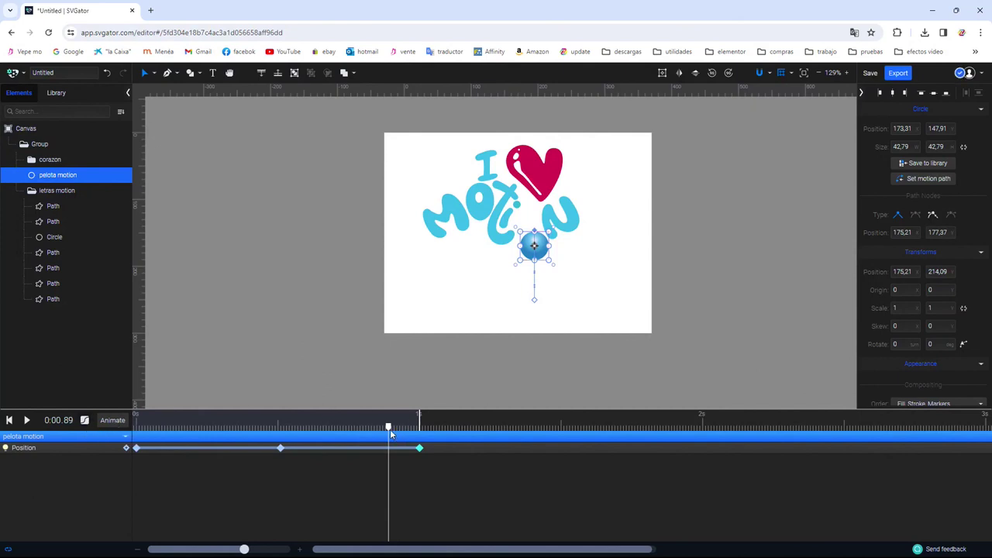
# Step: Apply Ease In Out easing to the ball's selected final Position keyframe and play back the motion
pyautogui.moveTo(390, 427); pyautogui.dragTo(80, 432)
pyautogui.click(85, 420)
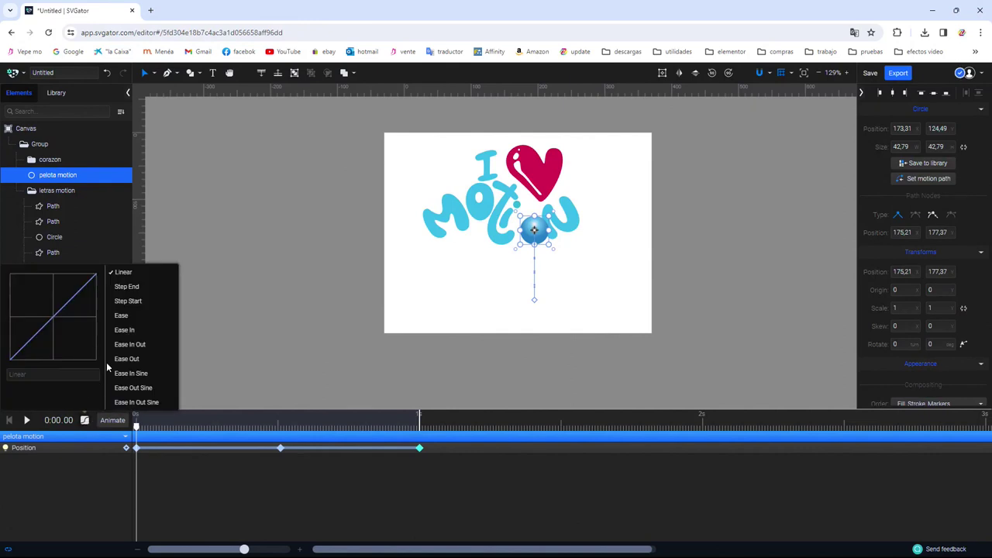
pyautogui.click(149, 348)
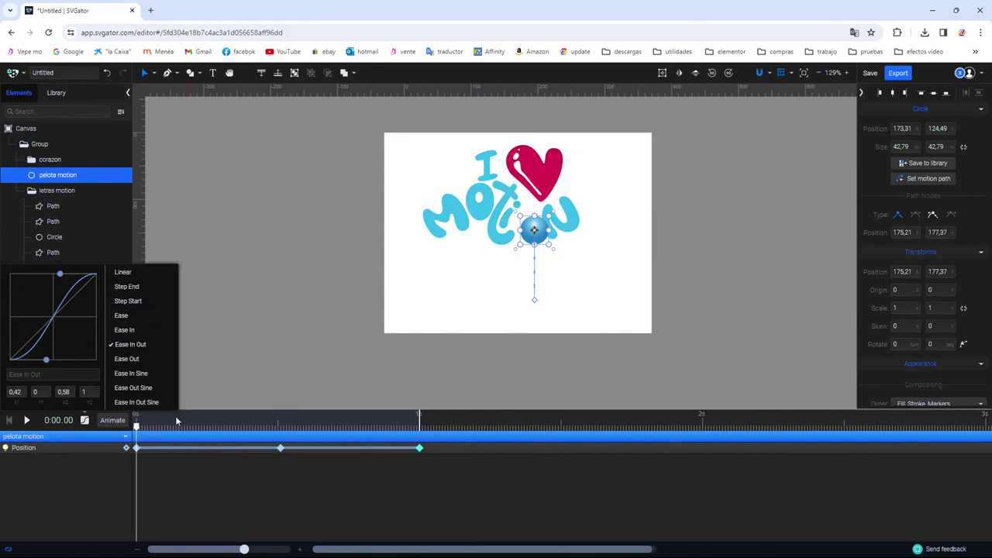
pyautogui.press('space')
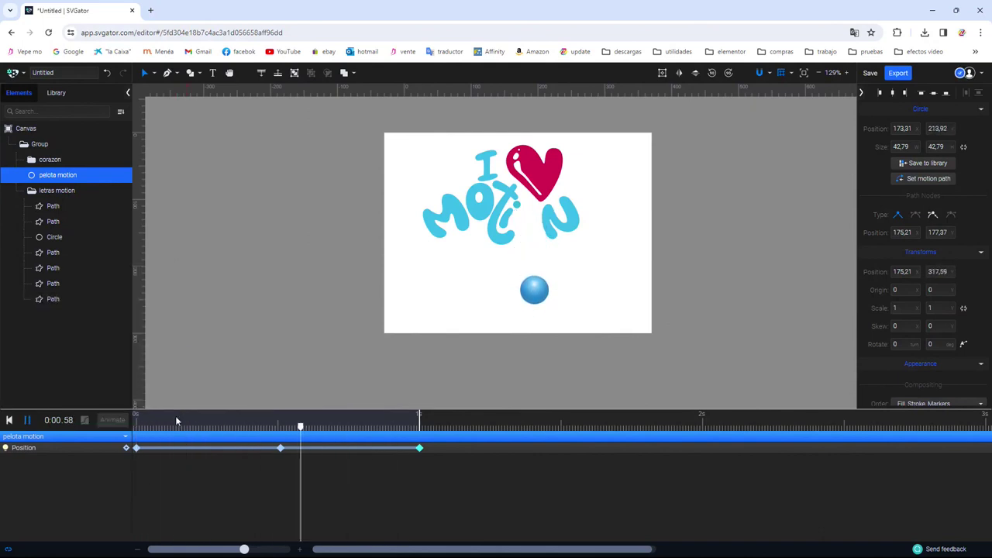
pyautogui.click(282, 405)
# Step: Draw a flat ellipse about 46 by 10 below the ball as its shadow and position it under the ball's path
pyautogui.moveTo(316, 426); pyautogui.dragTo(210, 427)
pyautogui.scroll(4, 573, 307)
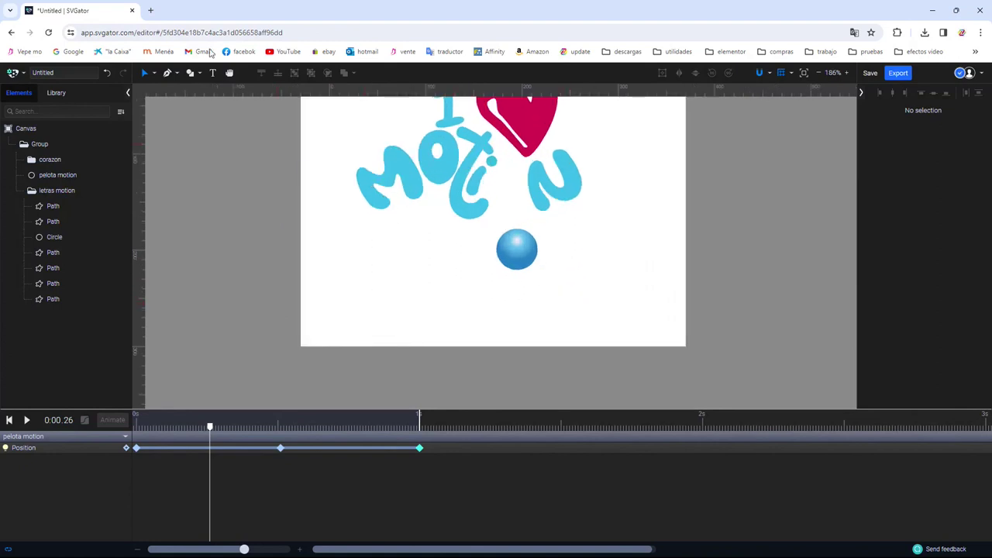
pyautogui.click(190, 75)
pyautogui.click(193, 97)
pyautogui.moveTo(501, 308); pyautogui.dragTo(545, 319)
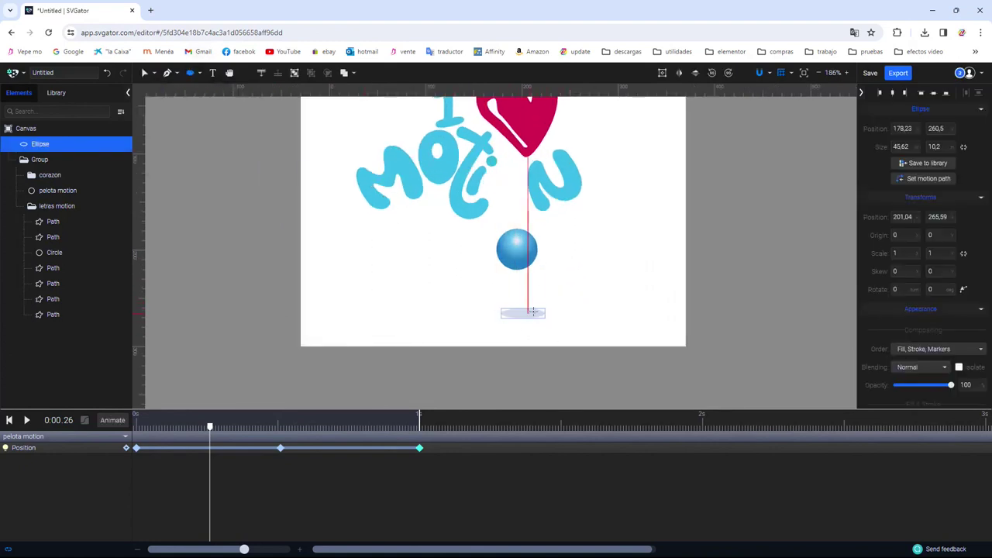
pyautogui.press('v')
pyautogui.click(489, 310)
pyautogui.moveTo(525, 318)
pyautogui.mouseDown()
pyautogui.moveTo(520, 311)
pyautogui.moveTo(522, 325)
pyautogui.mouseUp()
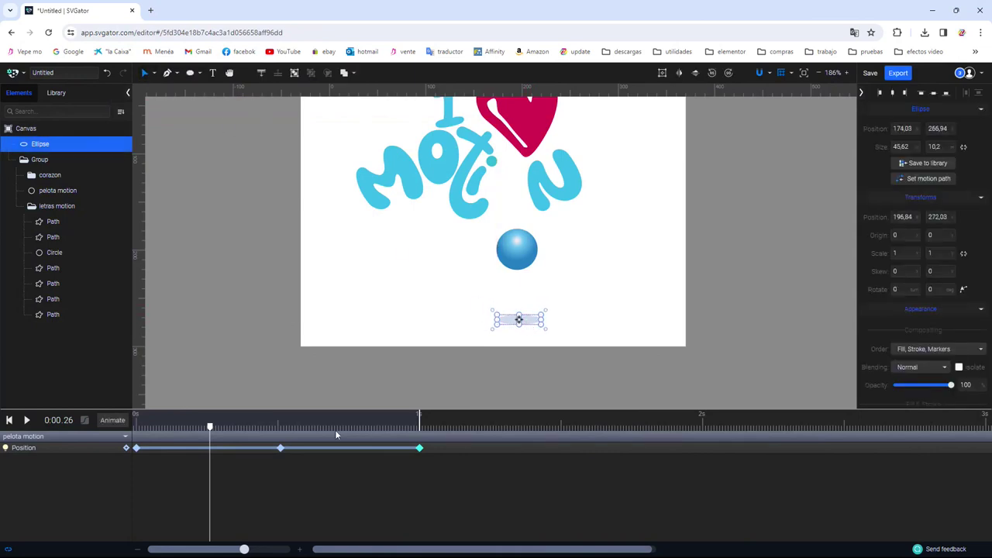
# Step: With the playhead at 0:00.49, move the shadow ellipse up against the ball's underside and send it to the back
pyautogui.moveTo(211, 429); pyautogui.dragTo(277, 429)
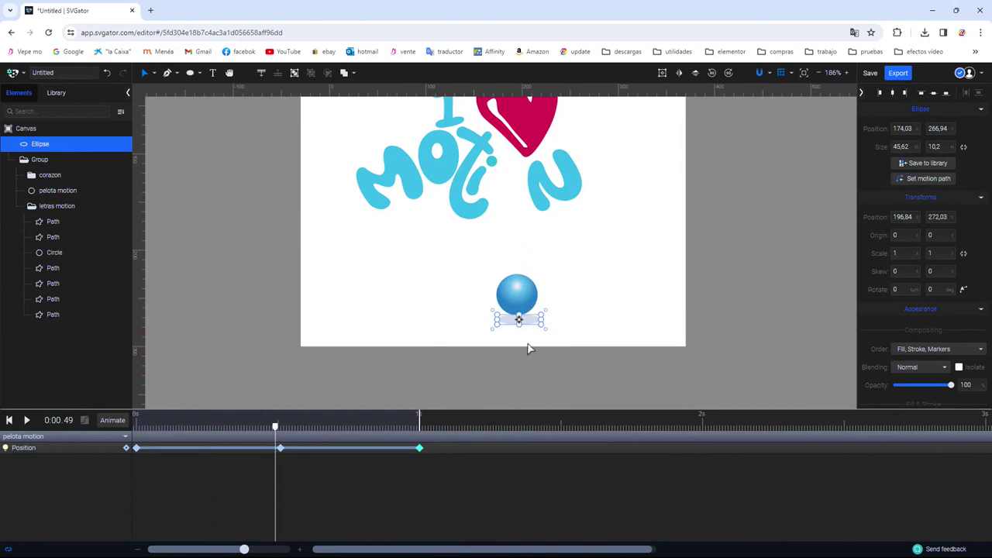
pyautogui.moveTo(533, 324); pyautogui.dragTo(532, 317)
pyautogui.rightClick(532, 318)
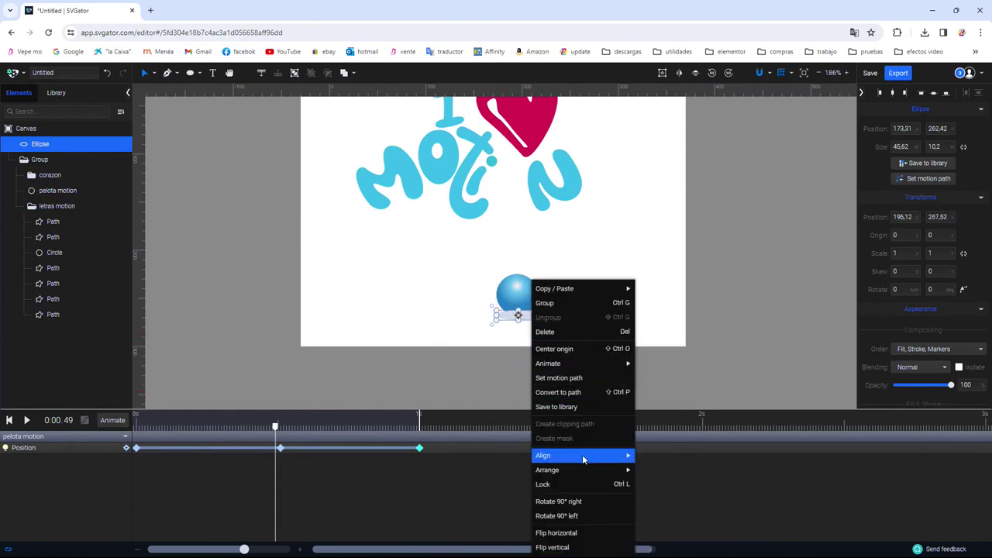
pyautogui.moveTo(566, 469)
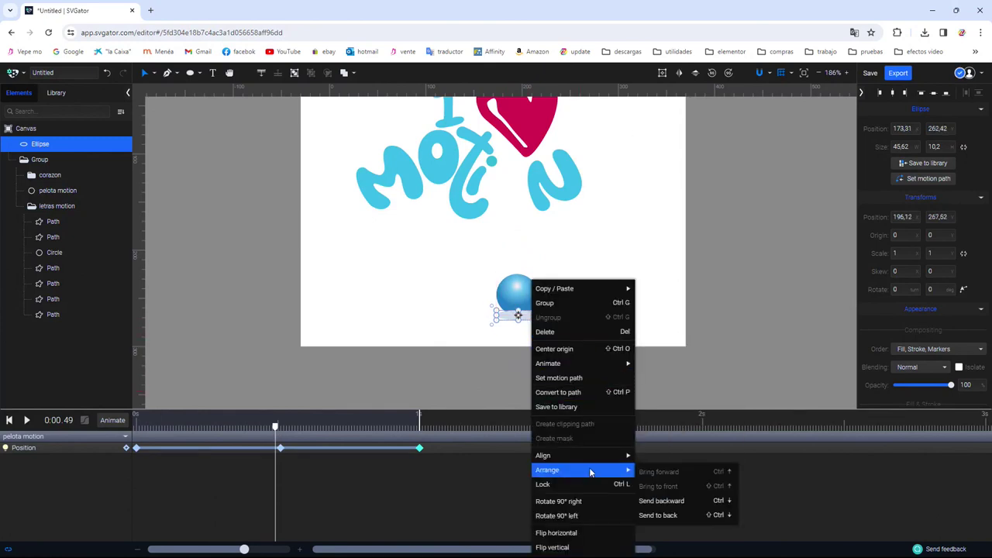
pyautogui.click(695, 523)
pyautogui.click(609, 310)
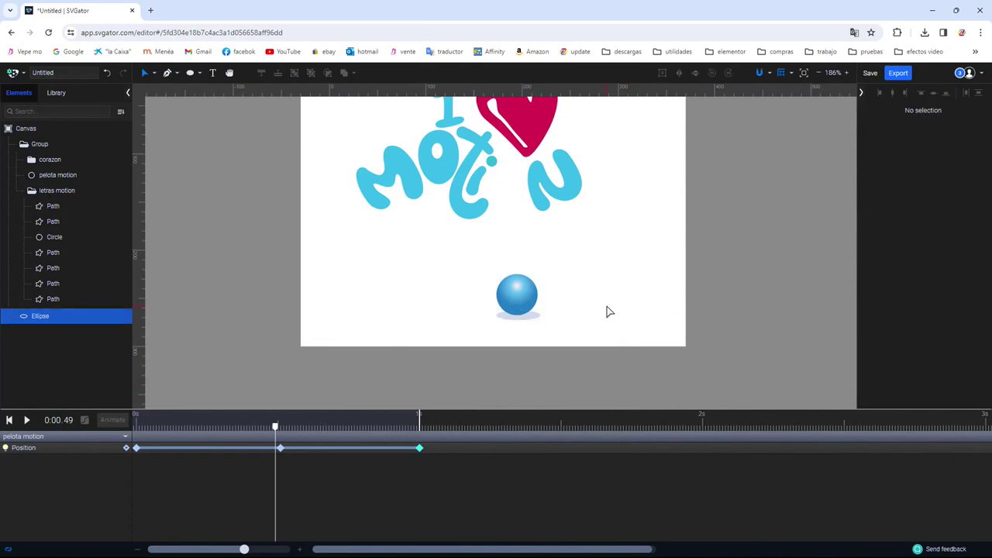
# Step: Select the ball at its lowest keyframe, 0:00.51, and move its origin point down to its bottom edge
pyautogui.click(522, 294)
pyautogui.click(522, 294)
pyautogui.click(279, 427)
pyautogui.click(281, 429)
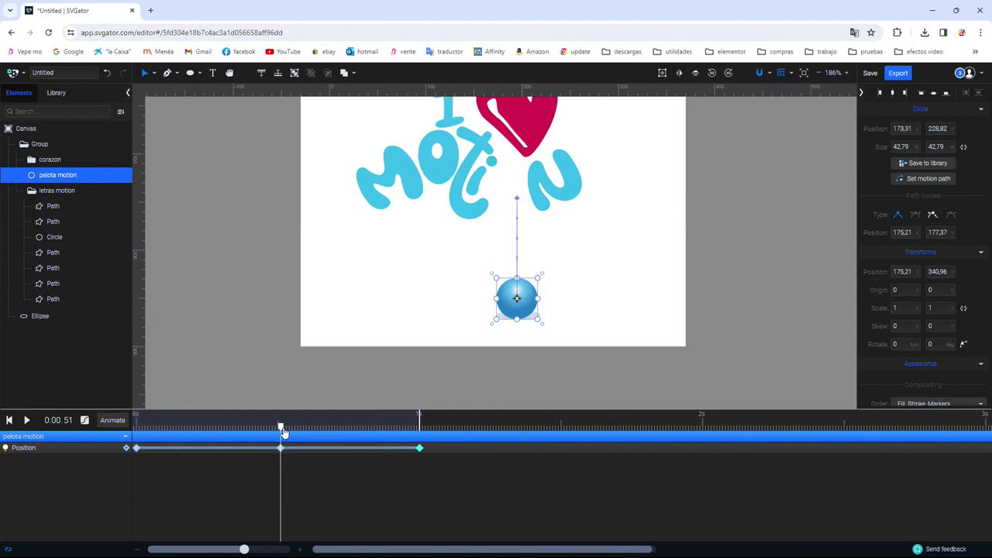
pyautogui.moveTo(281, 431); pyautogui.dragTo(273, 431)
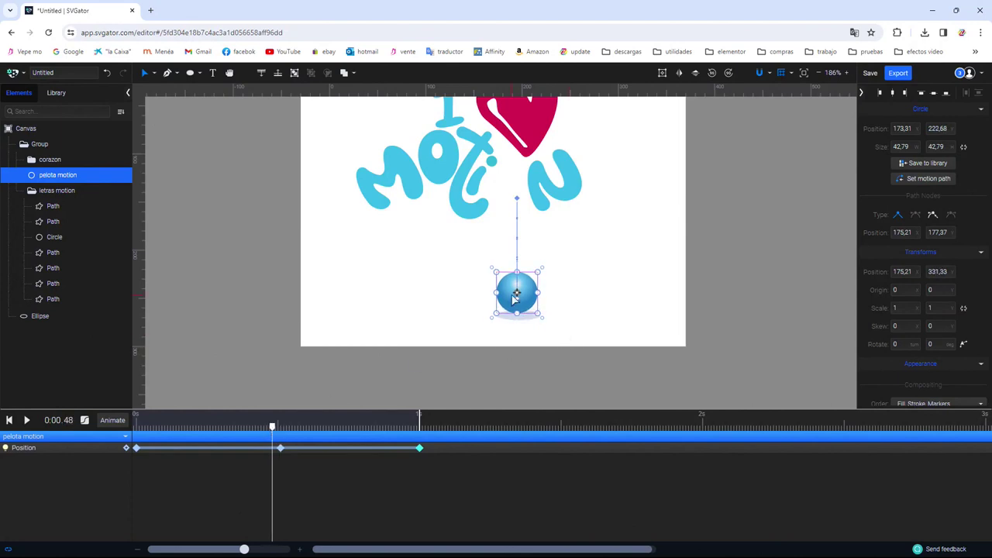
pyautogui.moveTo(273, 431); pyautogui.dragTo(281, 431)
pyautogui.moveTo(517, 304); pyautogui.dragTo(520, 324)
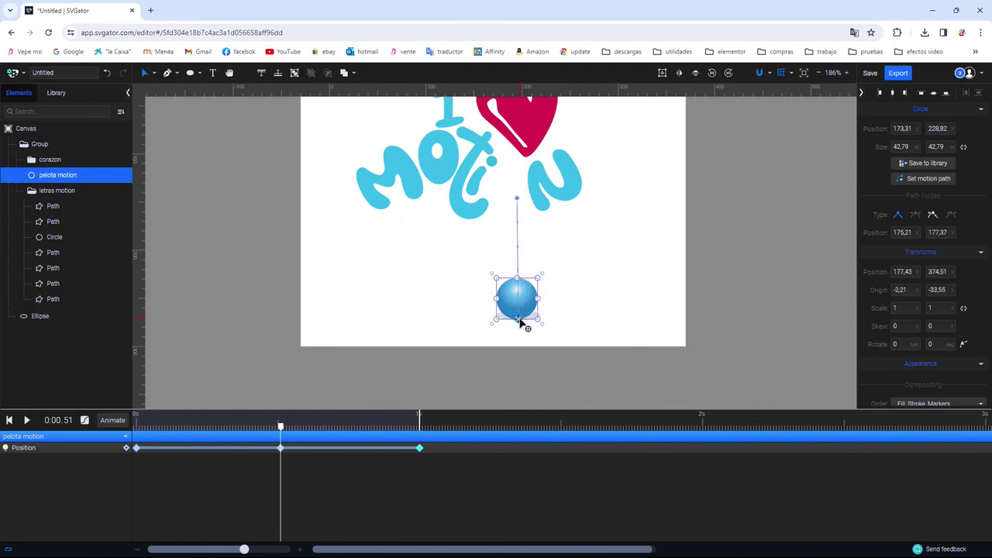
# Step: Add a Scale animator to the ball and place its first keyframe at 0:00.48, just before the ball reaches its lowest point
pyautogui.moveTo(282, 433)
pyautogui.mouseDown()
pyautogui.moveTo(411, 423)
pyautogui.moveTo(270, 430)
pyautogui.moveTo(285, 430)
pyautogui.mouseUp()
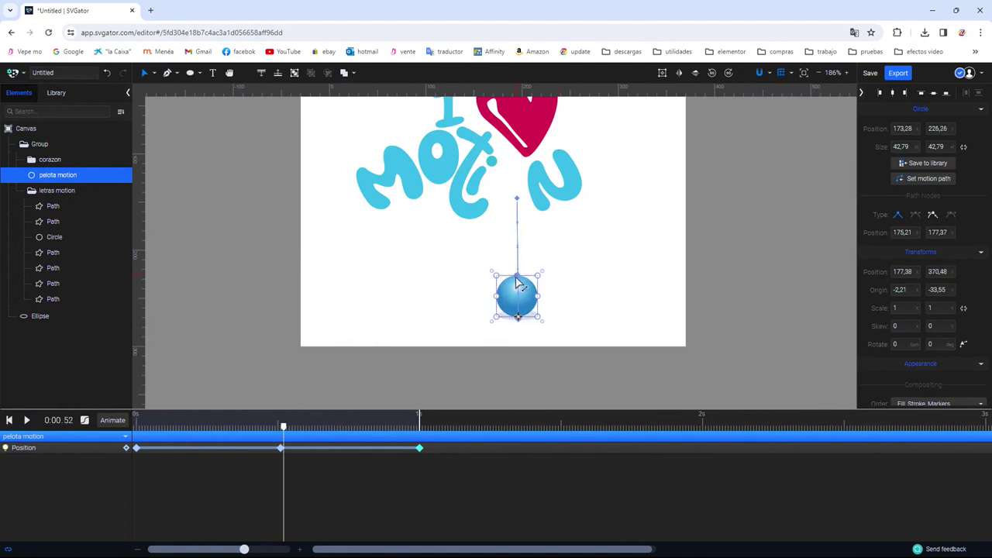
pyautogui.moveTo(283, 430); pyautogui.dragTo(263, 428)
pyautogui.click(115, 425)
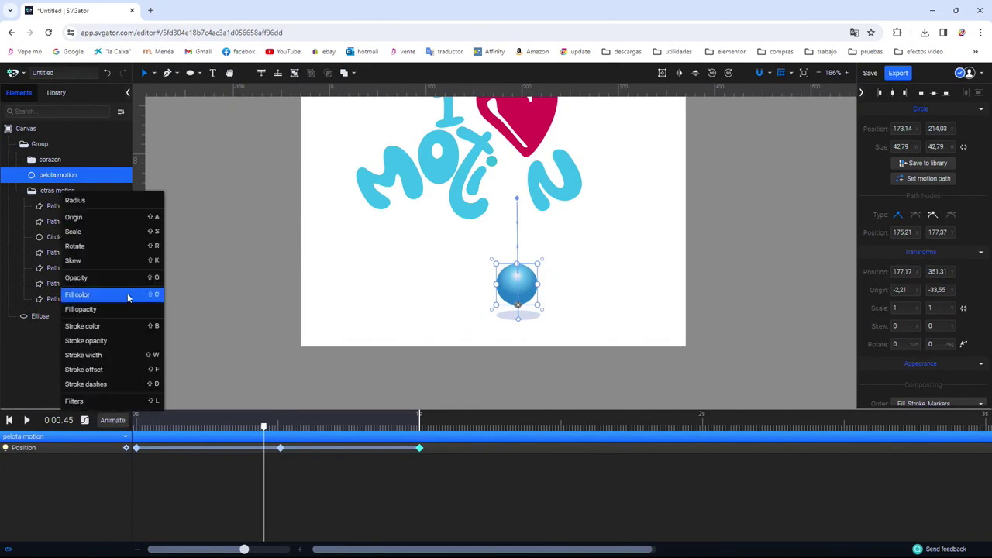
pyautogui.click(119, 230)
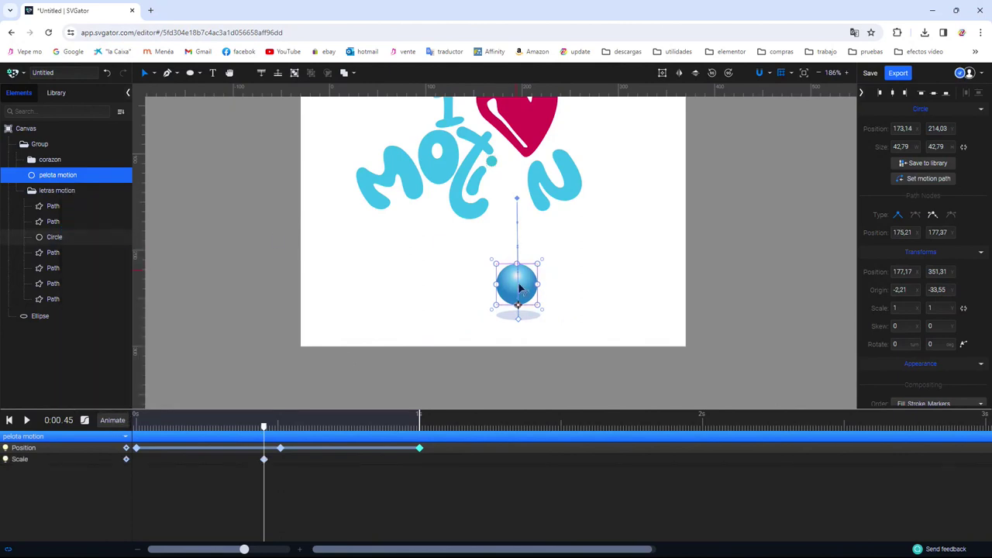
pyautogui.moveTo(245, 550); pyautogui.dragTo(280, 549)
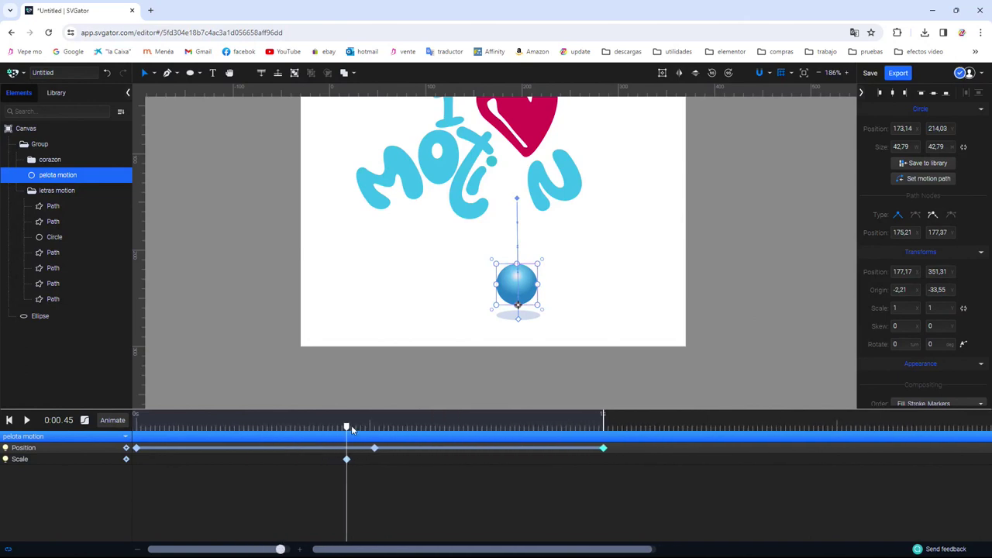
pyautogui.click(351, 428)
pyautogui.moveTo(347, 460); pyautogui.dragTo(352, 460)
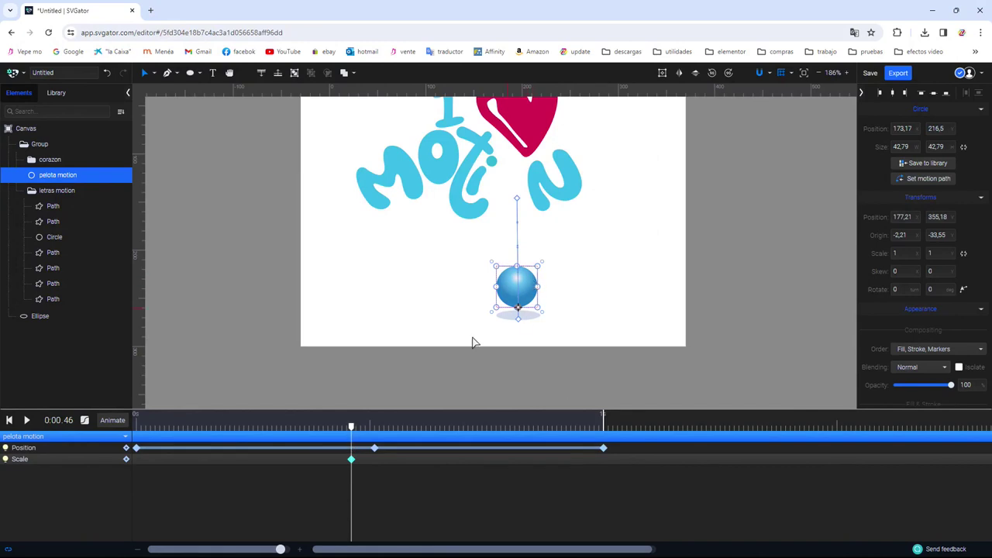
pyautogui.moveTo(353, 429); pyautogui.dragTo(364, 431)
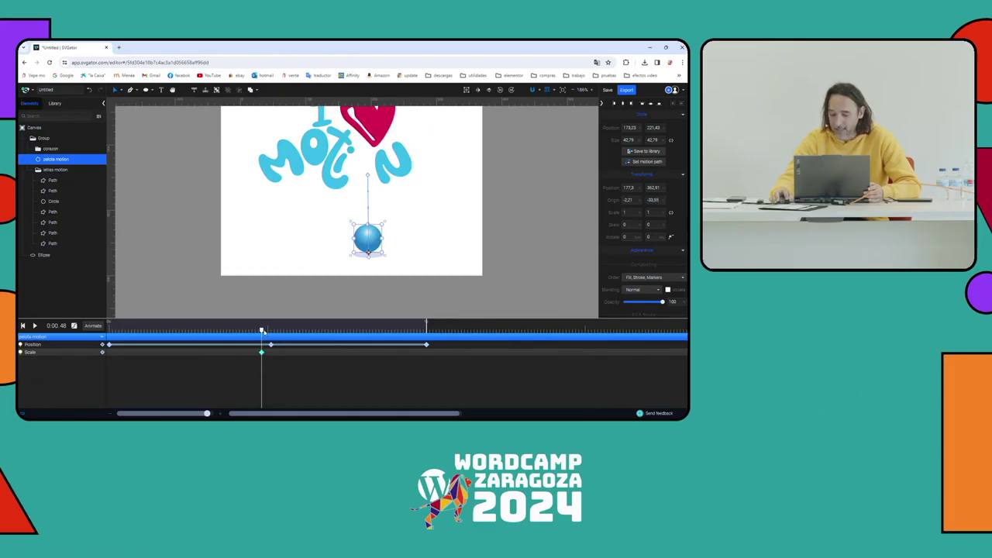
# Step: At 0:00.51, squash the ball wider and flatter against the ground to a scale of 1.6 by 0.74
pyautogui.moveTo(262, 332); pyautogui.dragTo(272, 333)
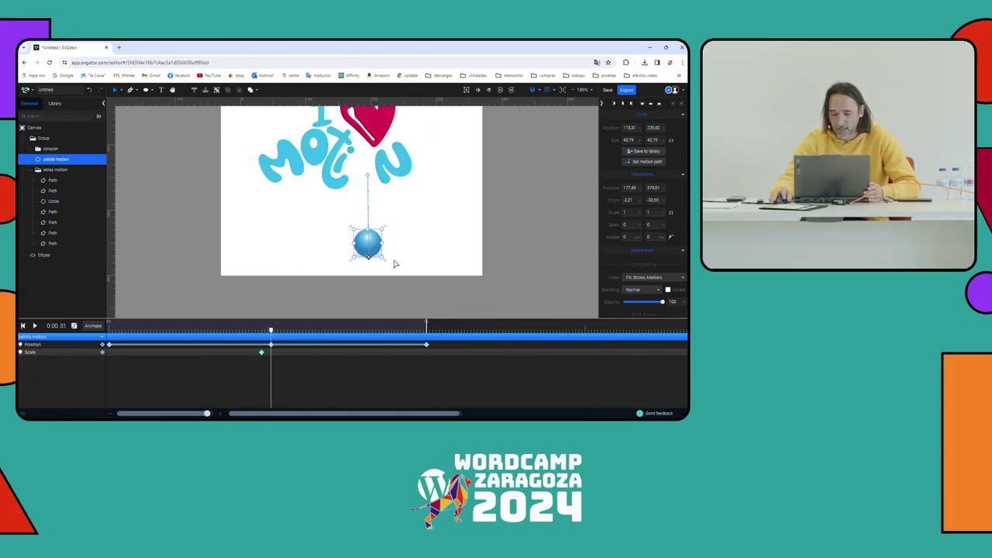
pyautogui.moveTo(384, 236); pyautogui.dragTo(399, 245)
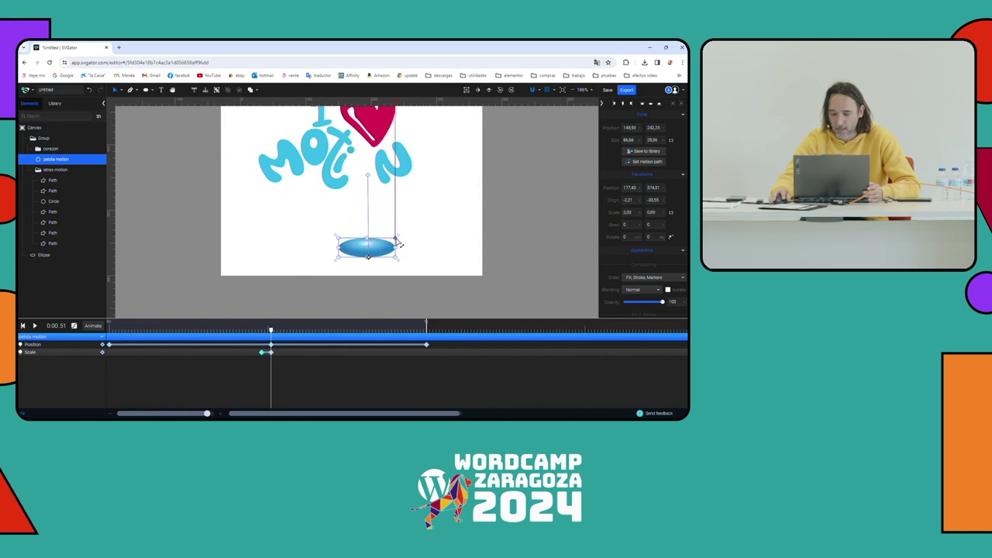
pyautogui.hotkey('ctrl', 'z')
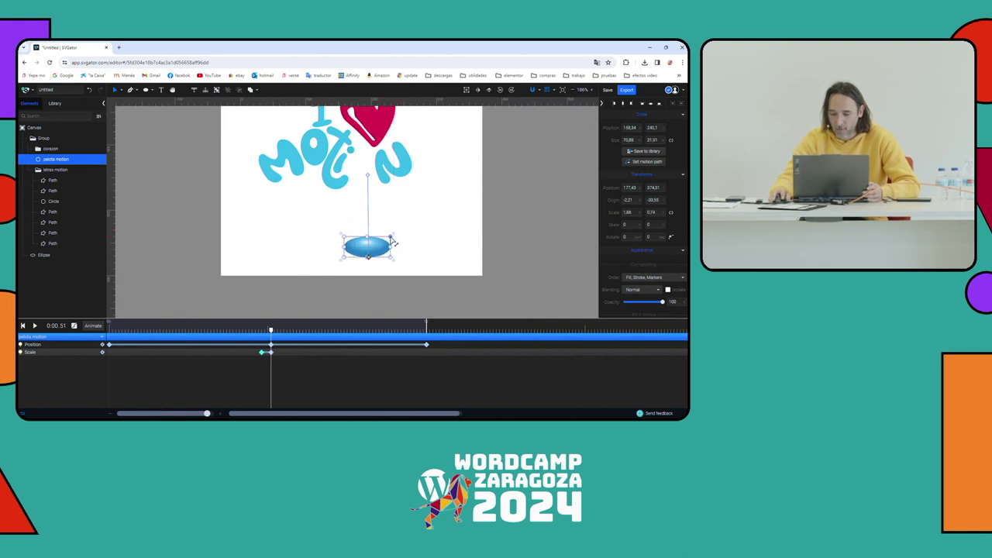
# Step: Copy the ball's Scale keyframes to 0:00.54 and delete the extra squashed keyframe so the ball regains its round shape
pyautogui.rightClick(264, 354)
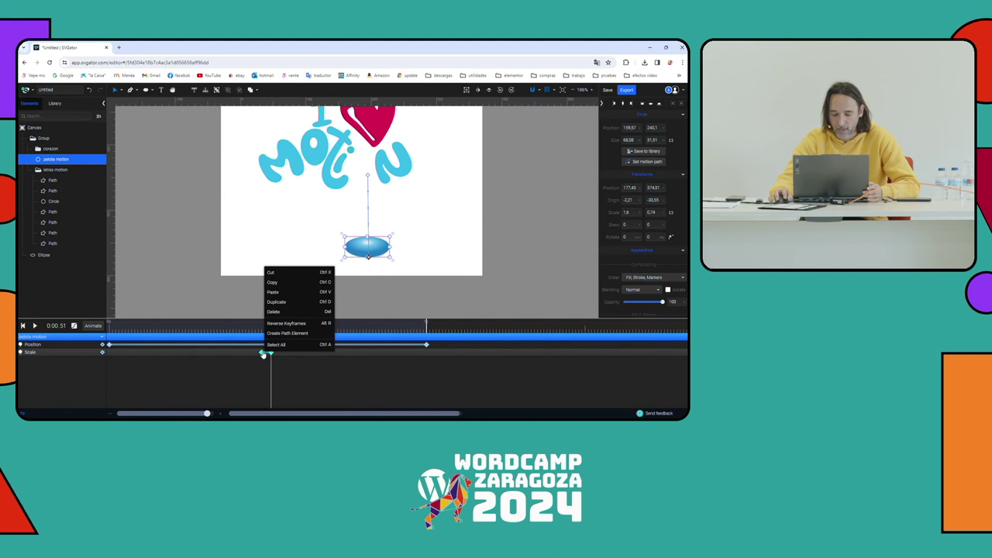
pyautogui.click(279, 335)
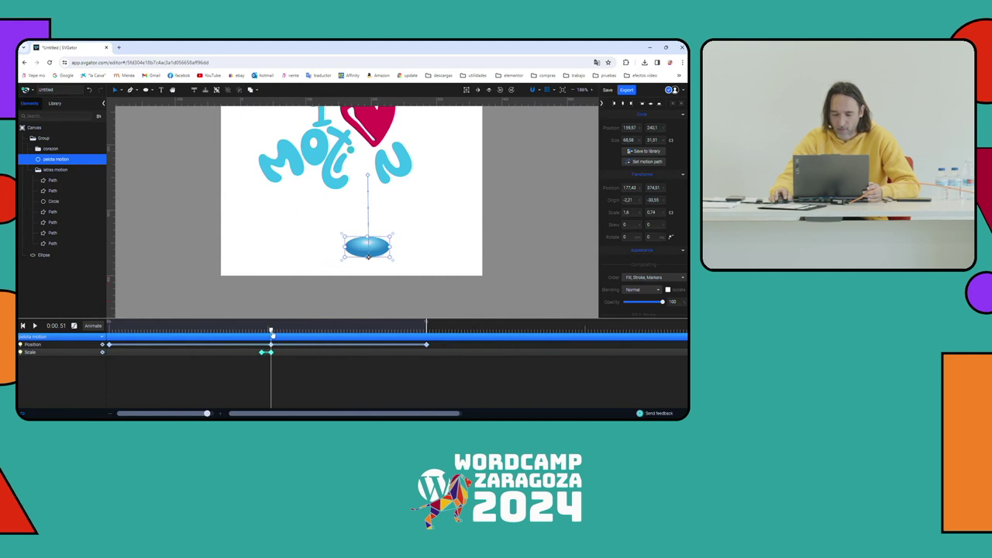
pyautogui.moveTo(270, 331); pyautogui.dragTo(280, 332)
pyautogui.rightClick(282, 353)
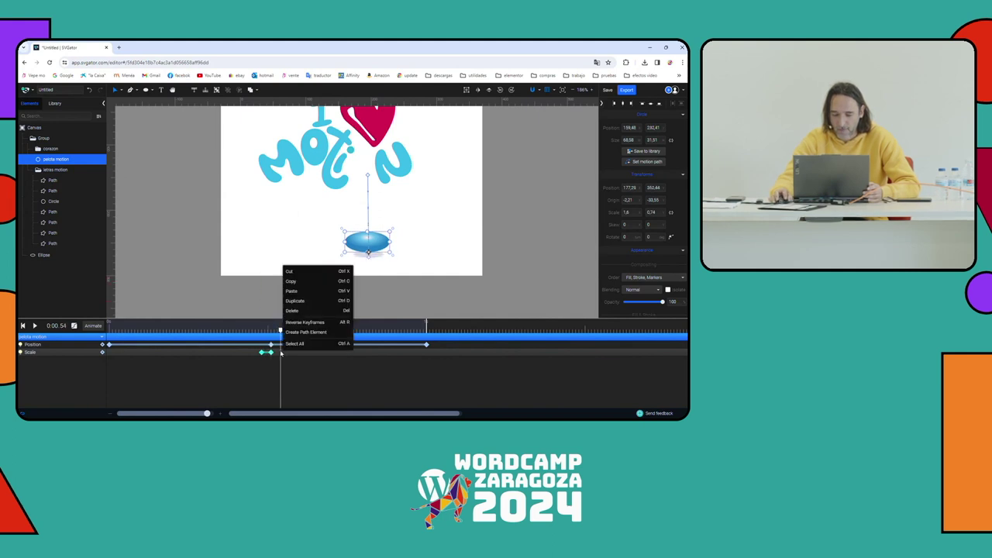
pyautogui.click(304, 296)
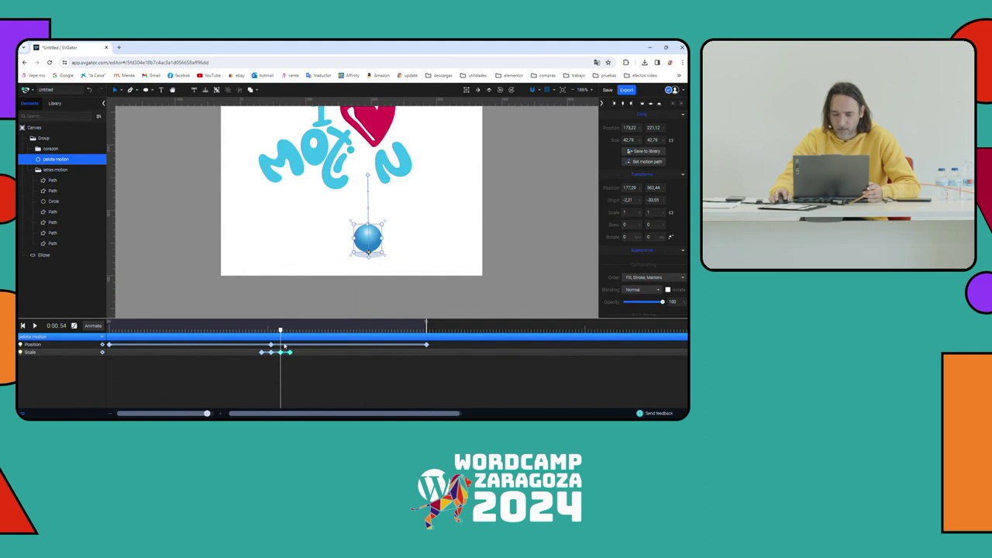
pyautogui.press('Delete')
# Step: Play the animation from the beginning to check the ball's squash on impact
pyautogui.moveTo(281, 332); pyautogui.dragTo(97, 331)
pyautogui.press('space')
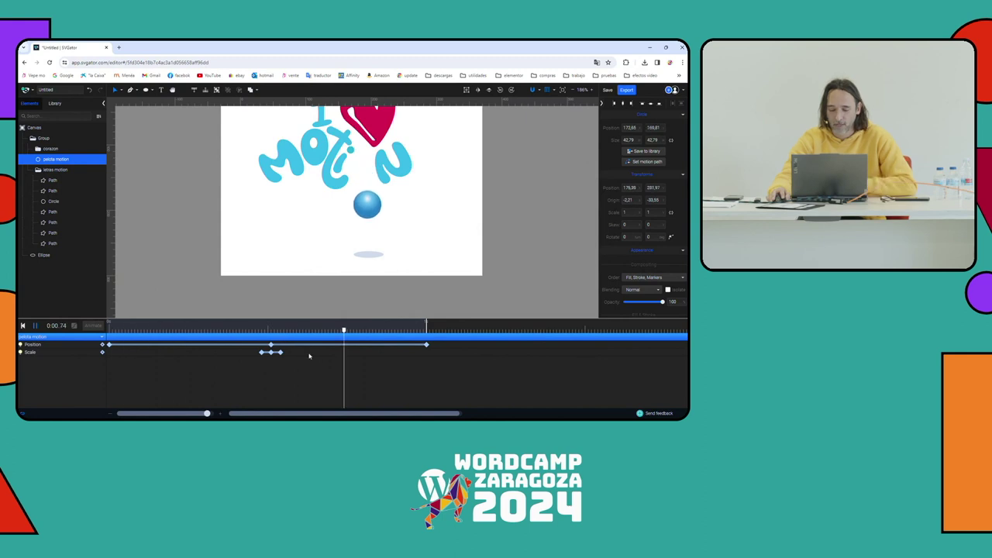
pyautogui.press('space')
# Step: Select all of the ball's Scale keyframes and apply Ease In easing to them
pyautogui.moveTo(282, 370); pyautogui.dragTo(264, 350)
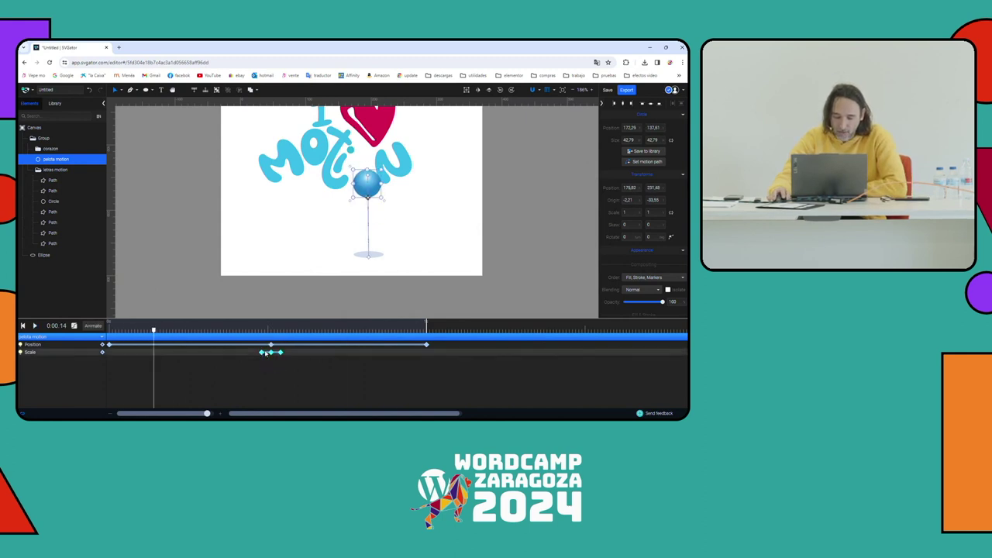
pyautogui.click(75, 325)
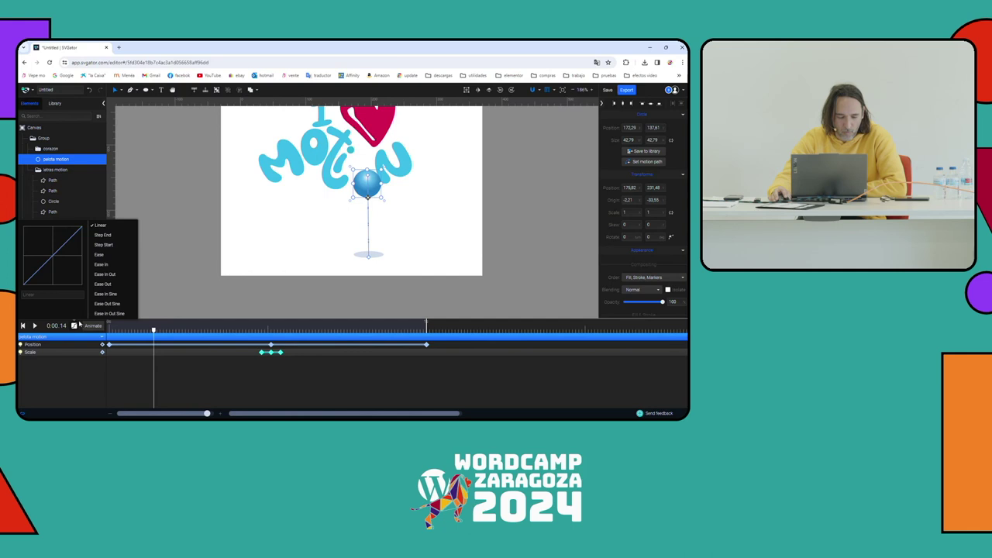
pyautogui.click(105, 264)
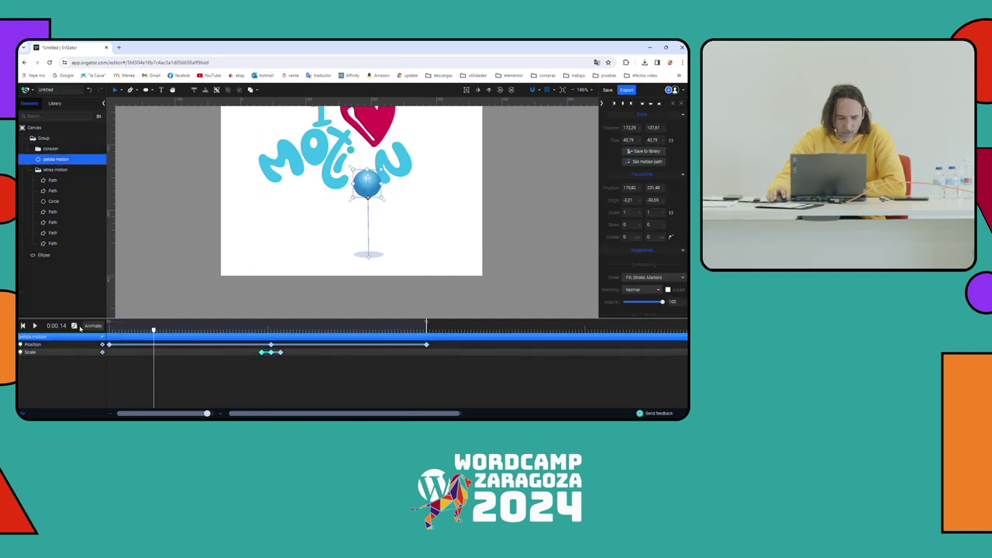
pyautogui.click(76, 326)
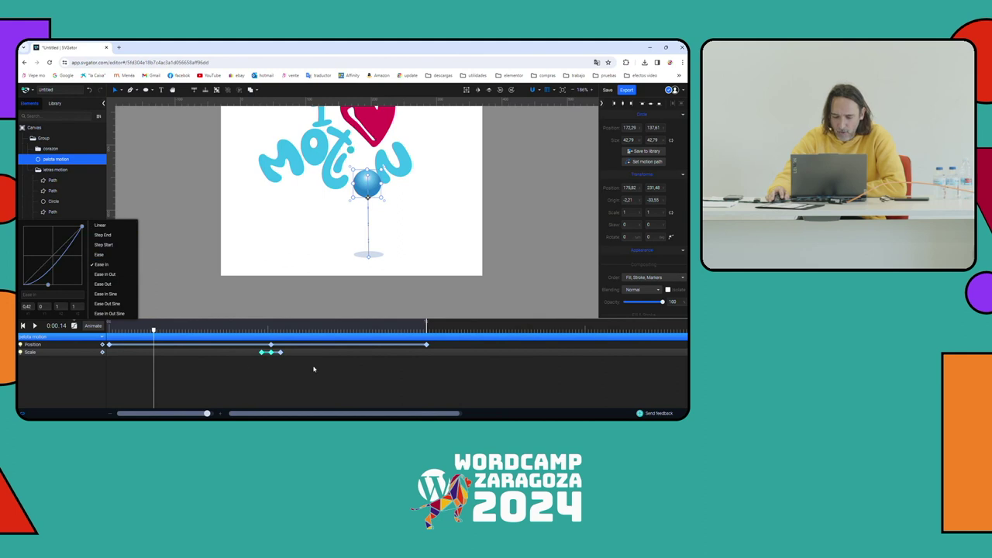
# Step: Apply Ease Out easing to the ball's recovery from the squash, at its last Scale keyframe
pyautogui.click(275, 346)
pyautogui.click(274, 331)
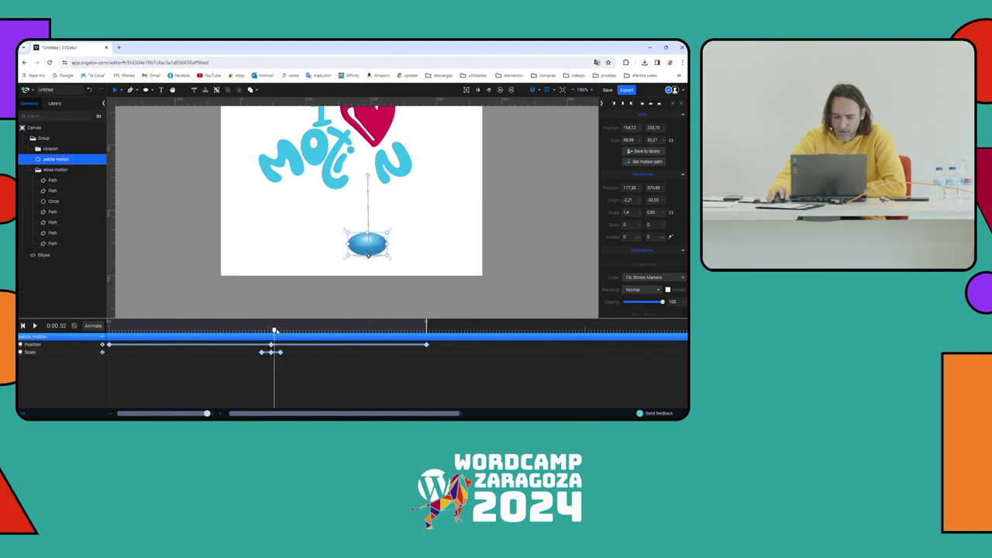
pyautogui.click(89, 326)
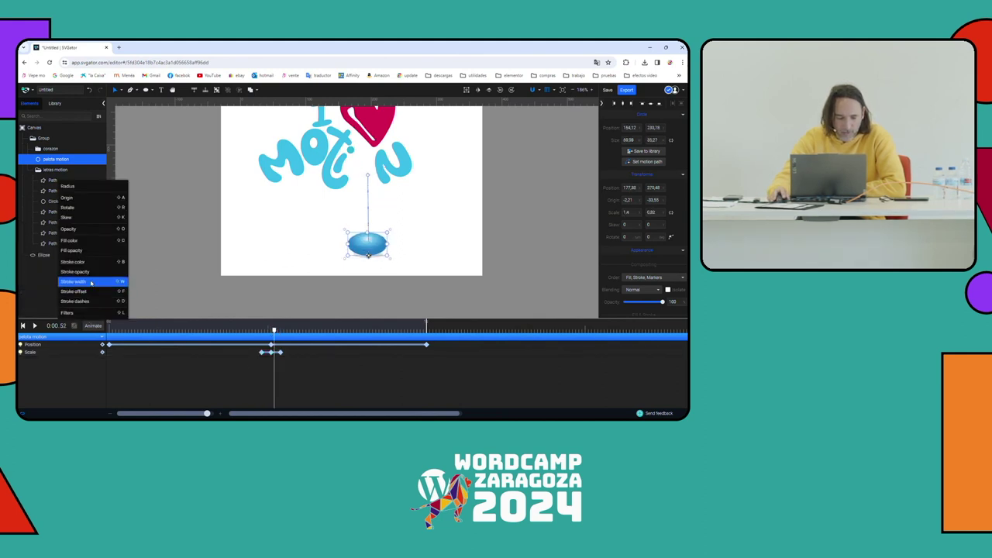
pyautogui.click(235, 343)
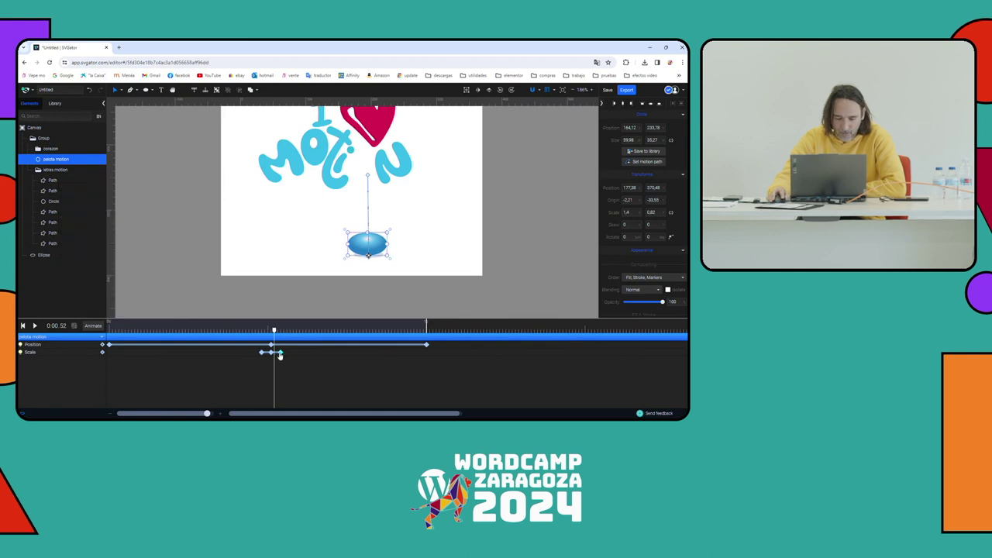
pyautogui.click(279, 353)
pyautogui.click(75, 326)
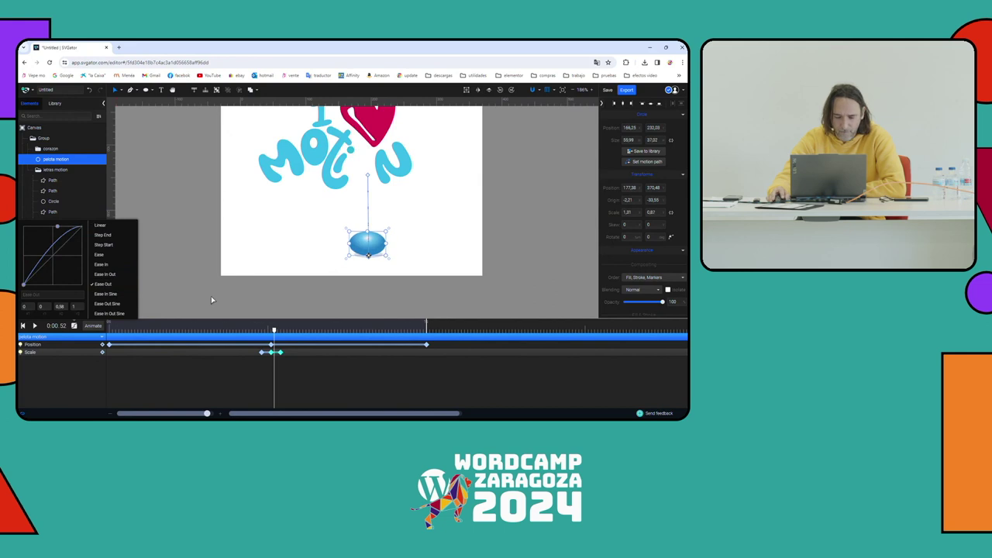
# Step: Play the animation from the start with the whole logo in view, deselect the ball and stop playback
pyautogui.click(109, 327)
pyautogui.press('space')
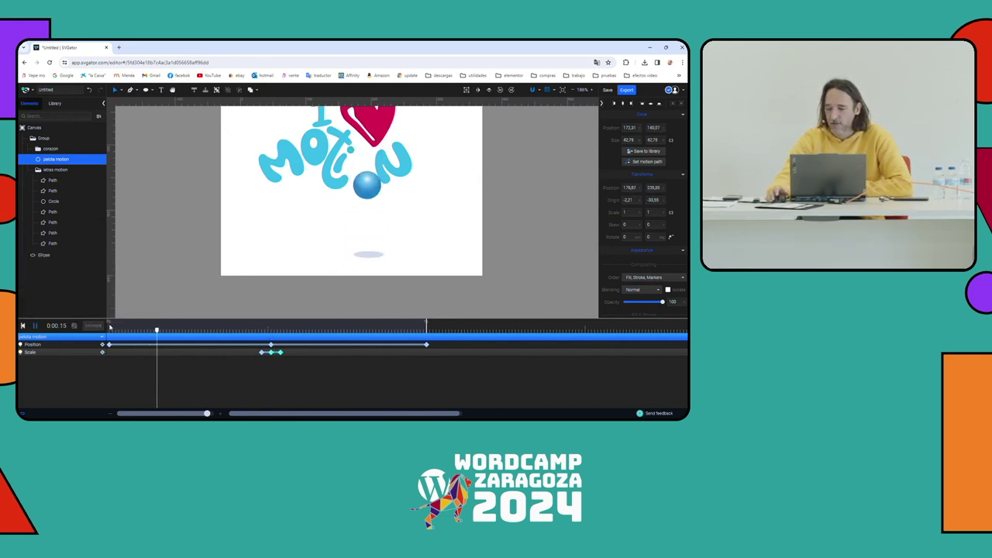
pyautogui.scroll(1, 399, 243)
pyautogui.scroll(-2, 380, 225)
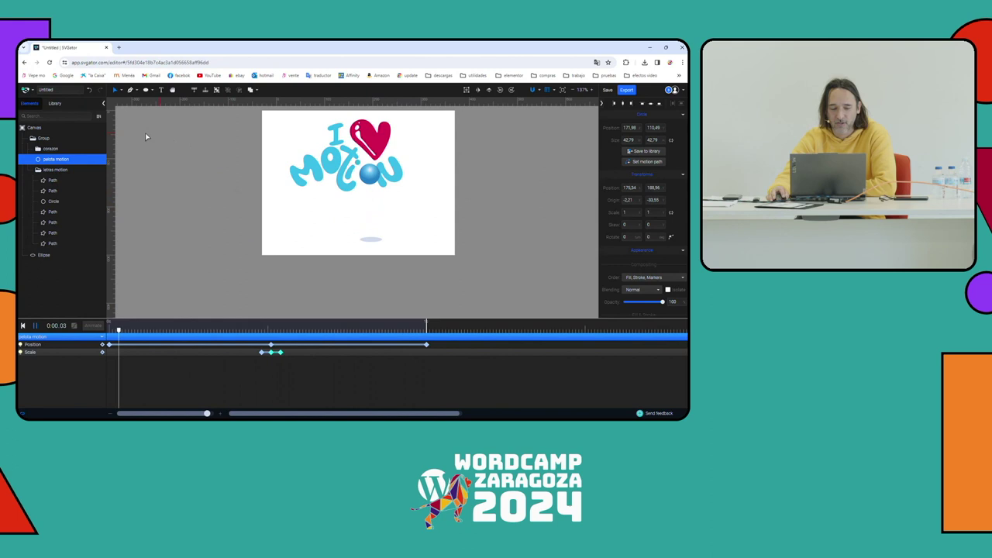
pyautogui.click(328, 246)
pyautogui.press('space')
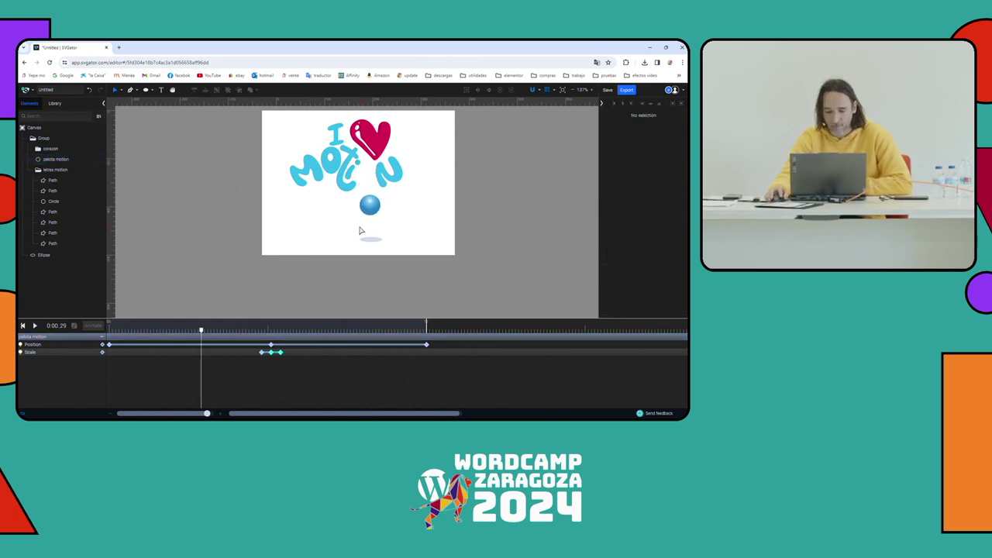
# Step: Open the SVG (web) export options and set the animation type to CSS Only
pyautogui.click(627, 90)
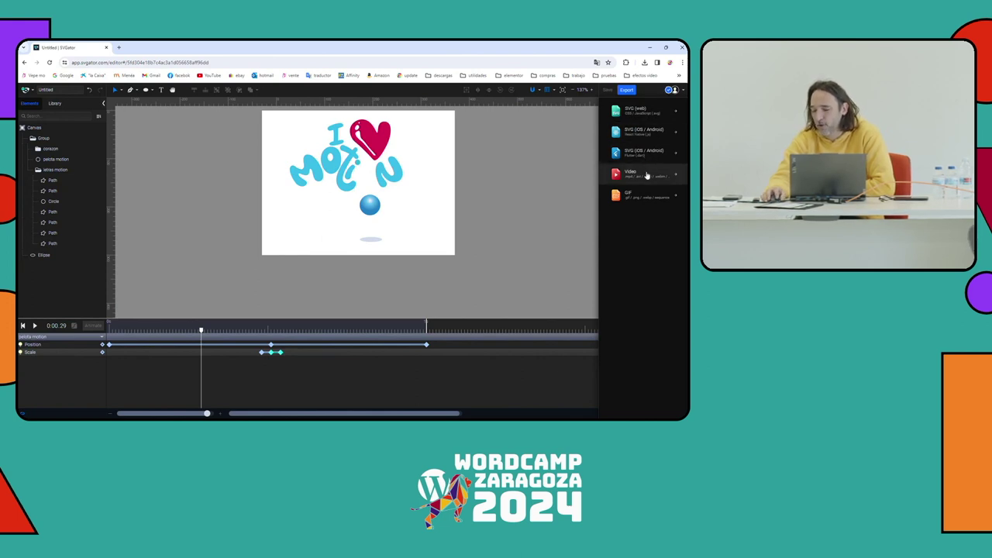
pyautogui.click(637, 111)
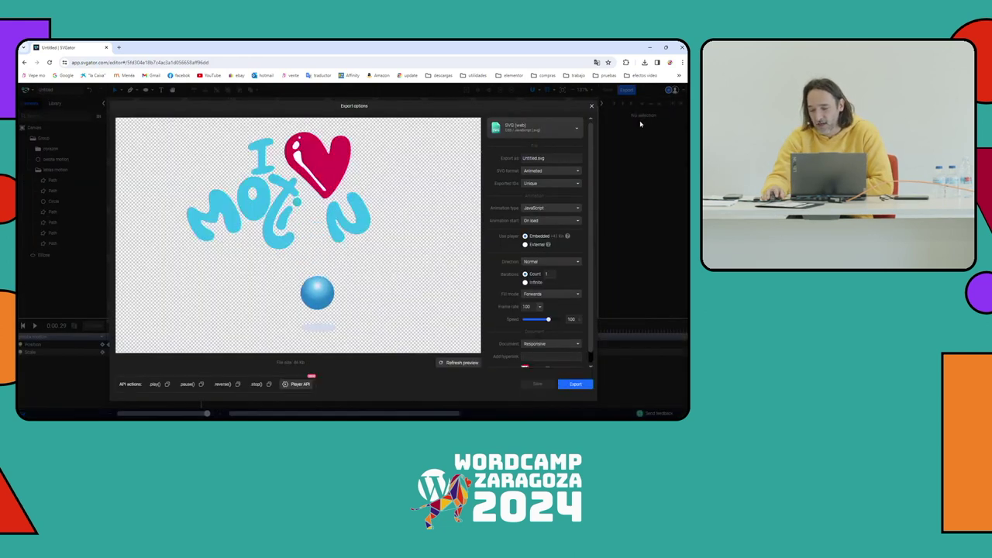
pyautogui.click(551, 209)
pyautogui.click(543, 230)
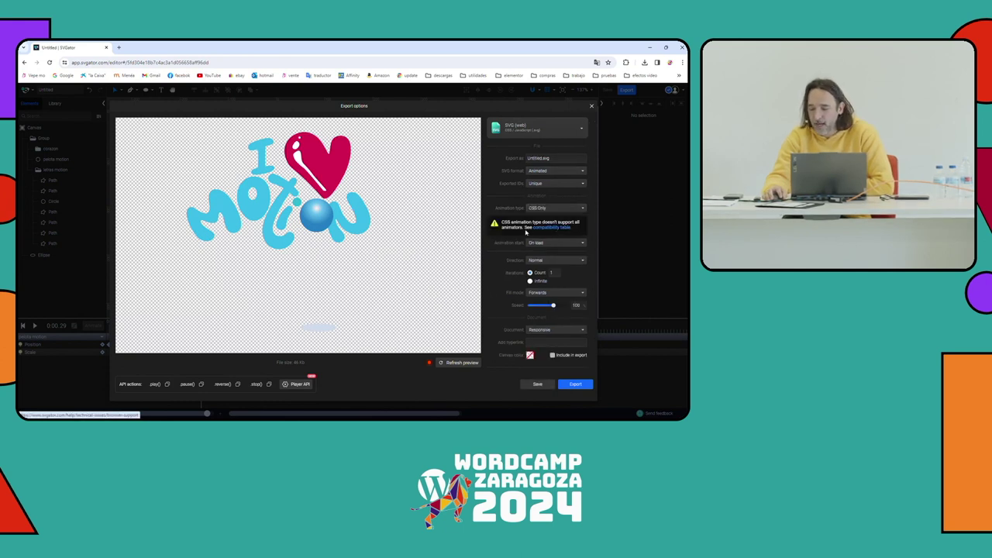
# Step: Consult the browser compatibility table for CSS animations and return to the export options
pyautogui.click(542, 228)
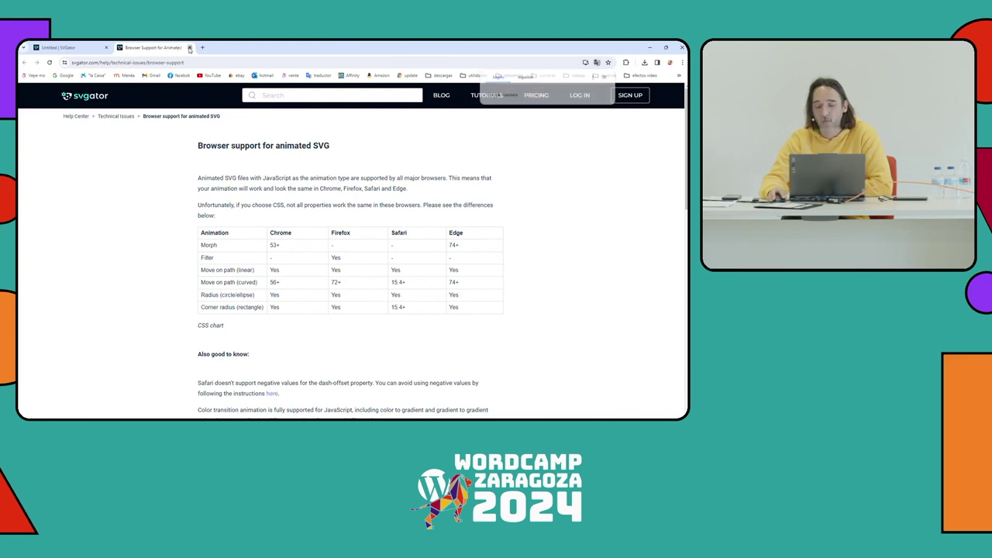
pyautogui.click(189, 47)
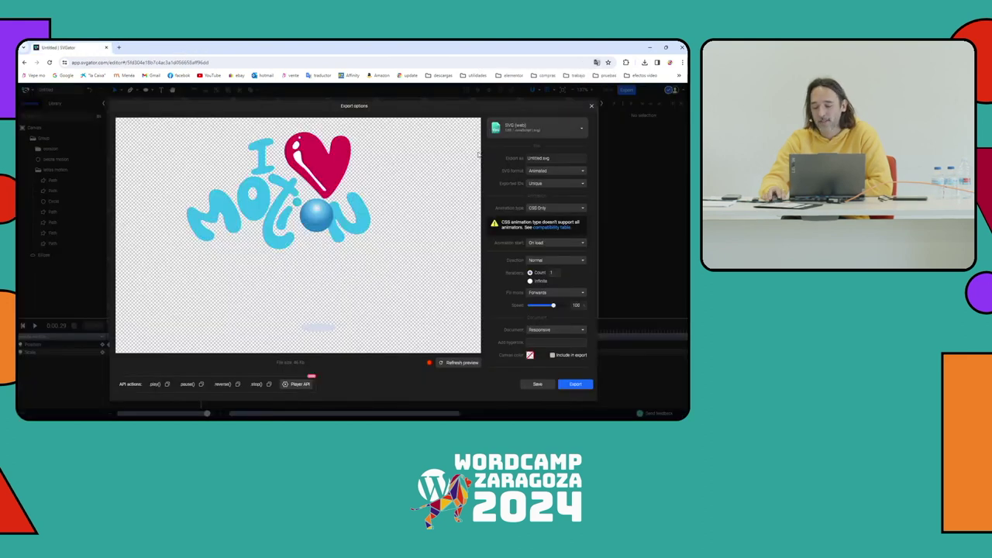
# Step: Set the export's iterations to Infinite and its animation type to JavaScript, and review the available animation start and type options
pyautogui.click(547, 244)
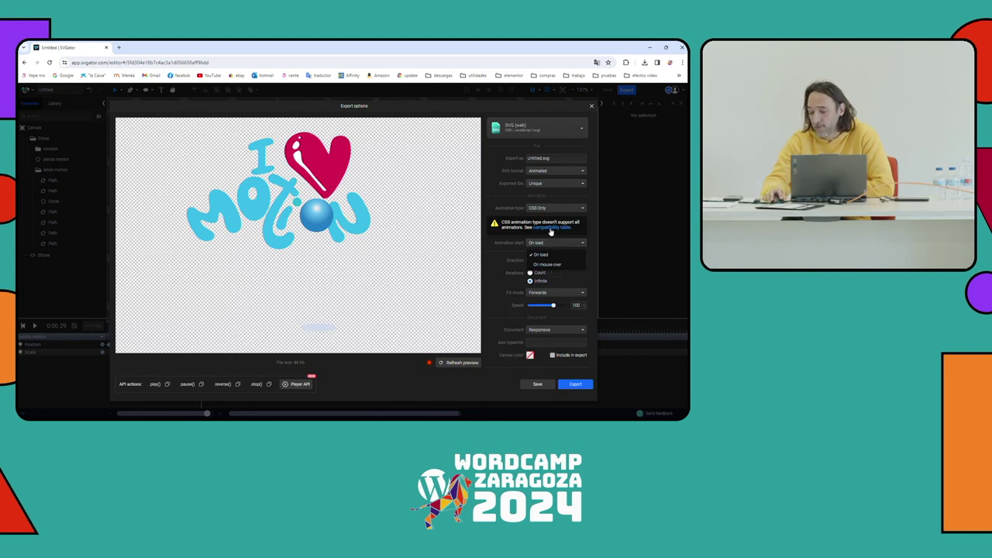
pyautogui.click(550, 208)
pyautogui.click(550, 218)
pyautogui.click(552, 223)
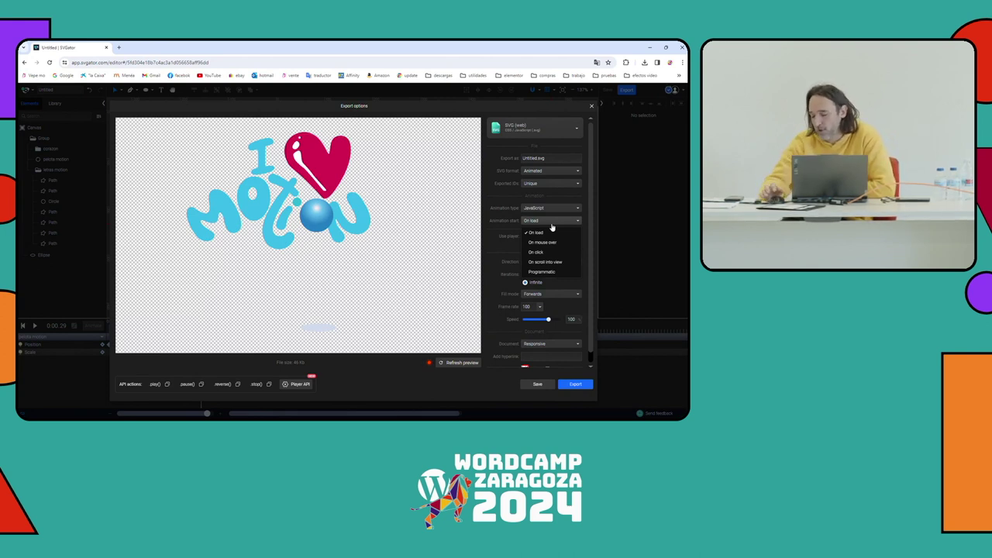
pyautogui.click(495, 289)
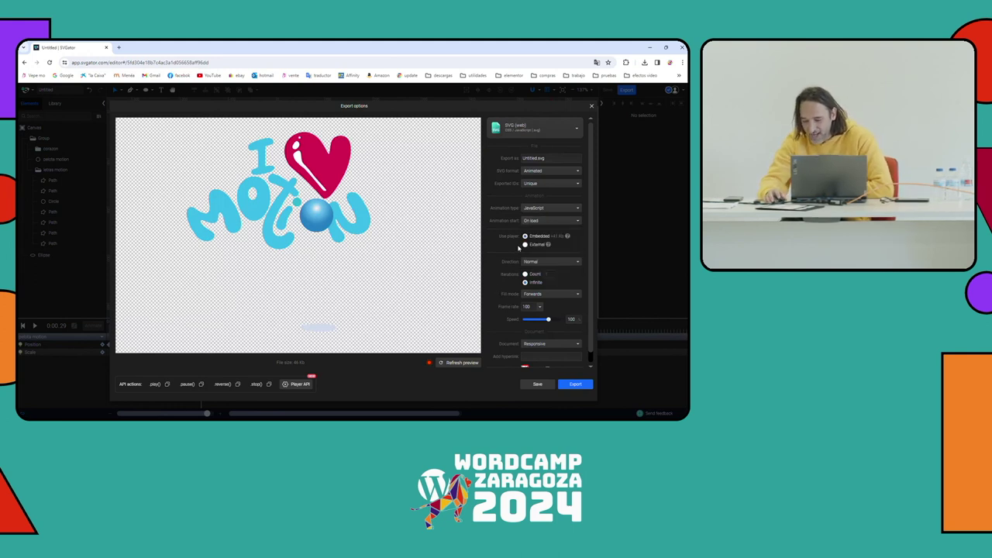
pyautogui.click(554, 209)
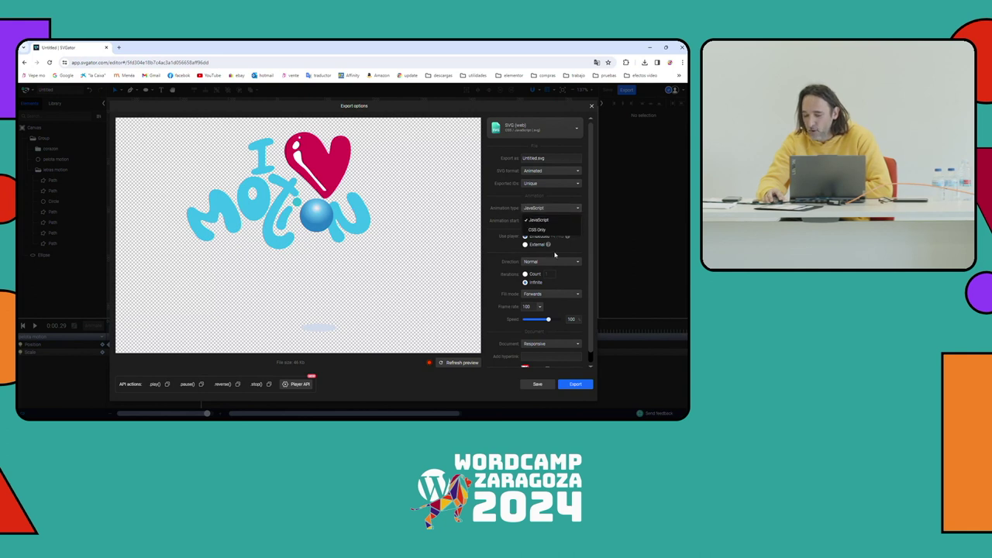
pyautogui.click(562, 284)
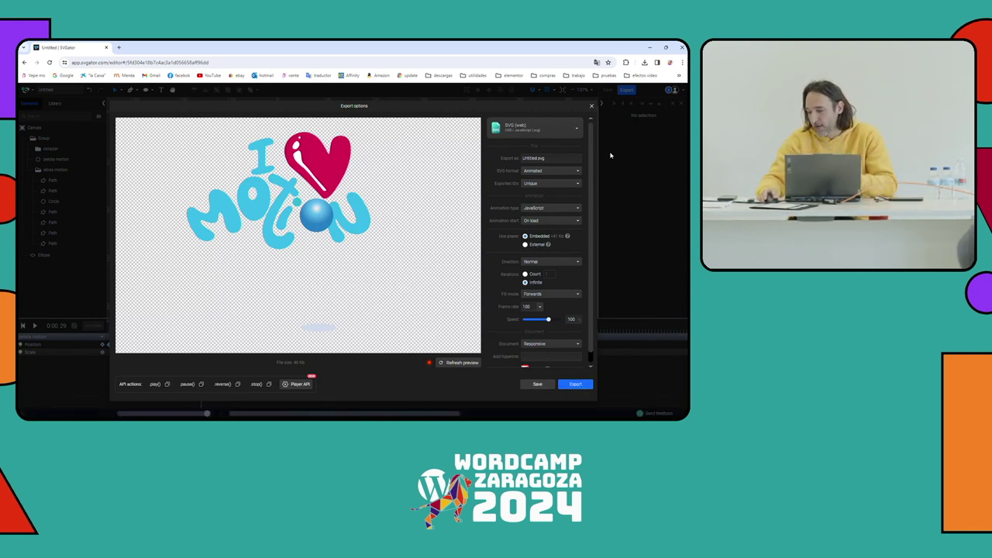
# Step: Close the export options and open the "wc zaragoza" page in Elementor from the WordPress pages list sorted by date
pyautogui.click(592, 107)
pyautogui.press('super')
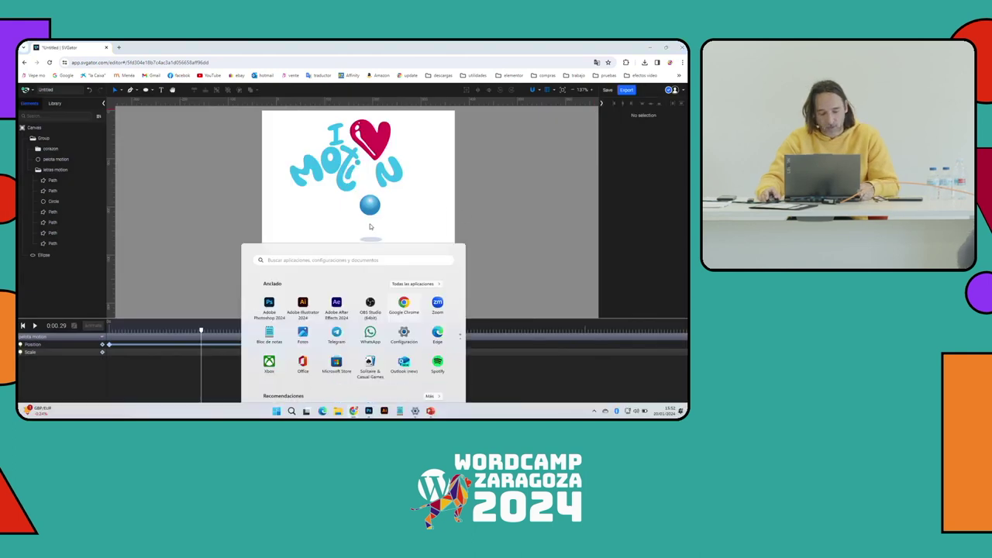
pyautogui.click(404, 203)
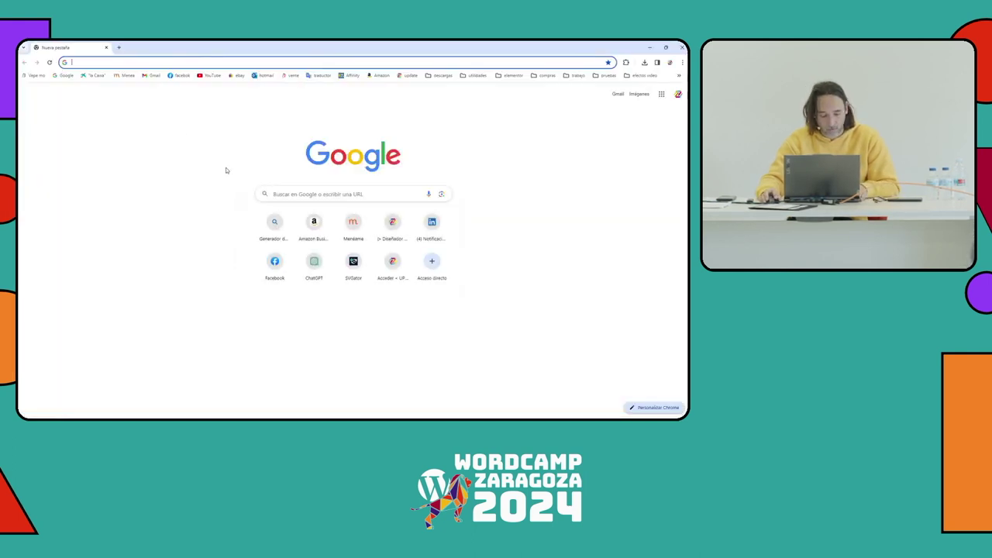
pyautogui.hotkey('alt', 'Tab')
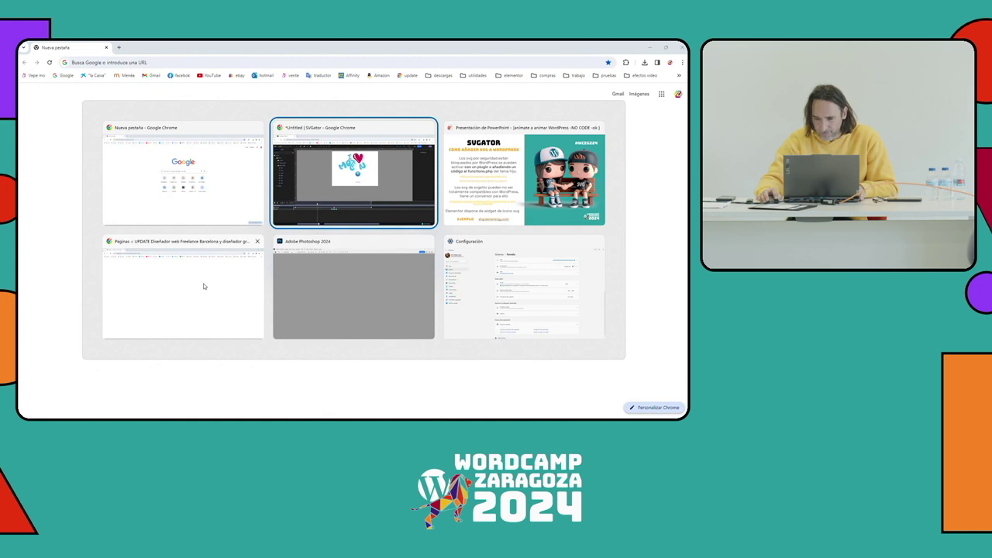
pyautogui.click(203, 286)
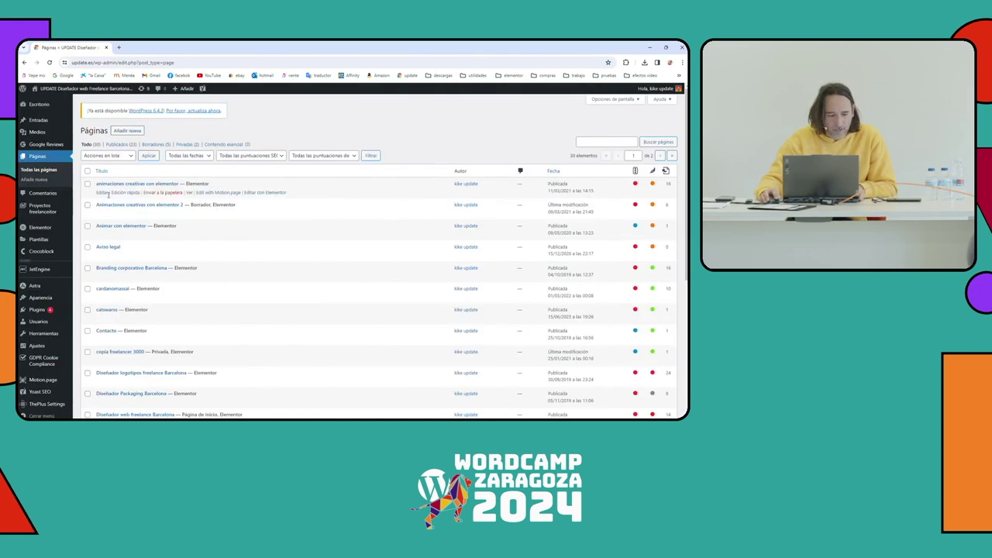
pyautogui.click(553, 171)
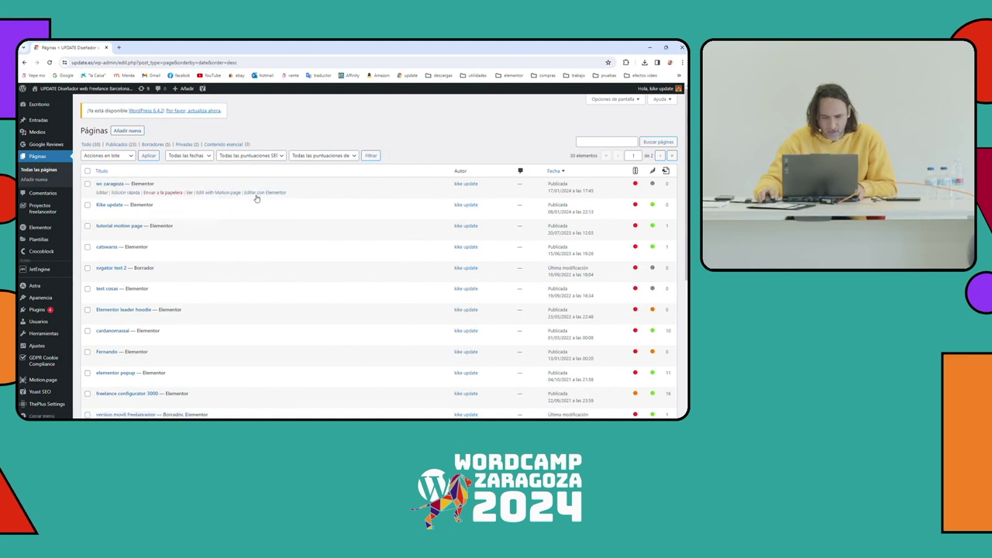
pyautogui.click(257, 193)
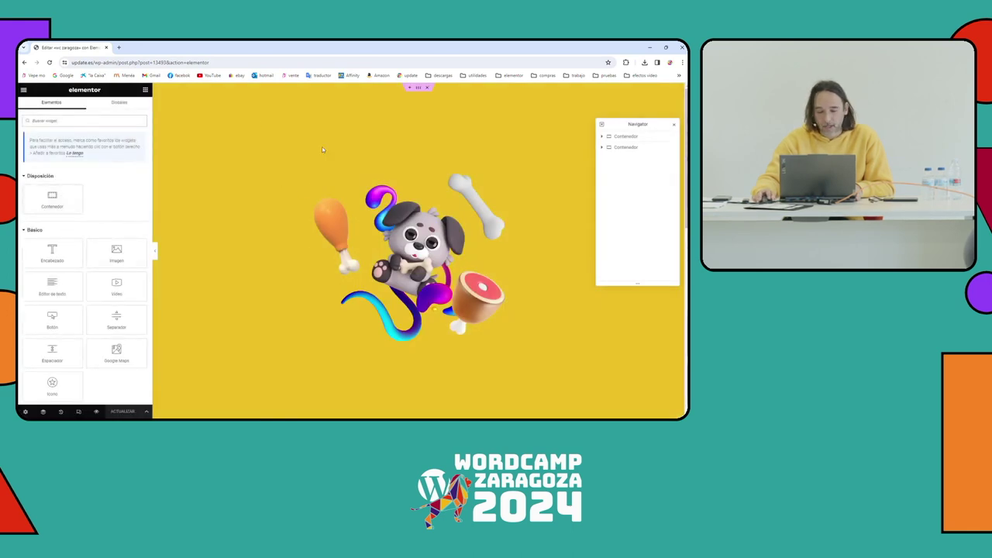
# Step: Add a single-column container above the yellow dog section of the page
pyautogui.click(410, 87)
pyautogui.click(408, 115)
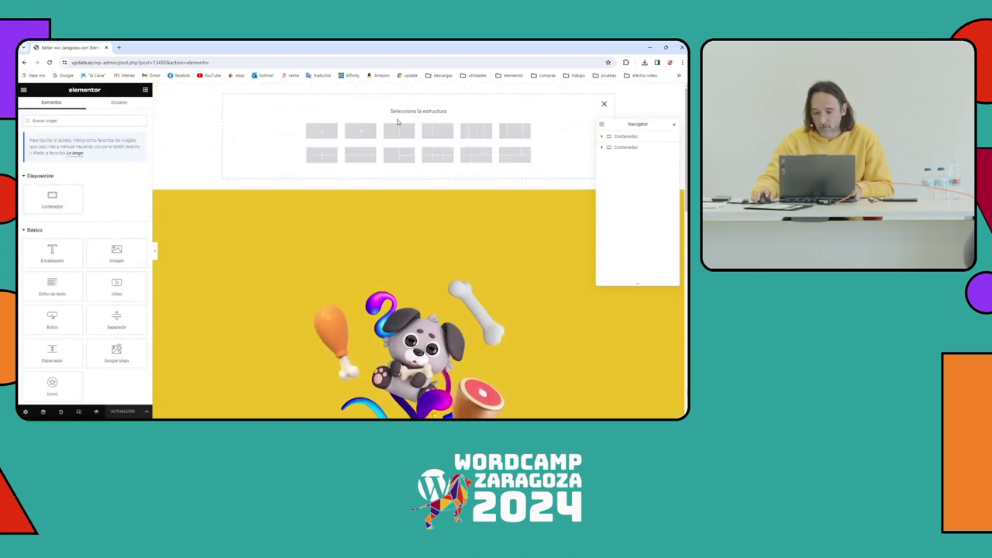
pyautogui.click(322, 131)
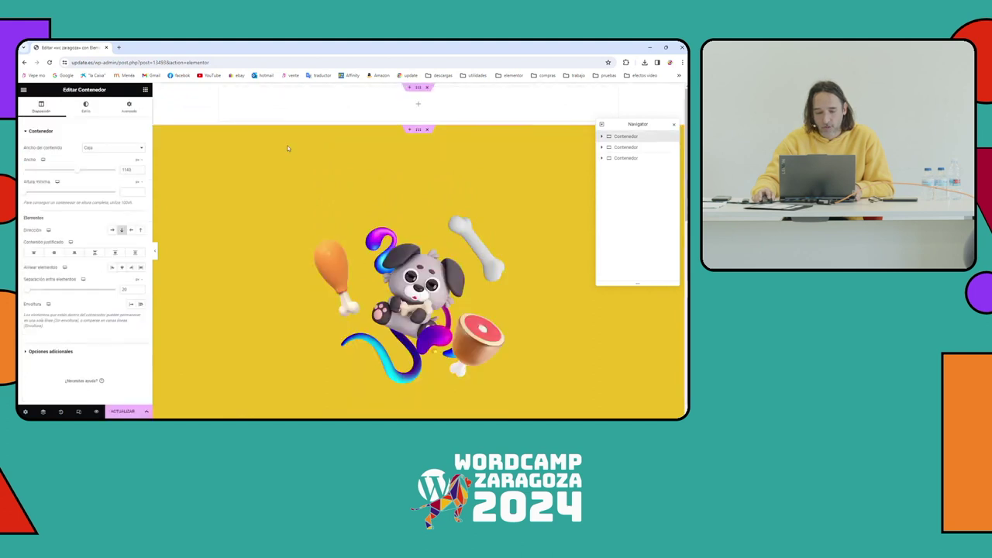
pyautogui.click(87, 109)
pyautogui.click(41, 107)
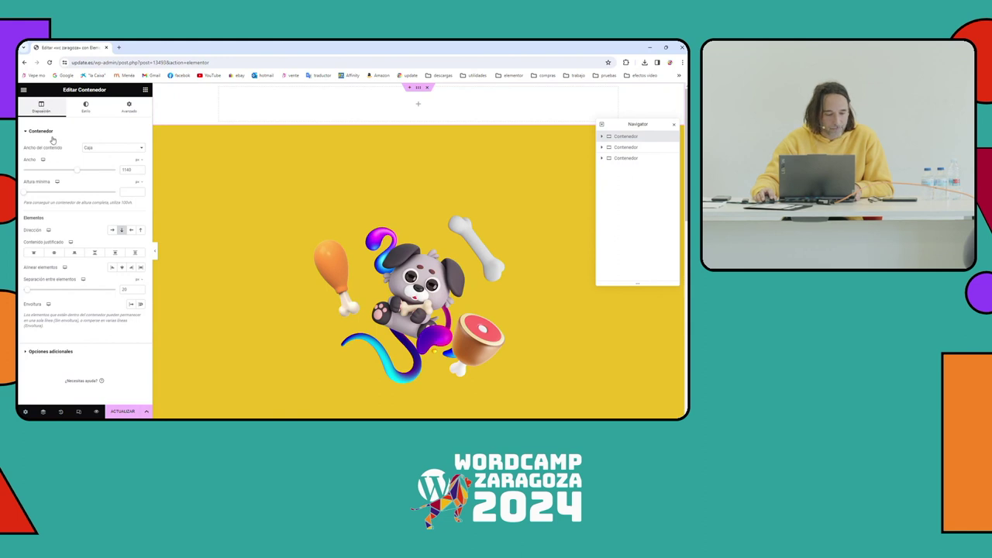
# Step: Place an Icon widget in the new empty container
pyautogui.click(23, 90)
pyautogui.click(23, 90)
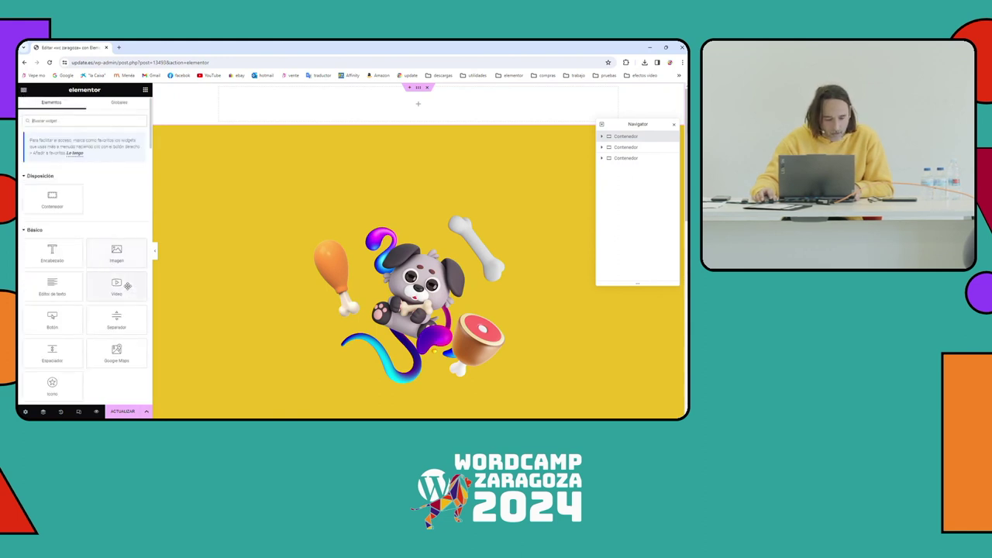
pyautogui.scroll(-2, 117, 295)
pyautogui.moveTo(52, 314); pyautogui.dragTo(355, 101)
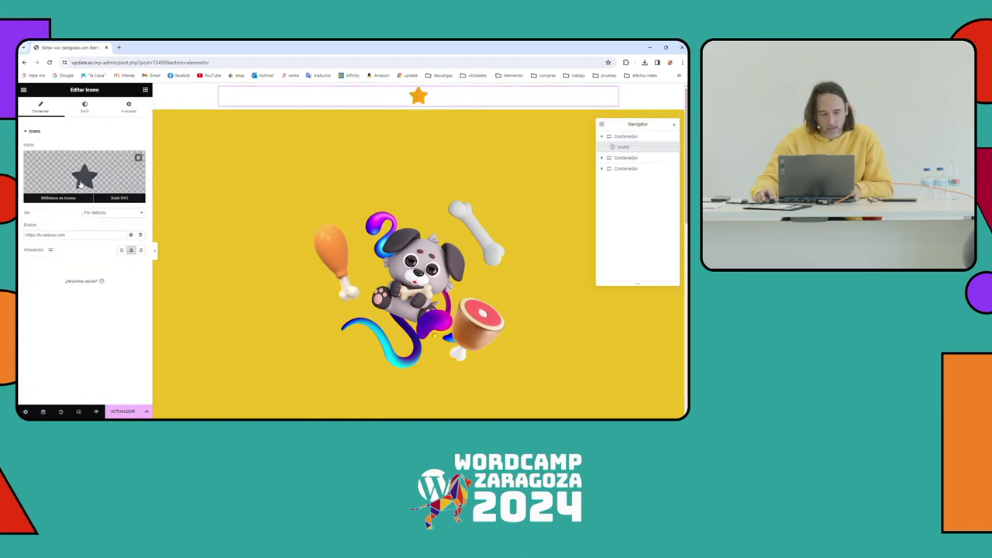
# Step: Replace the star icon with the svgator SVG from the media library and enlarge it to 300 px
pyautogui.click(96, 180)
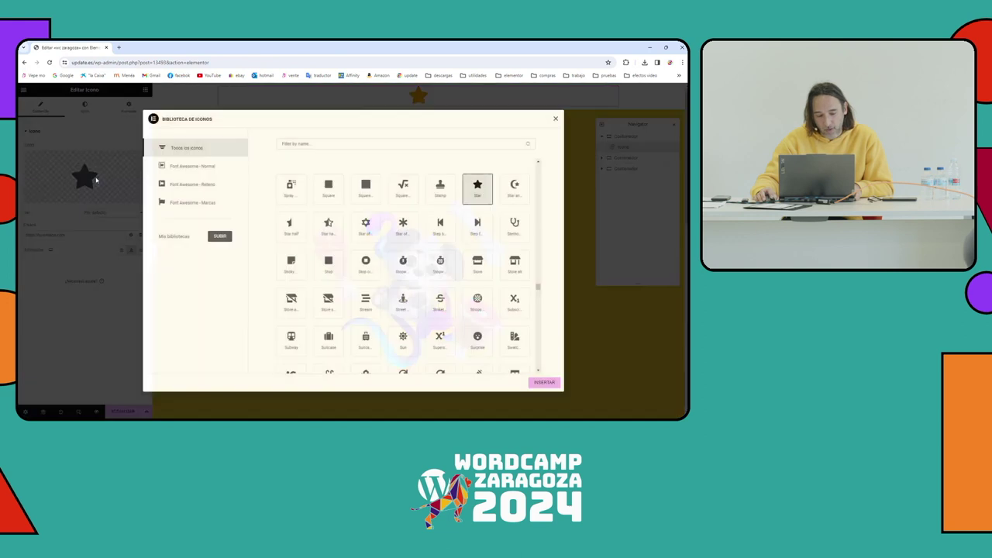
pyautogui.click(555, 123)
pyautogui.click(116, 196)
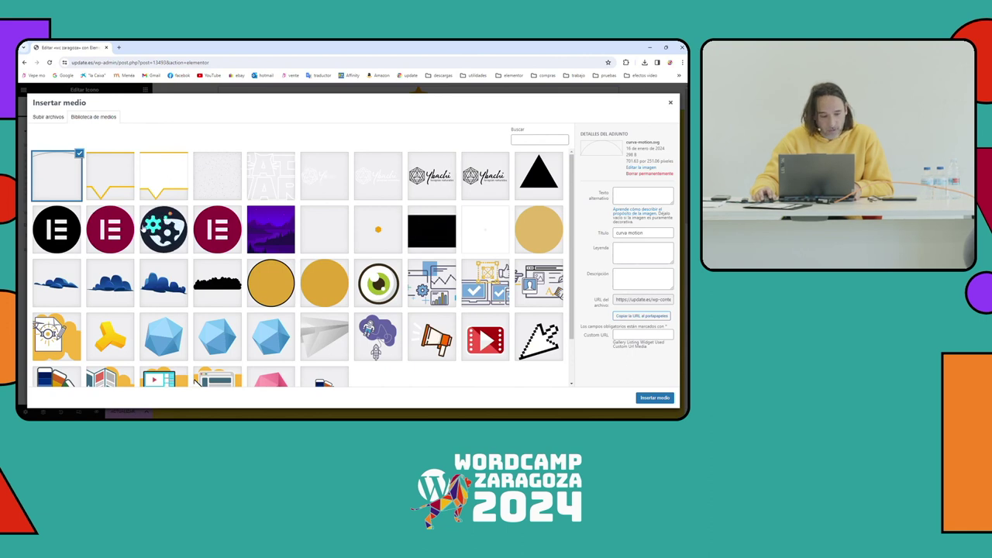
pyautogui.scroll(-2, 201, 236)
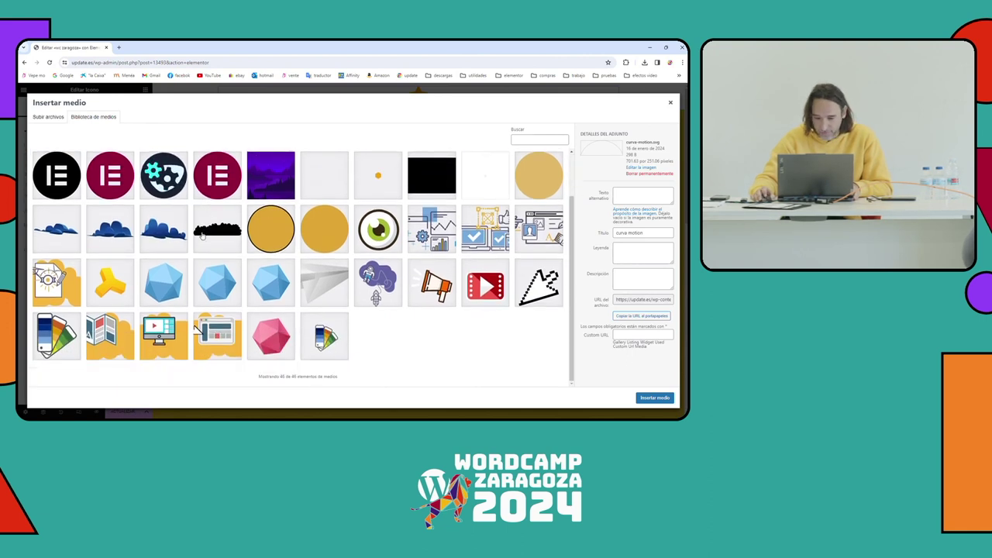
pyautogui.click(164, 175)
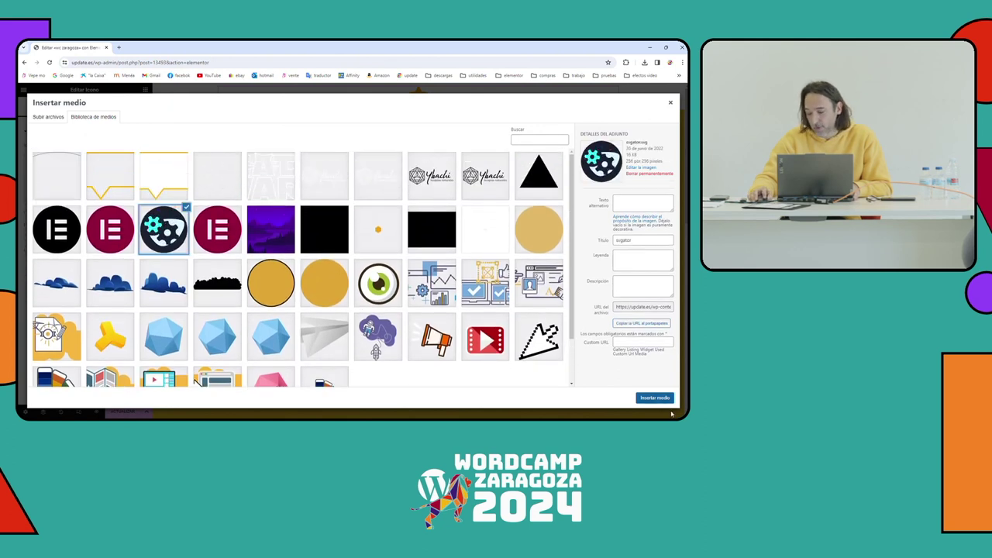
pyautogui.click(654, 397)
pyautogui.click(84, 106)
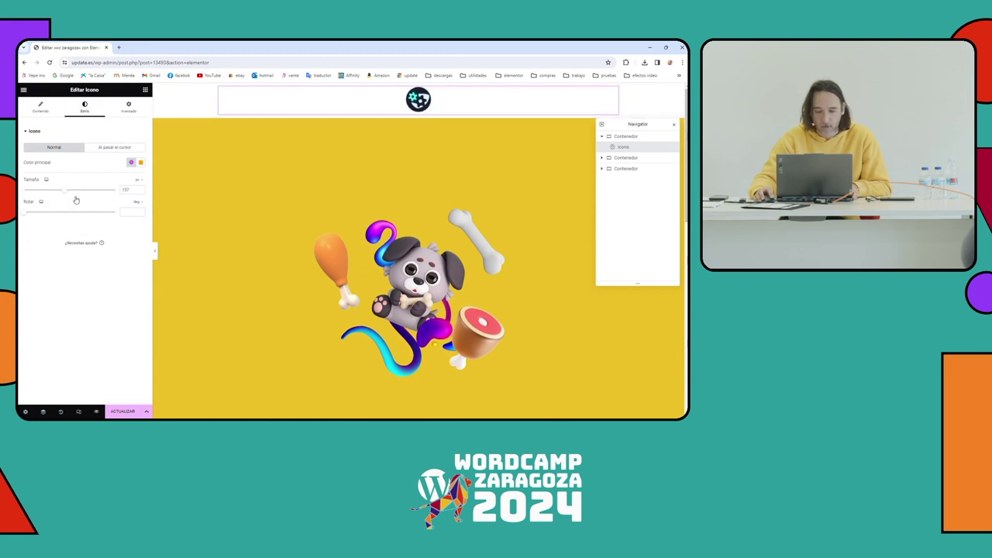
pyautogui.moveTo(76, 200); pyautogui.dragTo(135, 190)
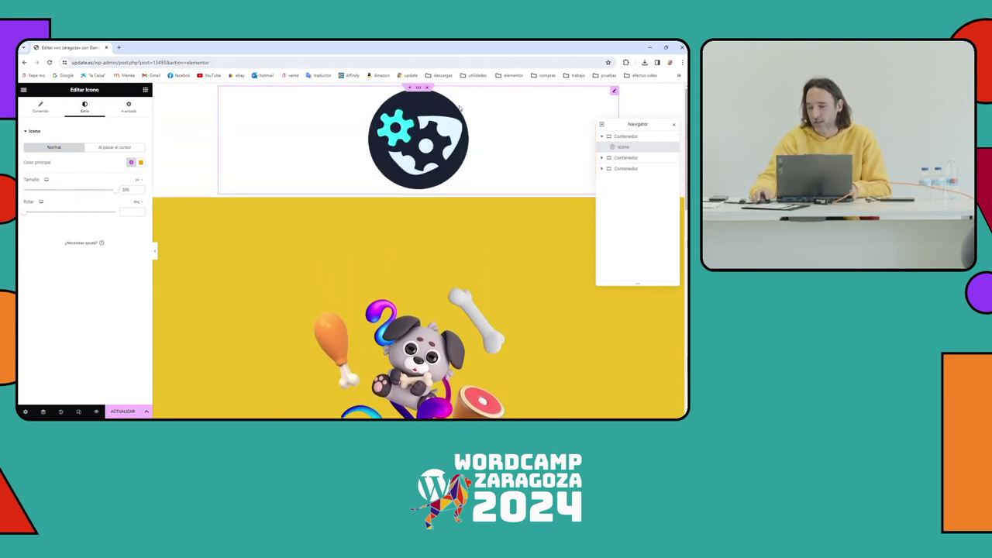
# Step: Delete the svgator icon and its container from the page
pyautogui.rightClick(349, 116)
pyautogui.rightClick(437, 104)
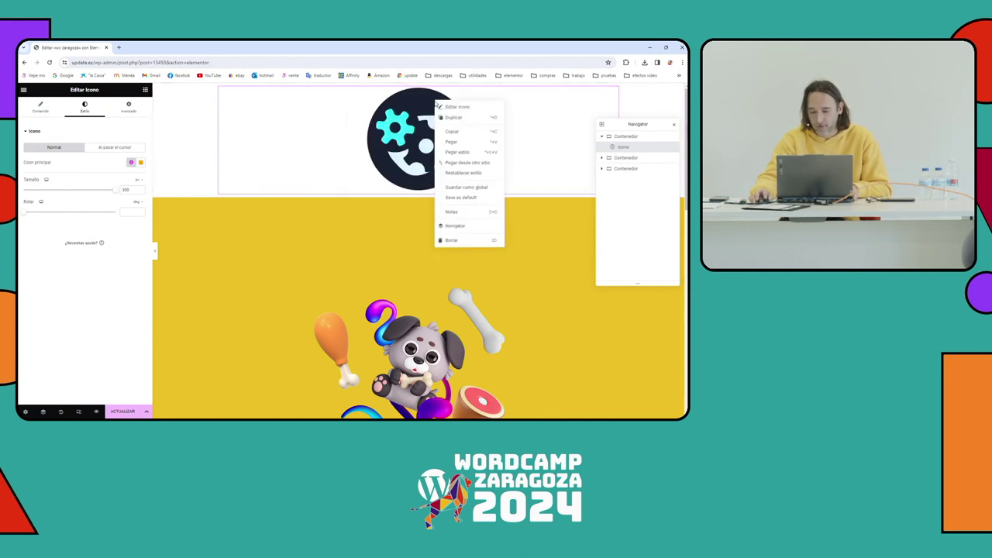
pyautogui.click(451, 239)
pyautogui.rightClick(450, 106)
pyautogui.click(474, 259)
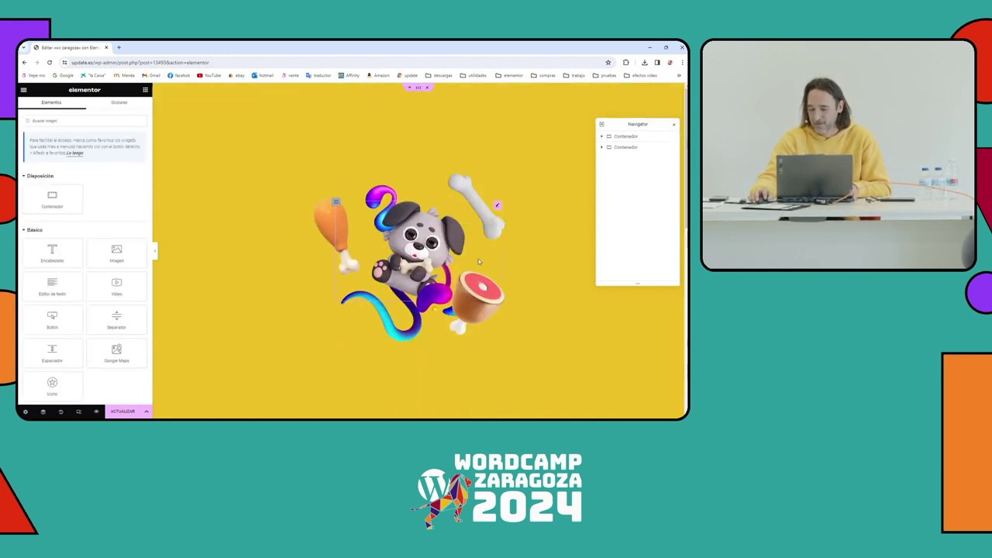
# Step: Switch to the PowerPoint presentation and advance to the Lottie slide
pyautogui.click(650, 49)
pyautogui.hotkey('alt', 'Tab')
pyautogui.hotkey('alt', 'Tab')
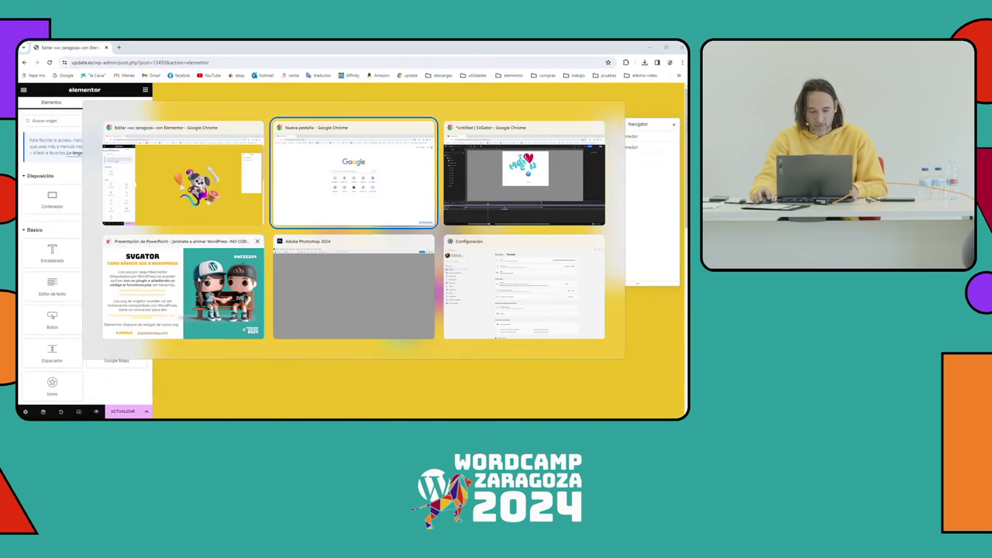
pyautogui.hotkey('alt', 'Tab')
pyautogui.hotkey('alt', 'Tab')
pyautogui.click(331, 259)
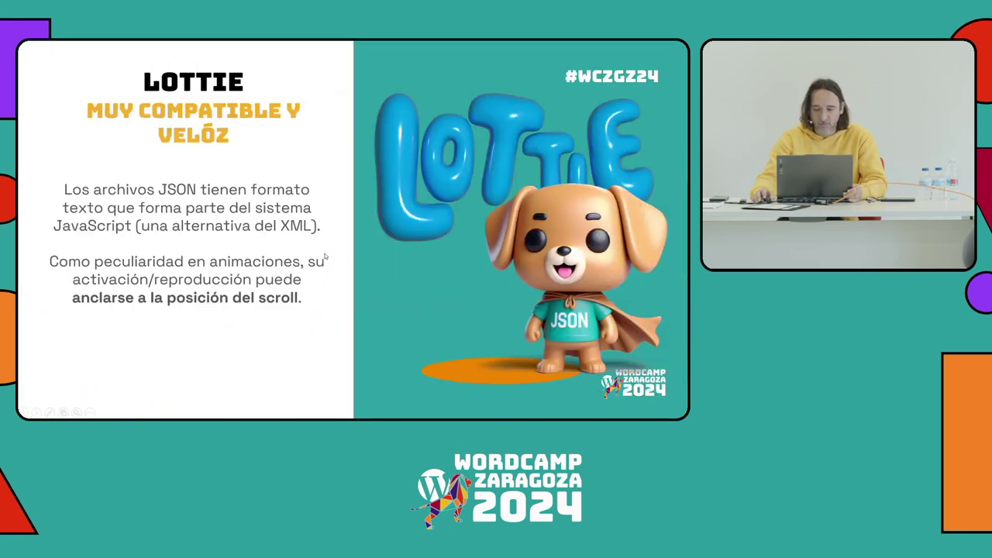
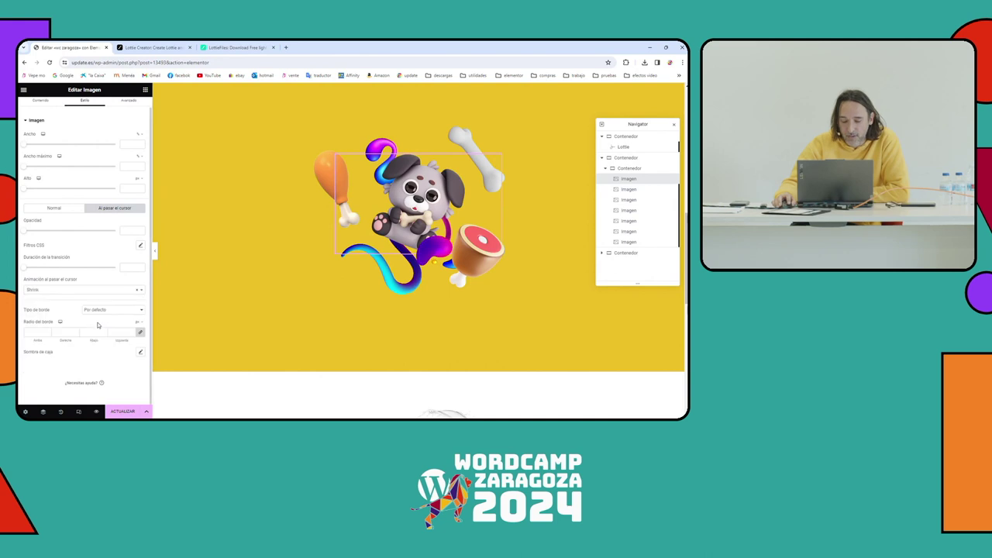
# Step: Set the dog image's hover animation to Pulse Grow
pyautogui.click(78, 289)
pyautogui.click(47, 333)
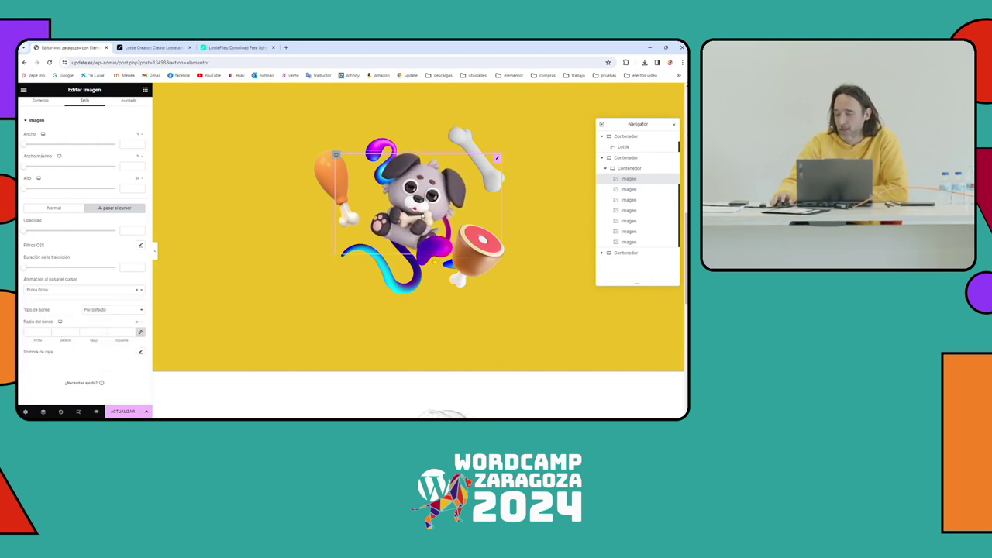
# Step: Enable scroll effects for the dog image, add a Scale Up effect and preview it on the page
pyautogui.scroll(1, 86, 217)
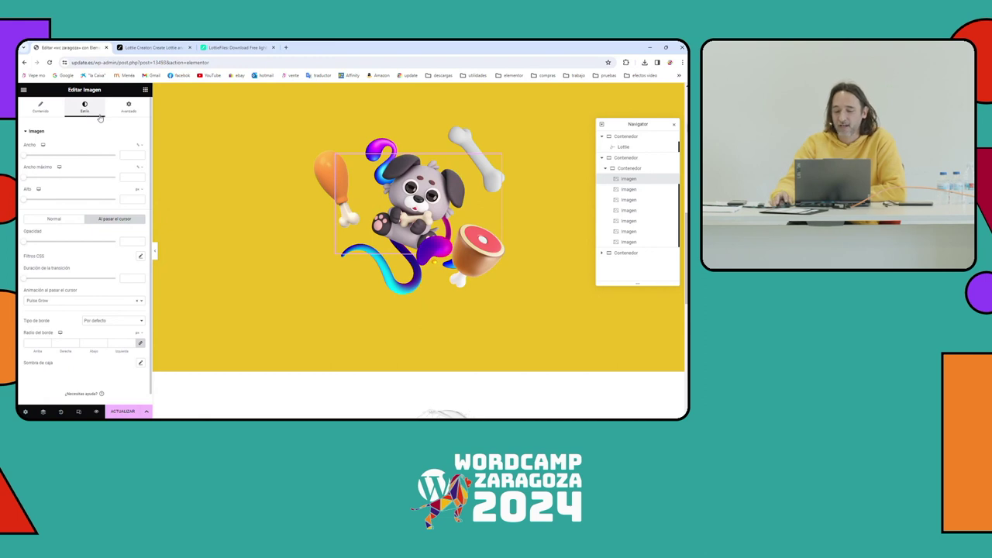
pyautogui.click(130, 110)
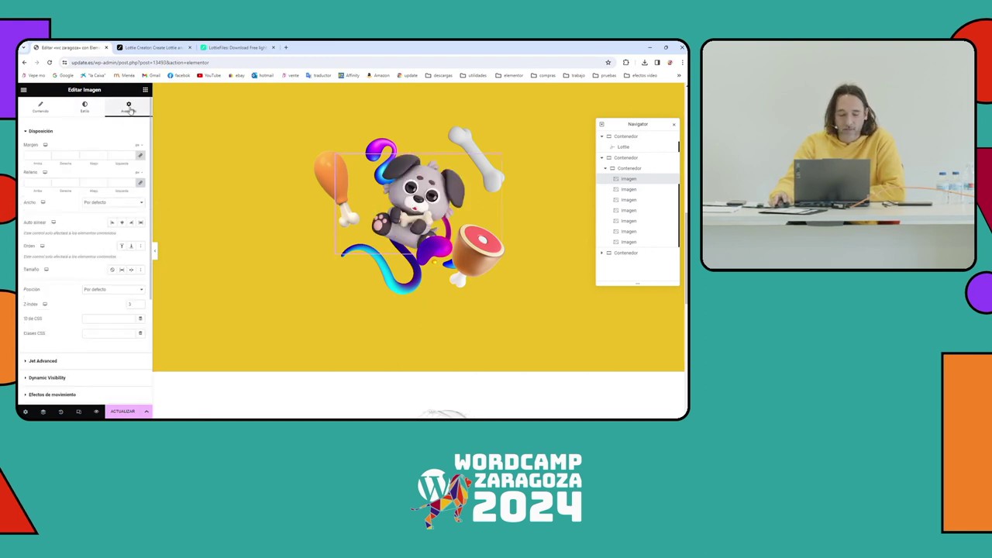
pyautogui.scroll(-2, 117, 152)
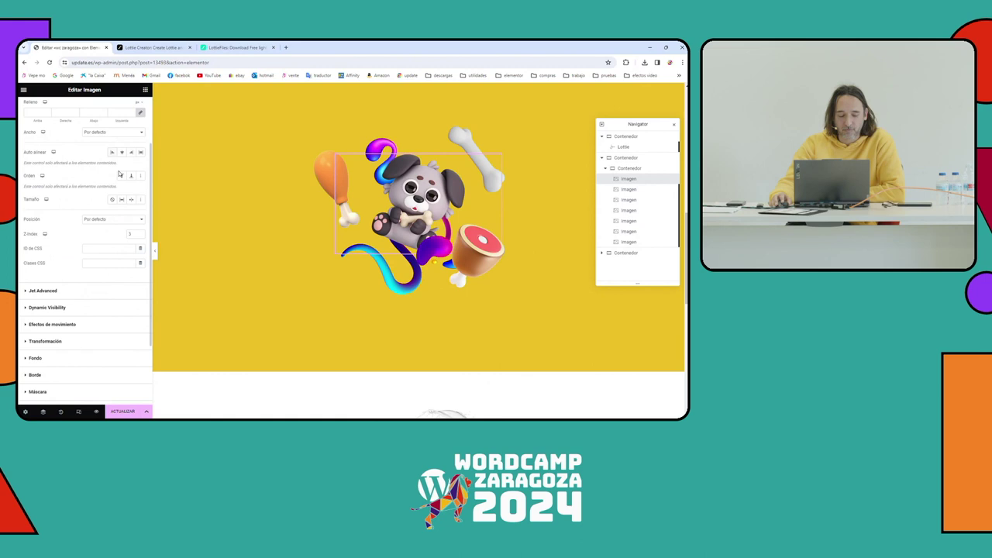
pyautogui.click(85, 325)
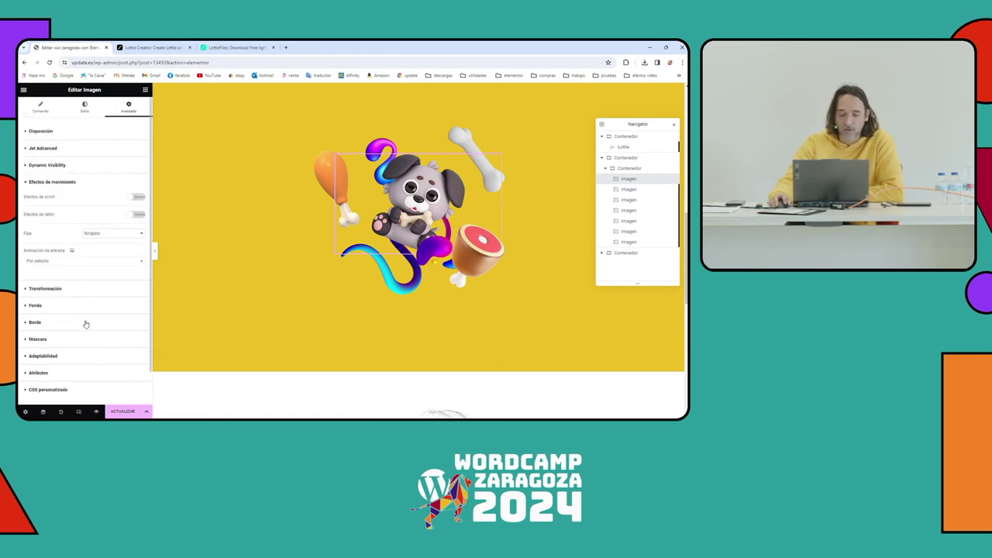
pyautogui.click(140, 198)
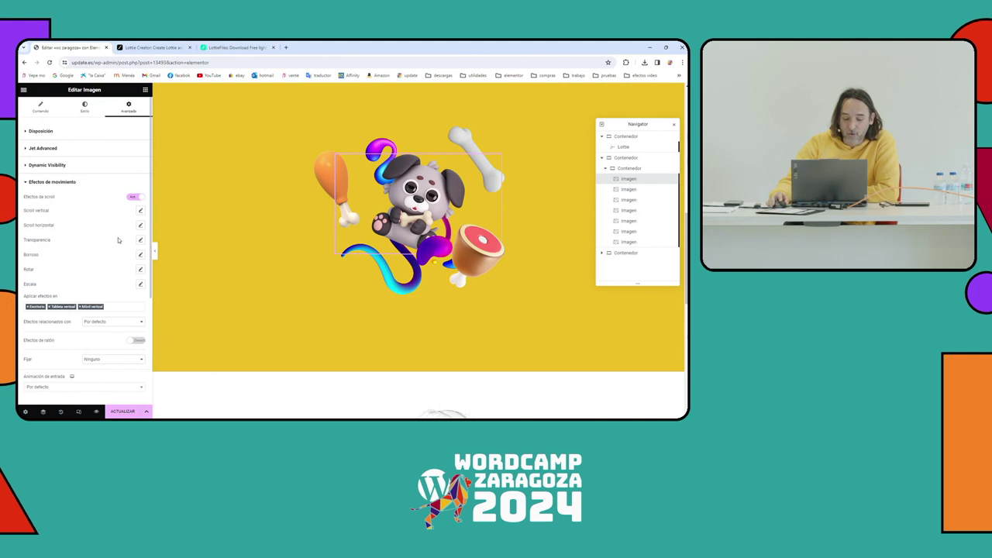
pyautogui.click(140, 287)
pyautogui.scroll(-2, 468, 277)
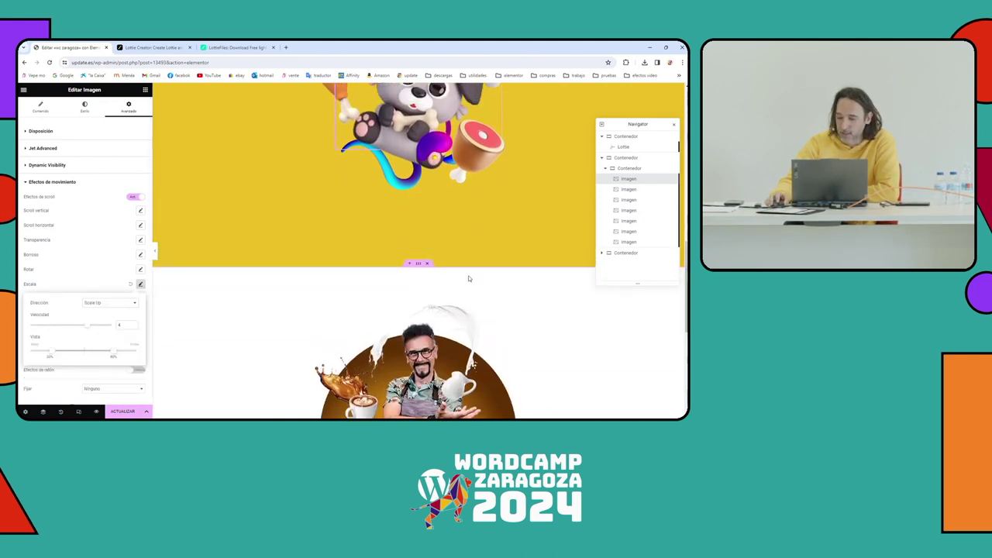
pyautogui.scroll(2, 468, 277)
# Step: Enable scroll effects for the bone image and add a Rotate effect to the left with speed 2.7
pyautogui.click(394, 192)
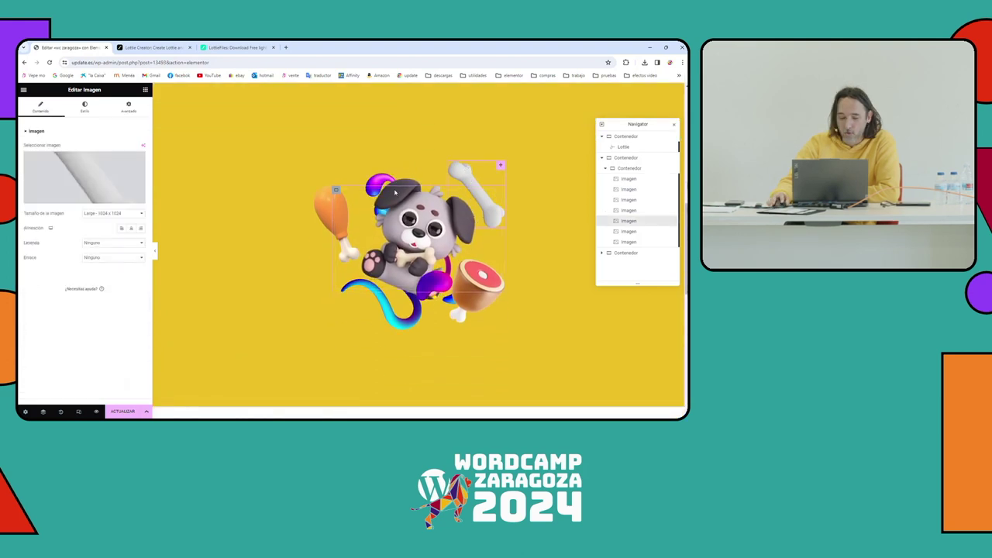
pyautogui.click(85, 106)
pyautogui.click(129, 106)
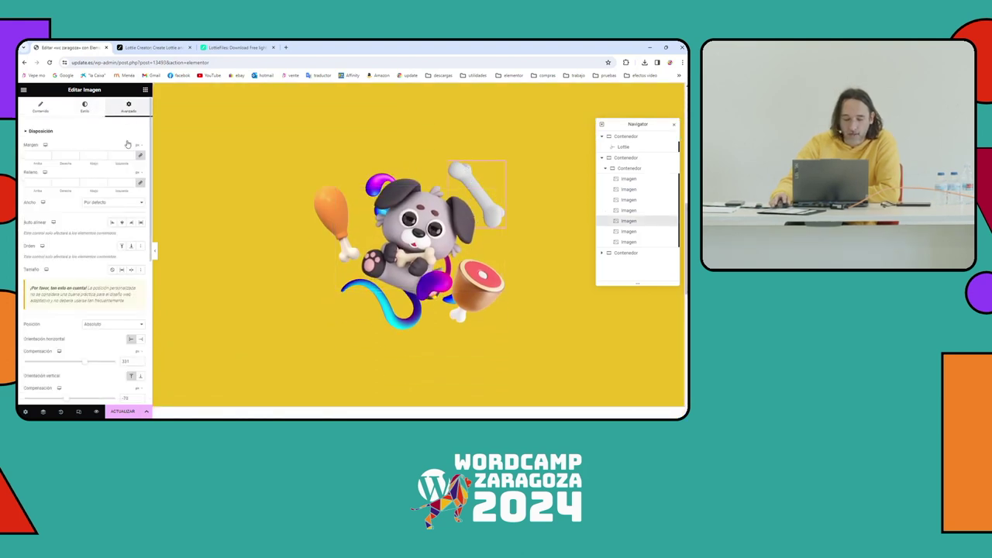
pyautogui.scroll(-1, 108, 279)
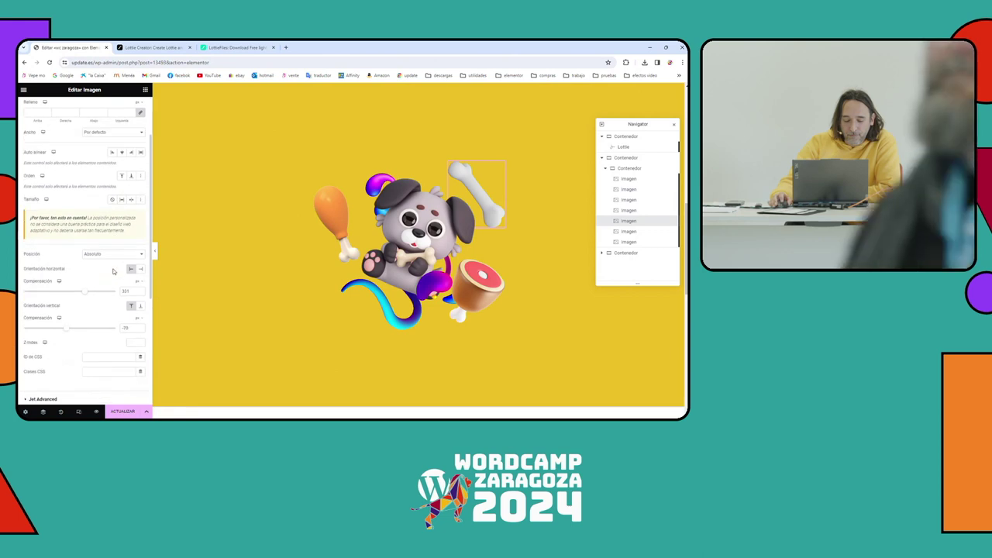
pyautogui.scroll(-1, 96, 334)
pyautogui.scroll(-3, 85, 345)
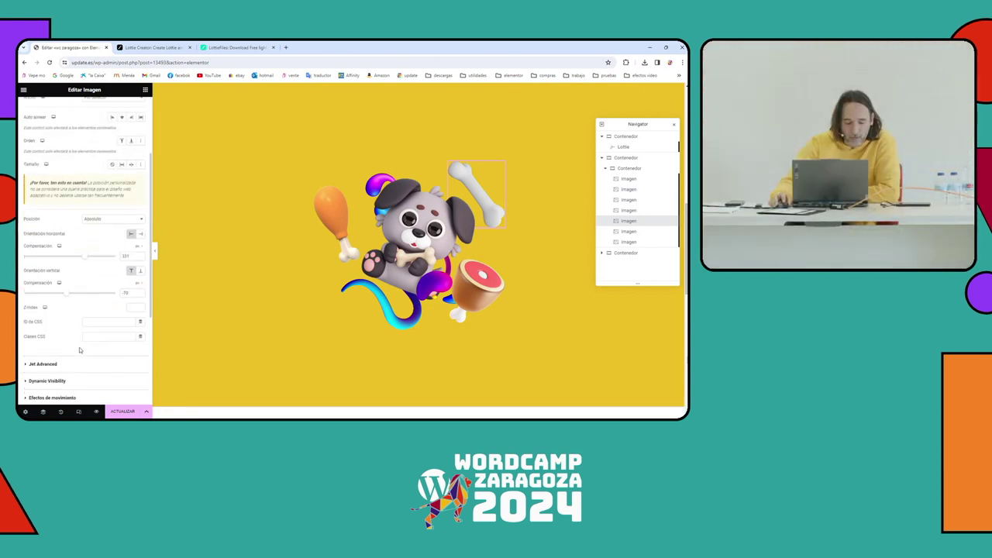
pyautogui.click(73, 327)
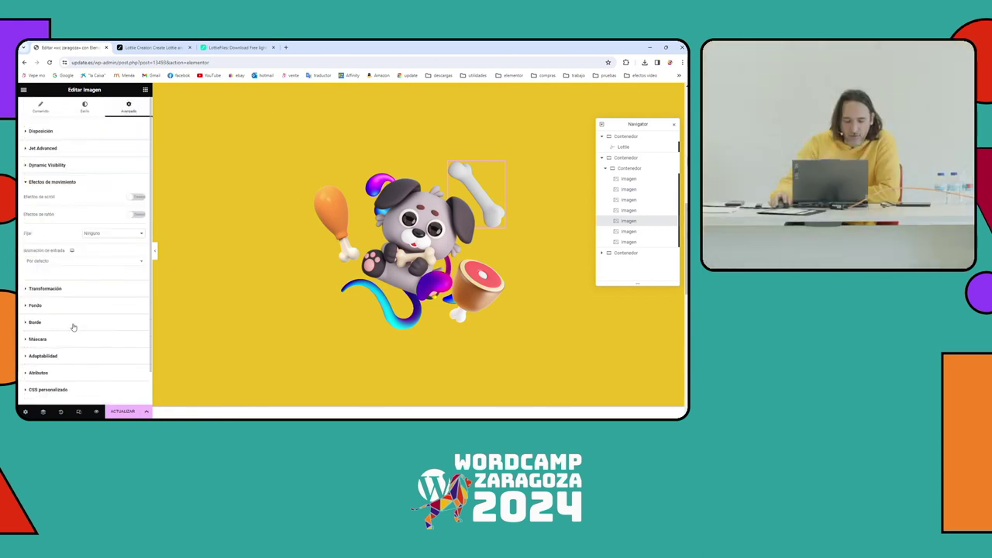
pyautogui.click(135, 197)
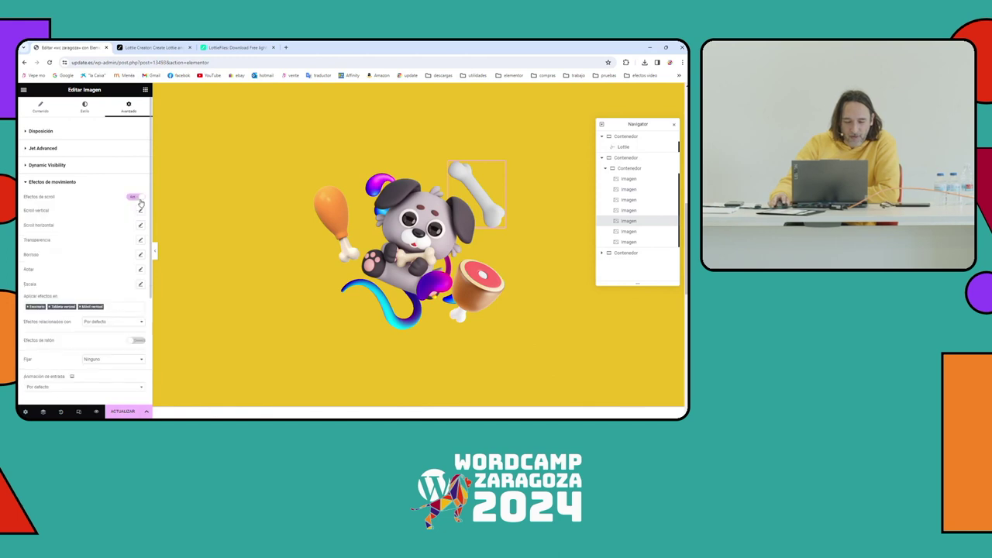
pyautogui.click(141, 270)
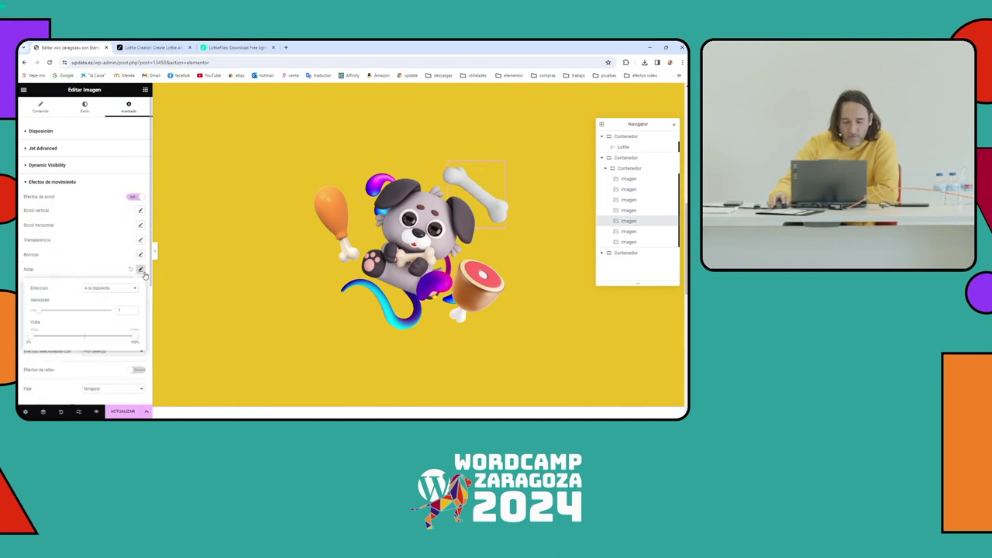
pyautogui.moveTo(38, 315); pyautogui.dragTo(52, 312)
# Step: Preview the bone's scroll rotation on the page, both with the editing panel shown and with it hidden
pyautogui.scroll(2, 472, 253)
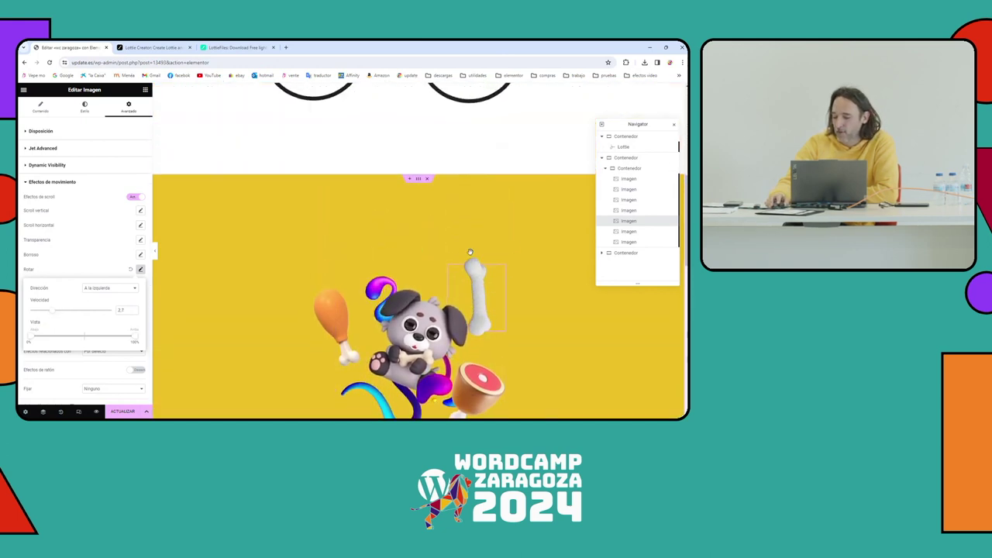
pyautogui.scroll(-2, 471, 254)
pyautogui.scroll(-2, 472, 254)
pyautogui.scroll(3, 515, 230)
pyautogui.scroll(-3, 545, 222)
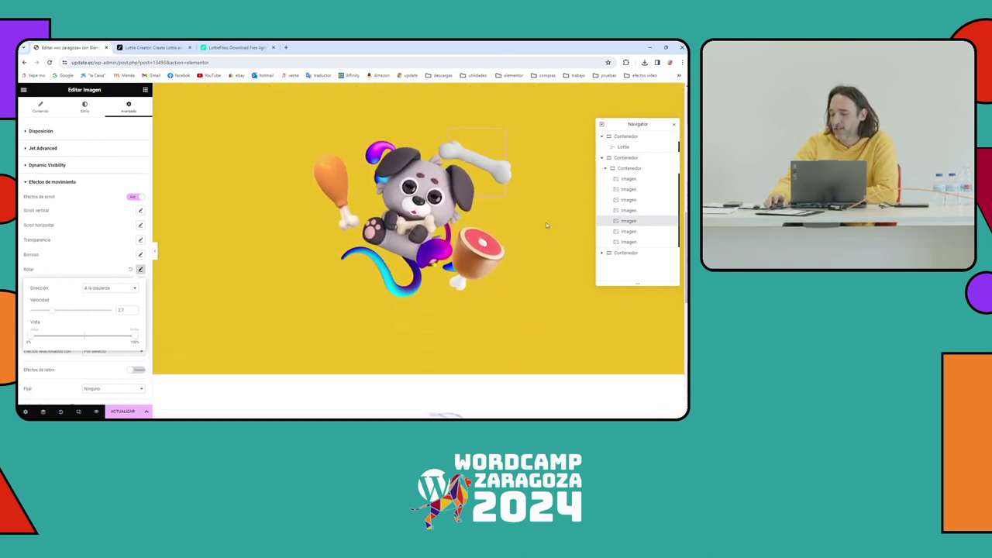
pyautogui.click(155, 254)
pyautogui.click(155, 254)
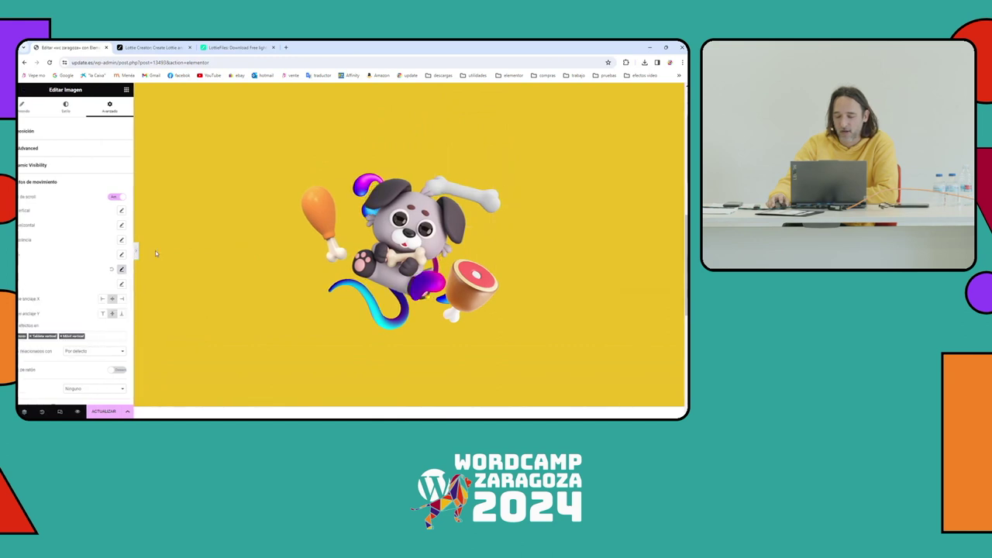
pyautogui.scroll(2, 485, 214)
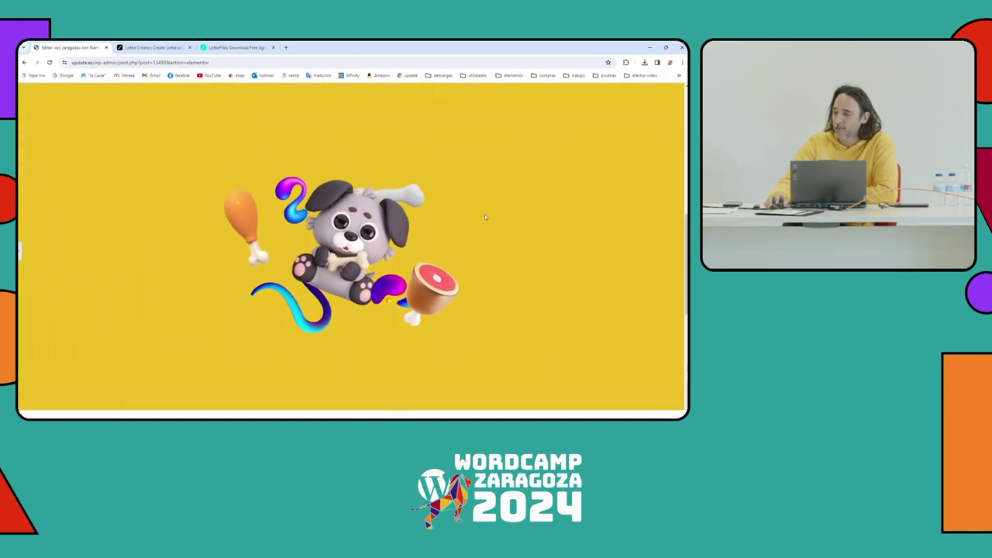
pyautogui.scroll(-5, 488, 214)
pyautogui.scroll(3, 488, 213)
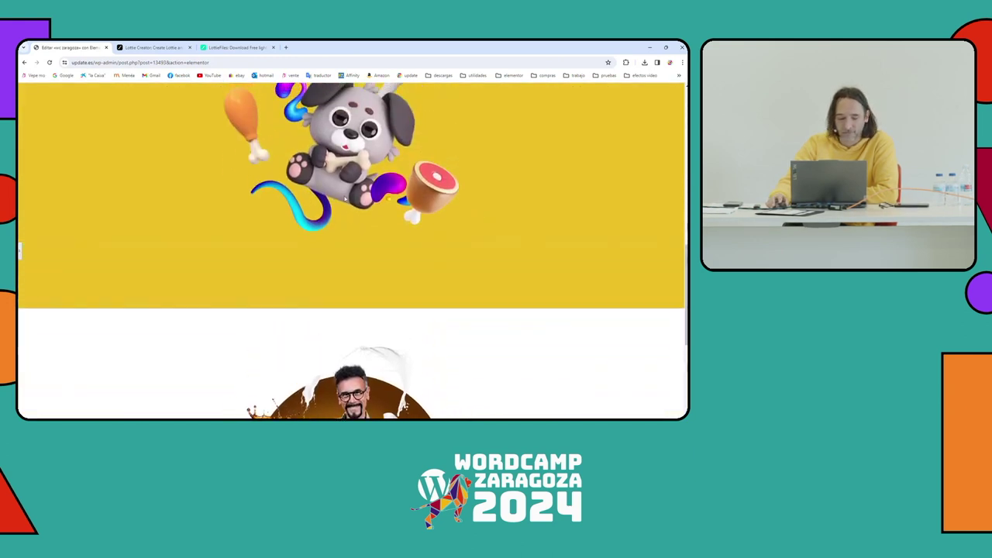
pyautogui.click(20, 249)
# Step: Show the transformation options for the dog image
pyautogui.scroll(-3, 115, 248)
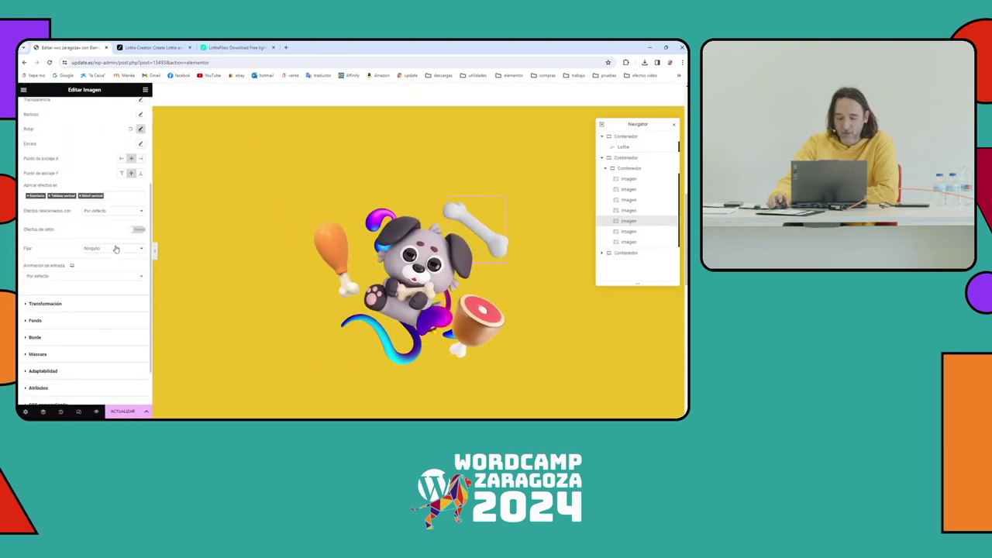
pyautogui.click(338, 227)
pyautogui.scroll(-3, 151, 290)
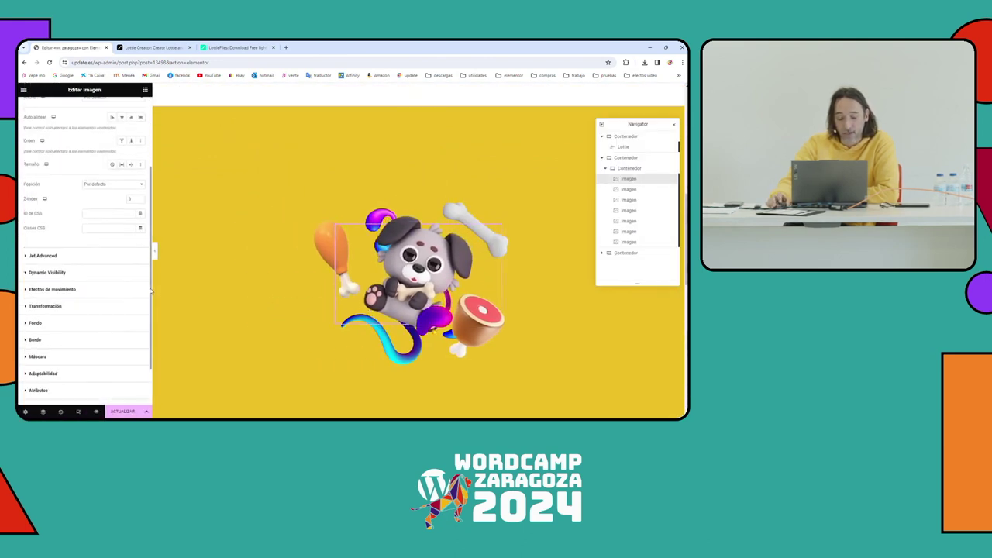
pyautogui.click(62, 308)
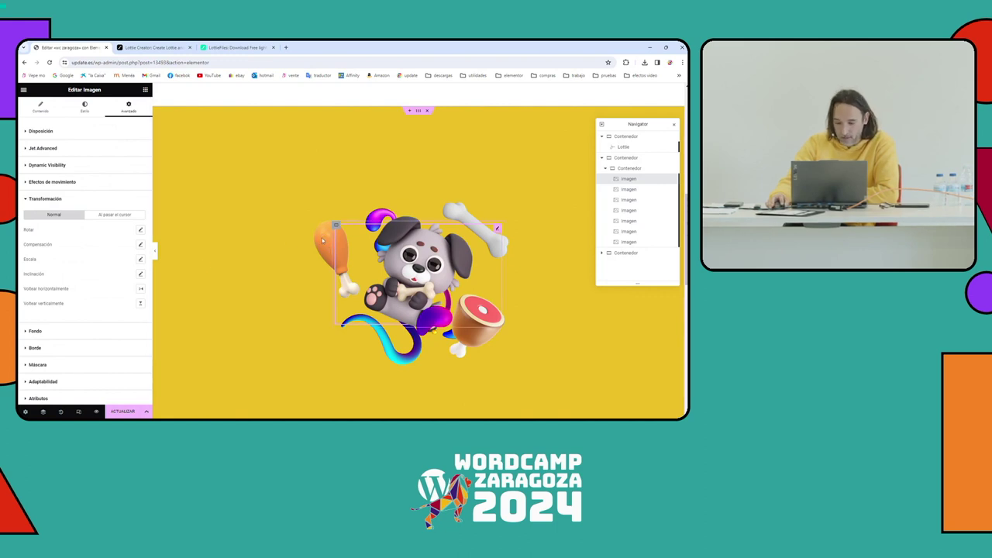
# Step: Give the meat image a hover transformation with a 3499 ms transition duration and a proportional scale of 0.1
pyautogui.click(480, 319)
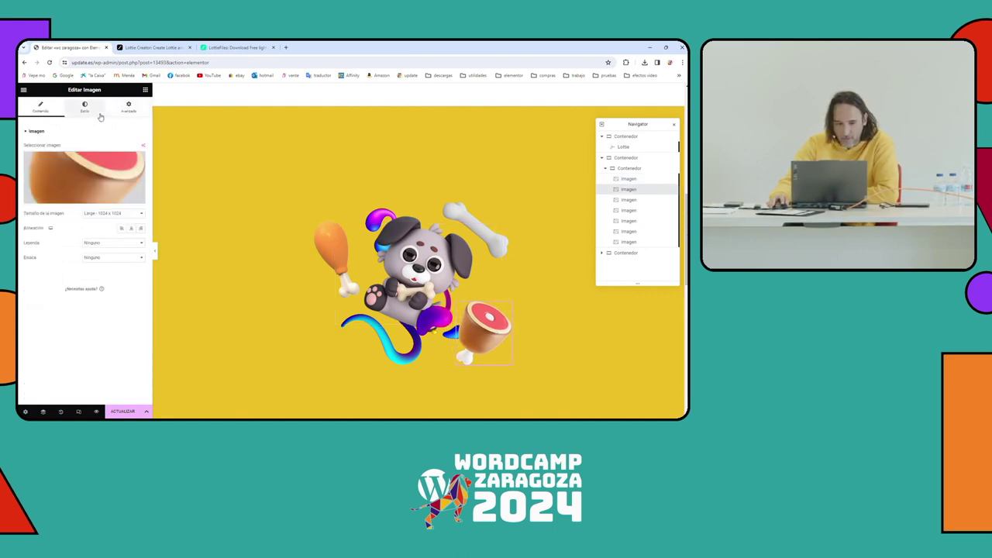
pyautogui.click(127, 107)
pyautogui.scroll(-5, 63, 341)
pyautogui.scroll(-3, 64, 342)
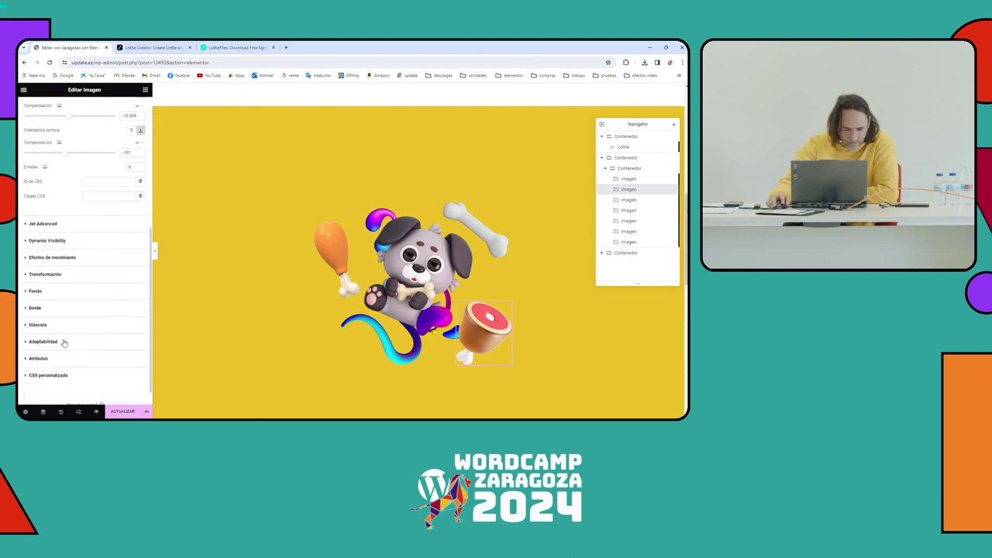
pyautogui.click(63, 276)
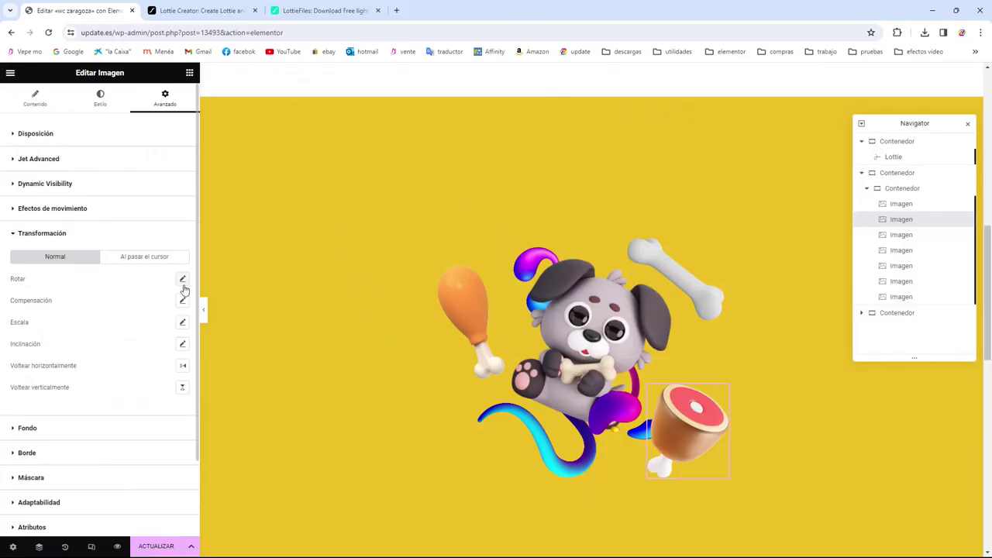
pyautogui.click(145, 258)
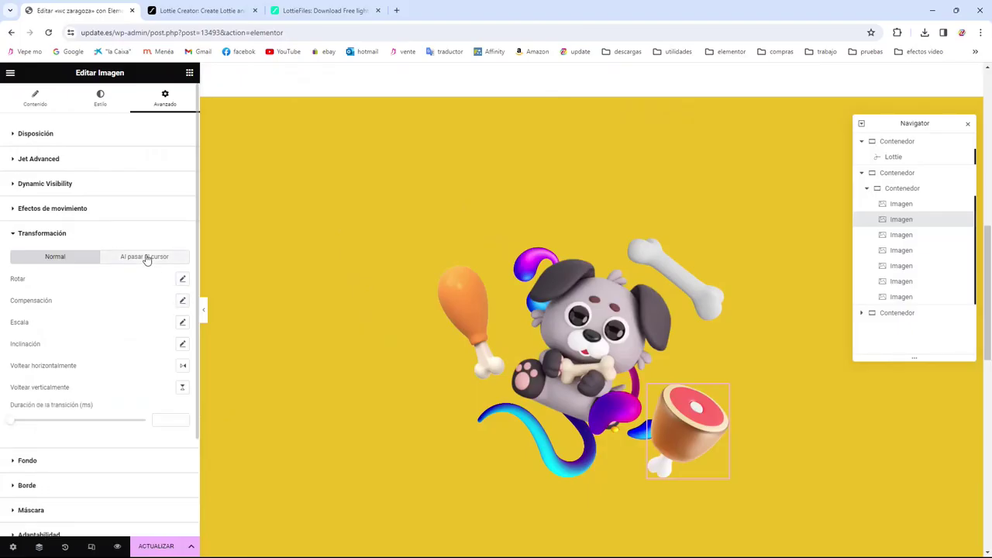
pyautogui.scroll(-1, 114, 353)
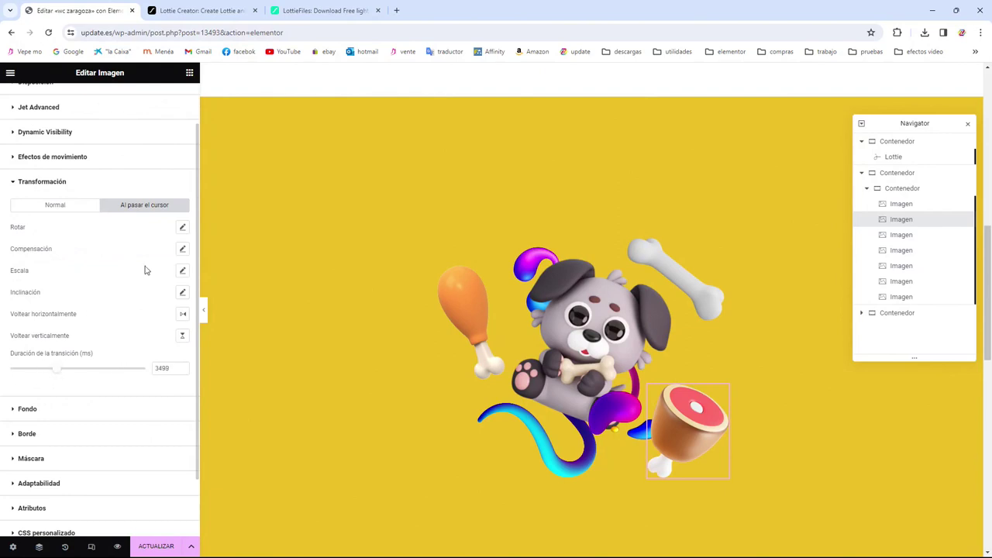
pyautogui.click(182, 272)
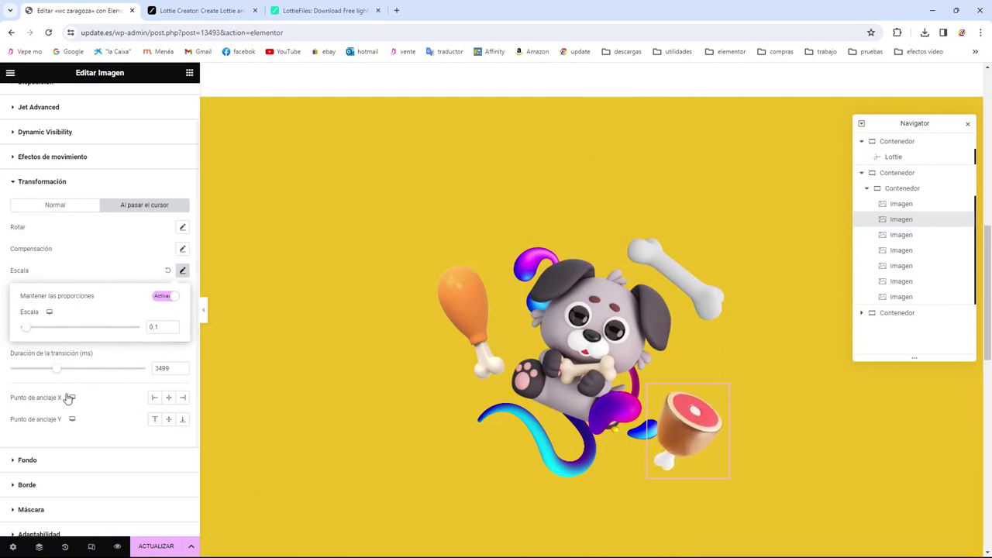
pyautogui.click(98, 270)
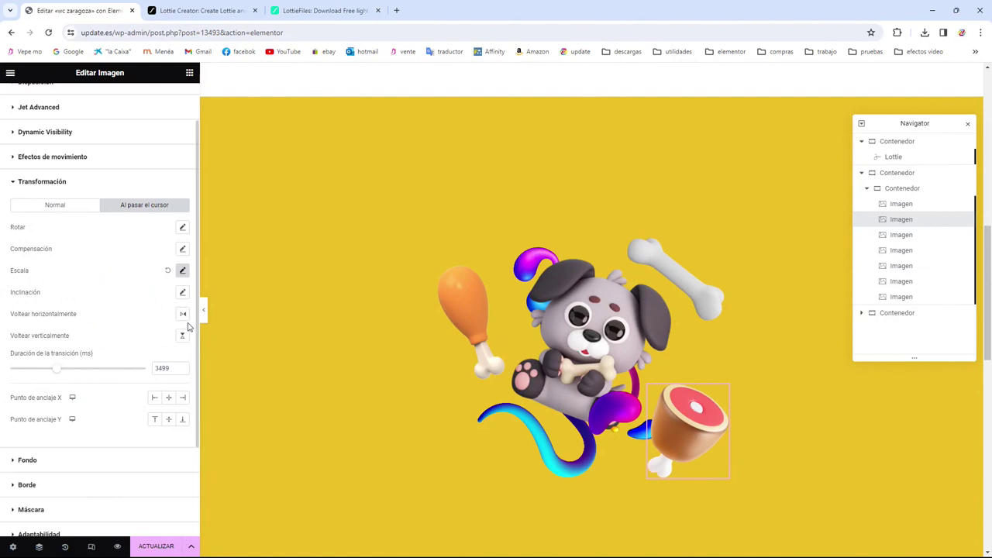
# Step: Flip the dog image horizontally in its normal-state transformation and preview it while scrolling the page
pyautogui.click(606, 295)
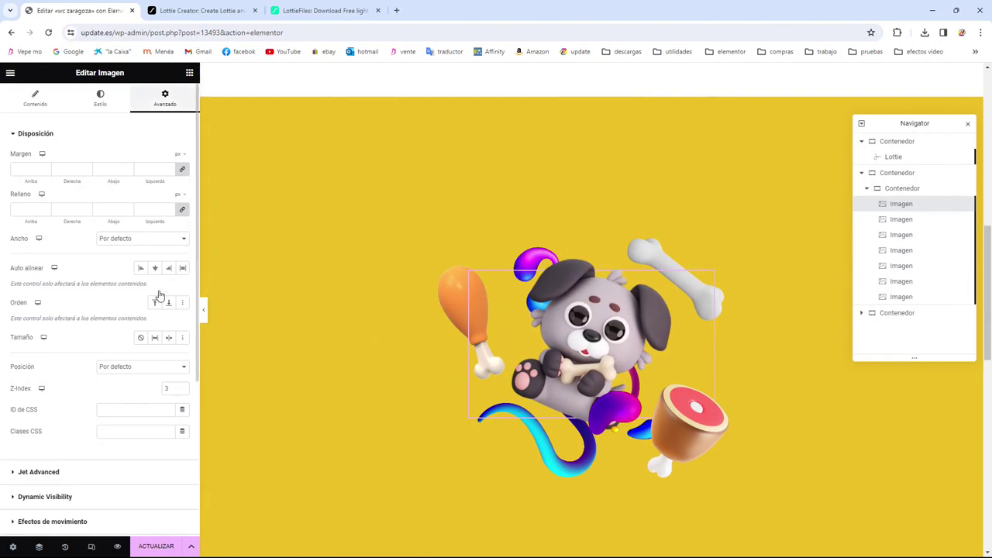
pyautogui.scroll(-3, 151, 358)
pyautogui.click(54, 413)
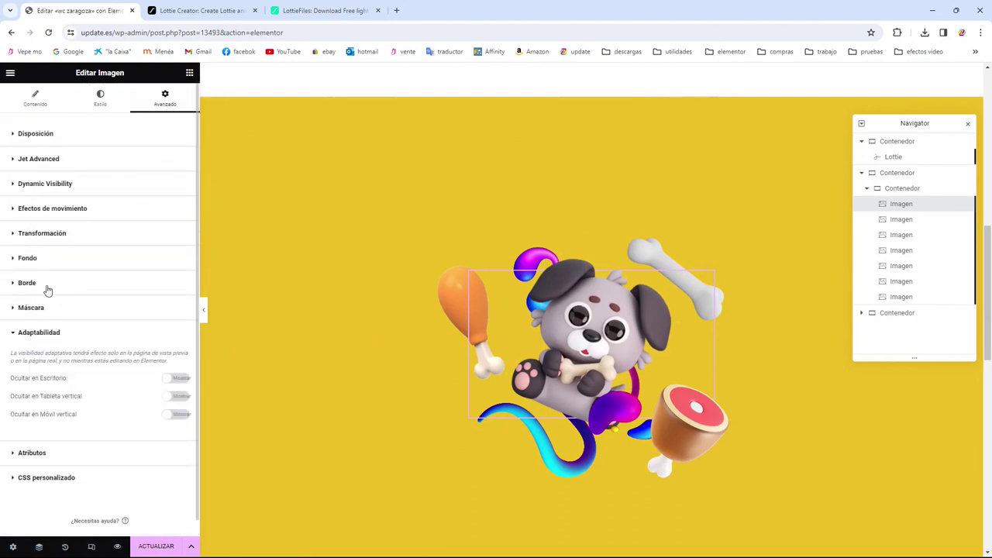
pyautogui.click(52, 234)
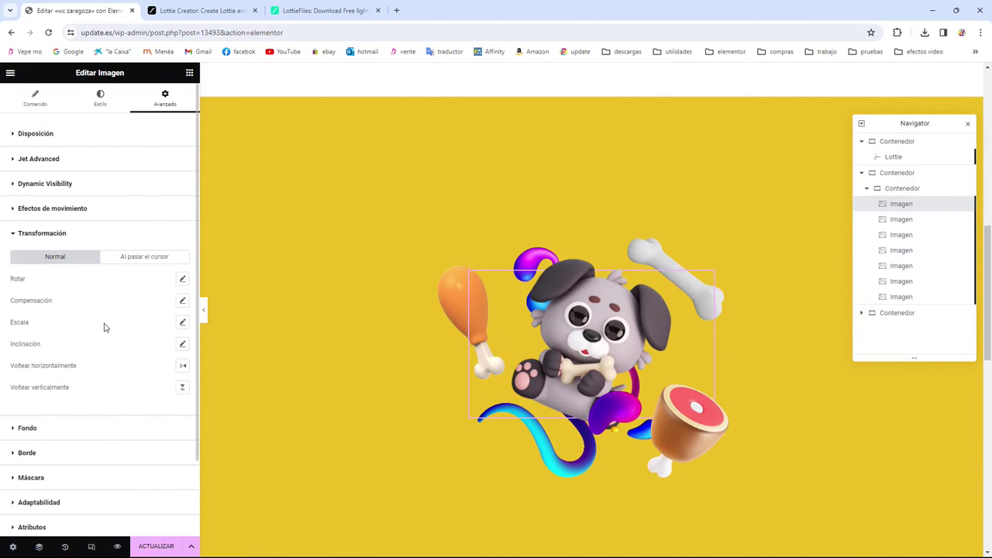
pyautogui.click(184, 369)
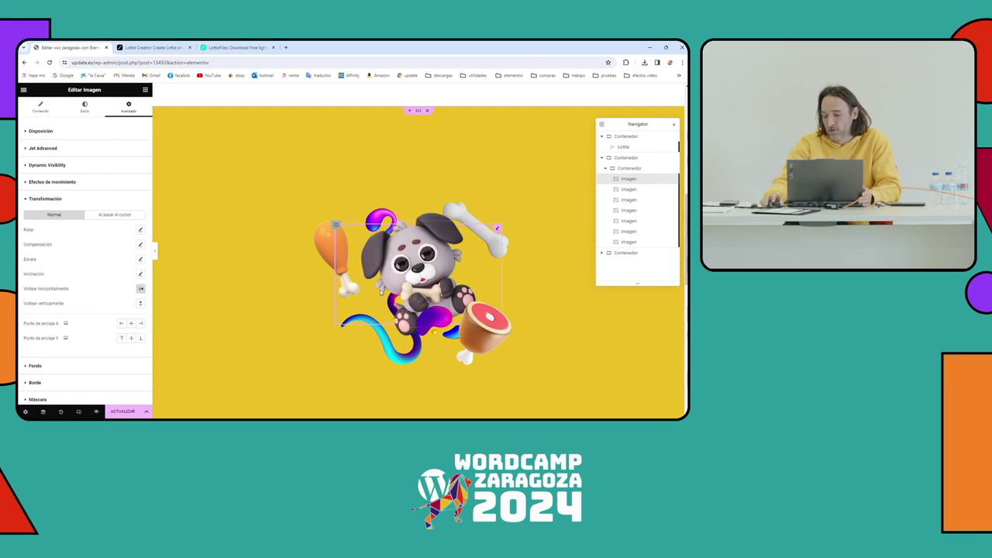
pyautogui.scroll(-2, 377, 260)
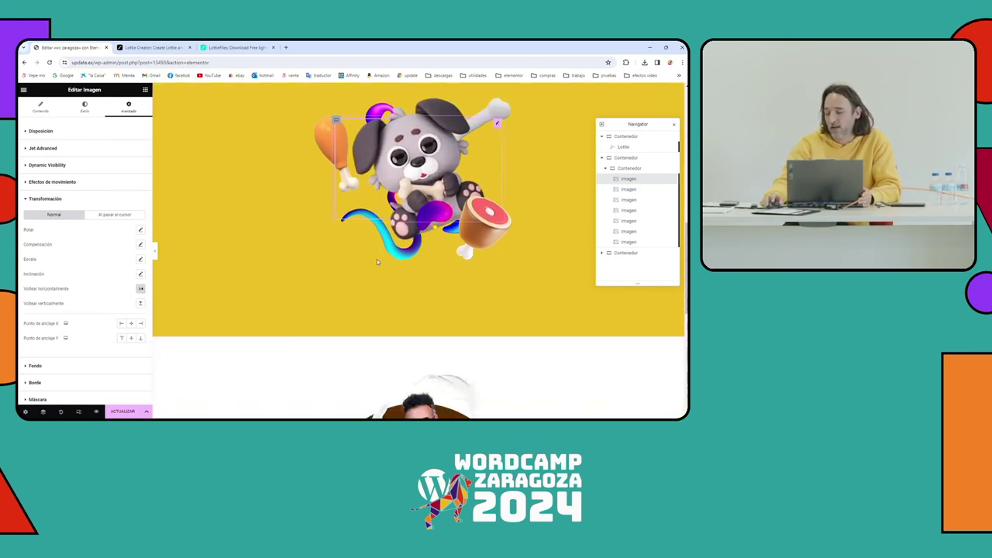
pyautogui.scroll(1, 376, 258)
pyautogui.scroll(2, 375, 259)
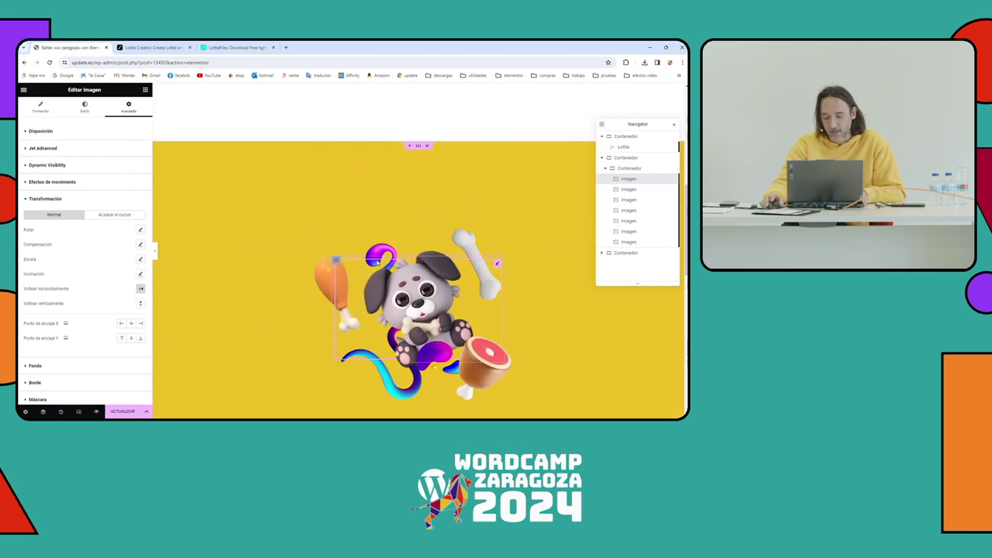
# Step: Switch to the PowerPoint presentation, advance to the responsive animation tip slide and open its linked example website
pyautogui.hotkey('alt', 'Tab')
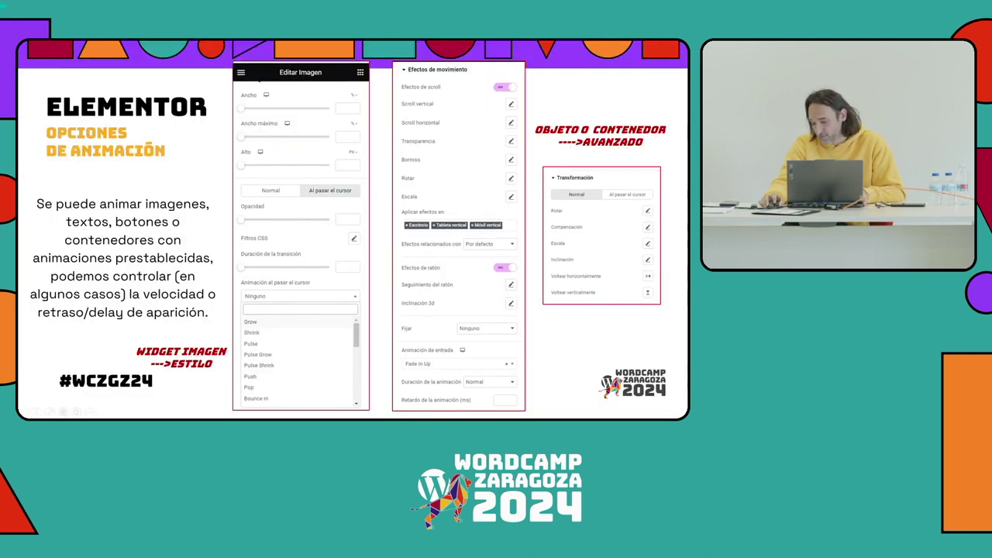
pyautogui.press('Right')
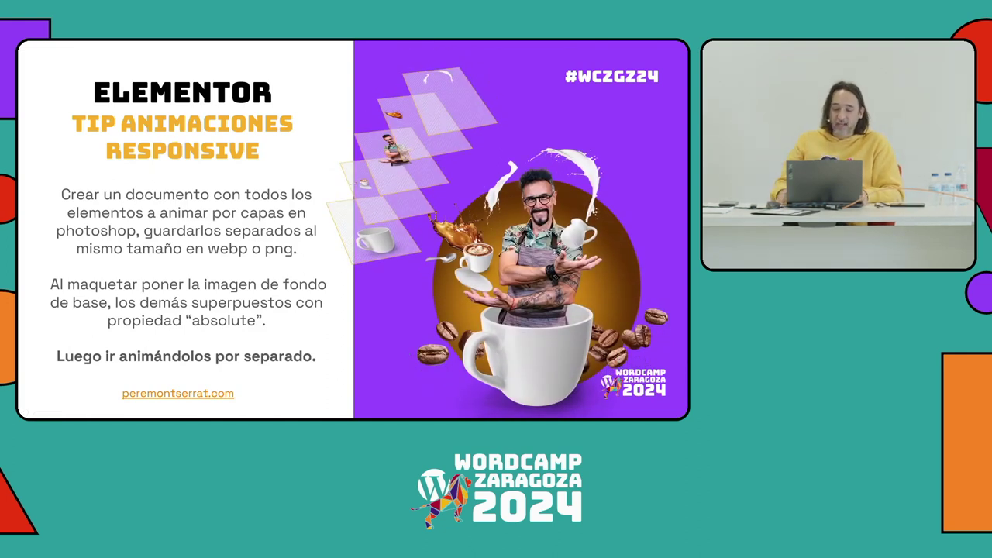
pyautogui.click(133, 396)
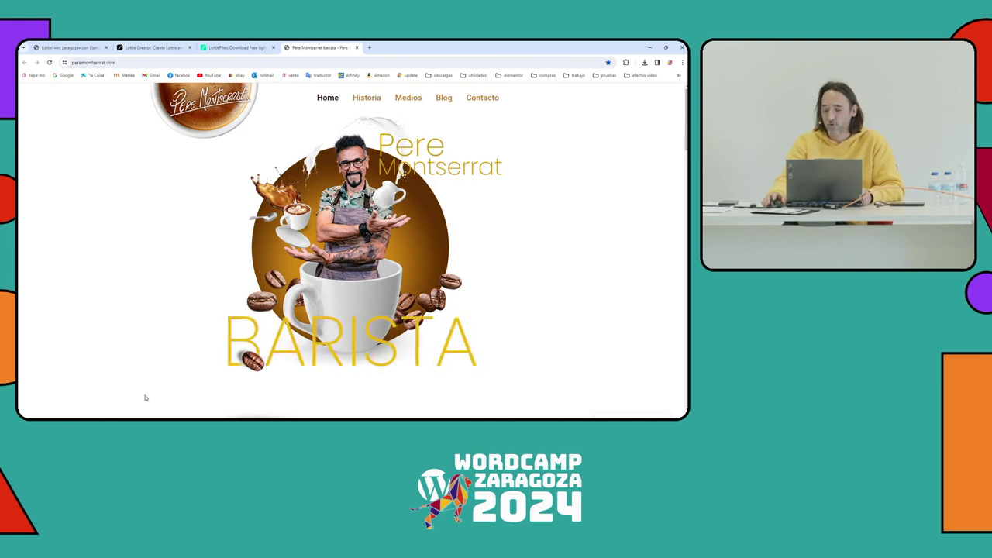
# Step: Switch to Photoshop, open the barista's layered home animation PSD from the elementos capas folder with its embedded profile, and show its layers
pyautogui.hotkey('alt', 'Tab')
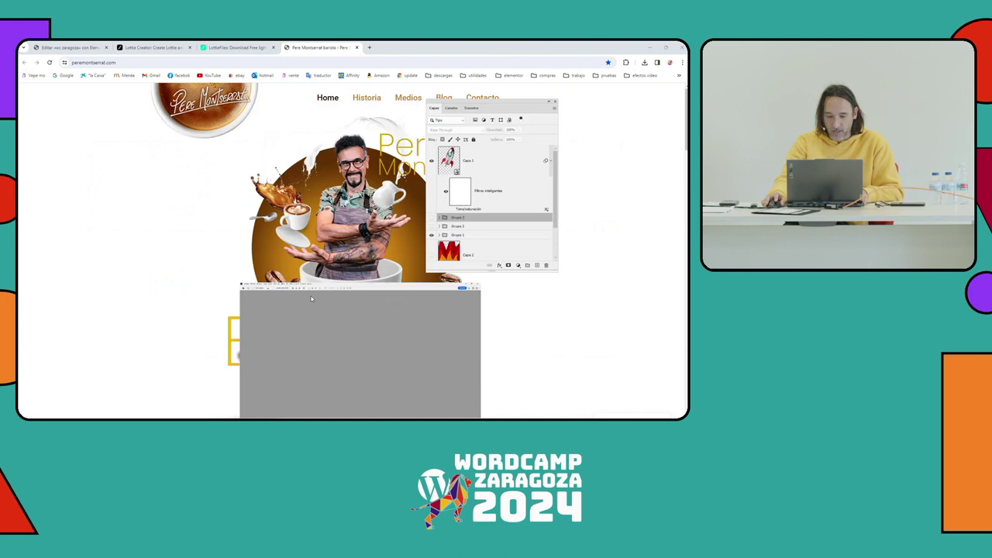
pyautogui.click(36, 44)
pyautogui.click(47, 65)
pyautogui.click(235, 60)
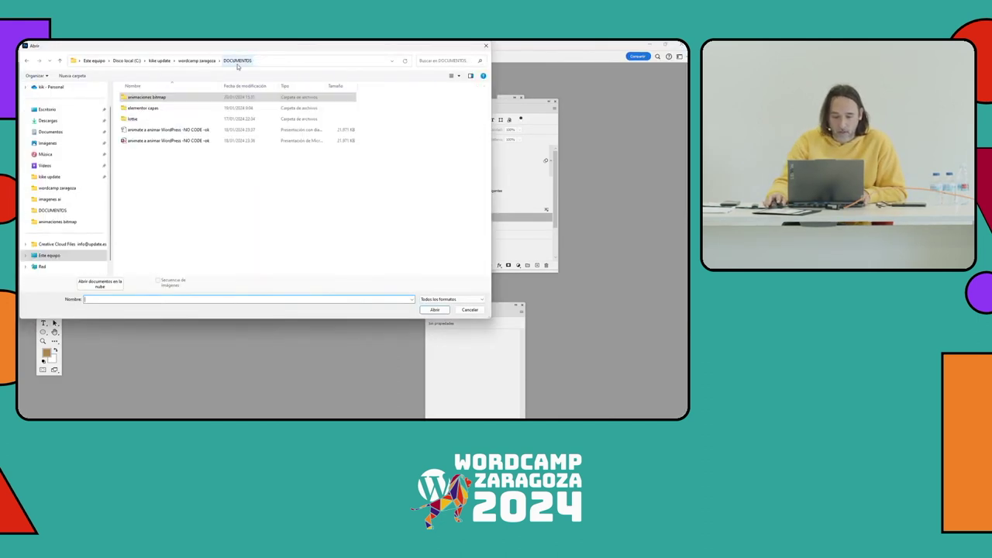
pyautogui.doubleClick(158, 108)
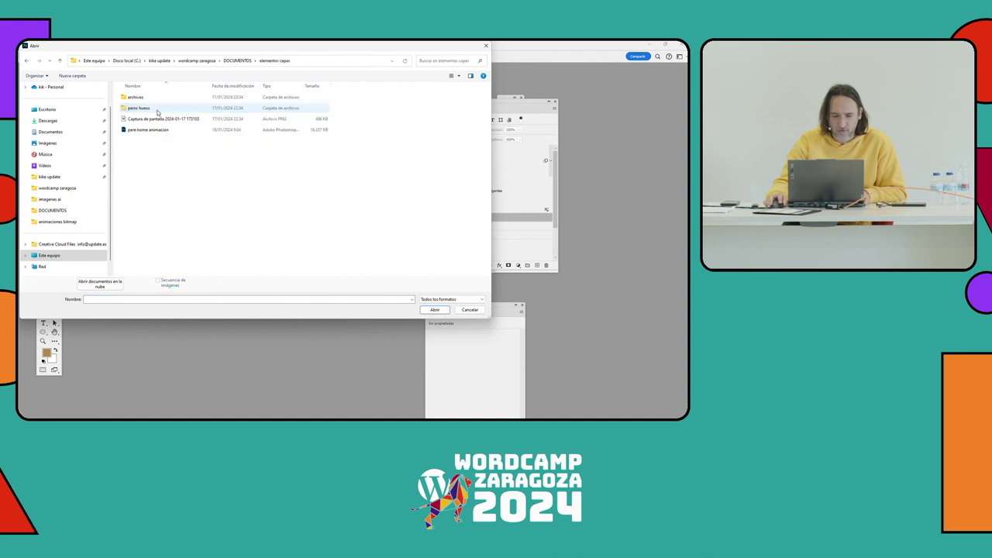
pyautogui.doubleClick(147, 128)
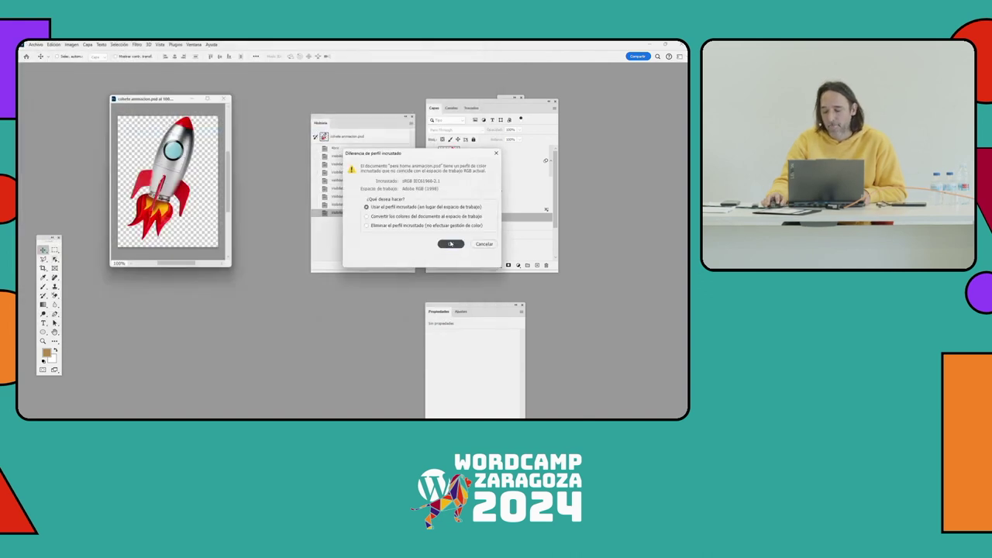
pyautogui.click(451, 243)
pyautogui.press('Tab')
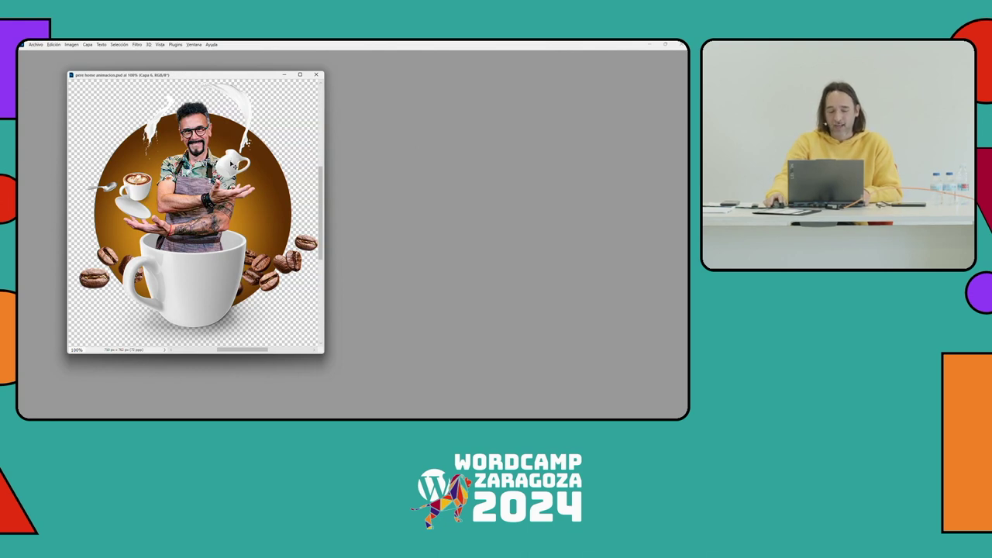
pyautogui.press('Tab')
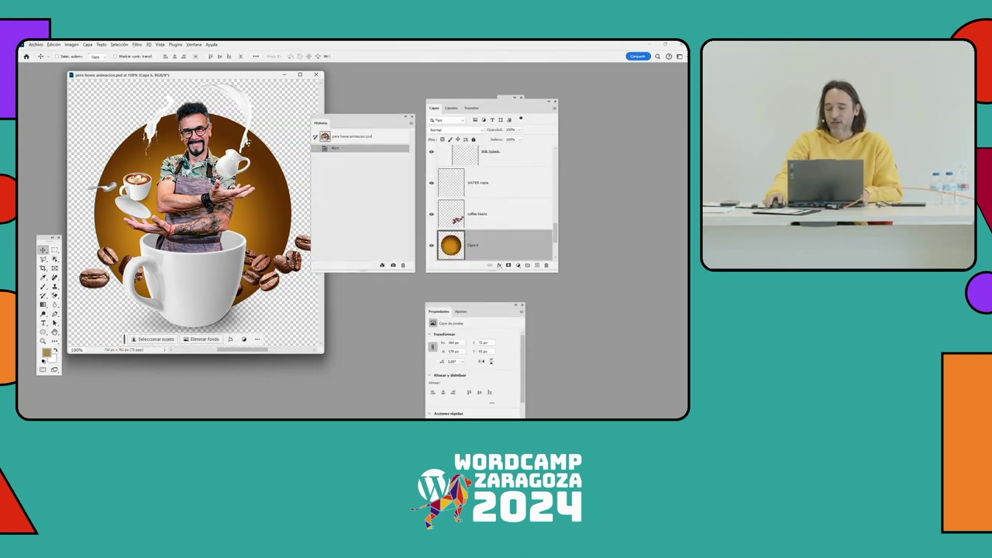
# Step: Switch to the Elementor editor in the browser and expand the barista section's nested containers to list their image elements
pyautogui.hotkey('alt', 'Tab')
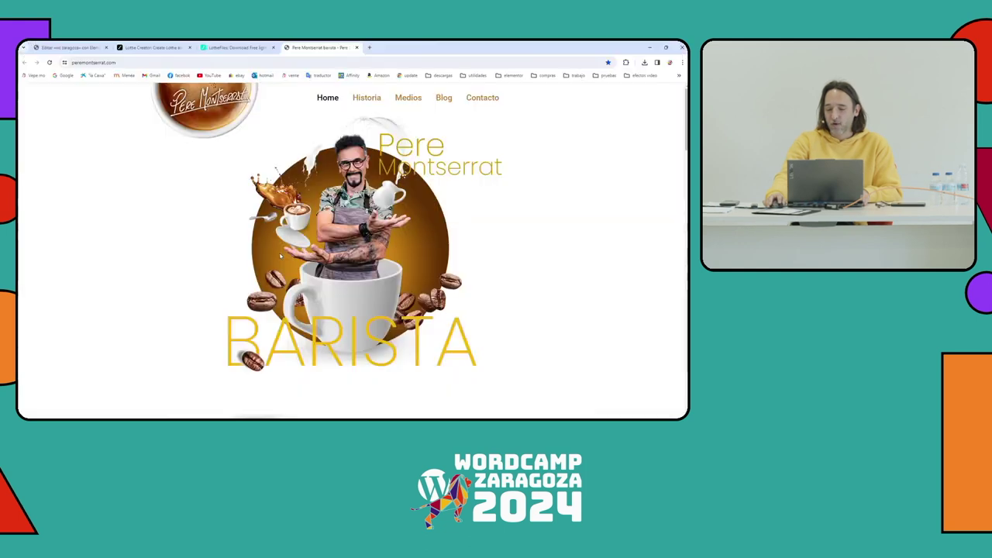
pyautogui.click(70, 48)
pyautogui.scroll(-4, 451, 326)
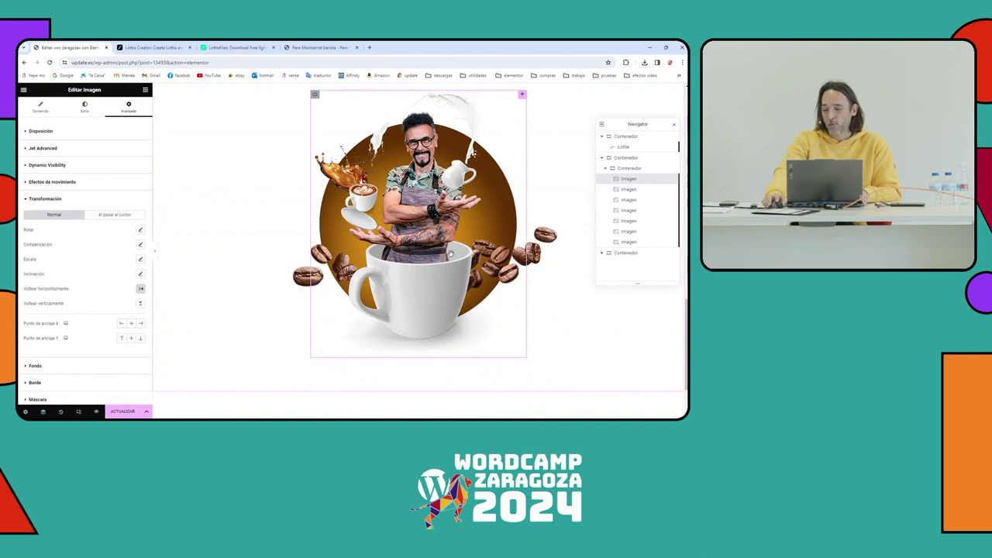
pyautogui.click(629, 241)
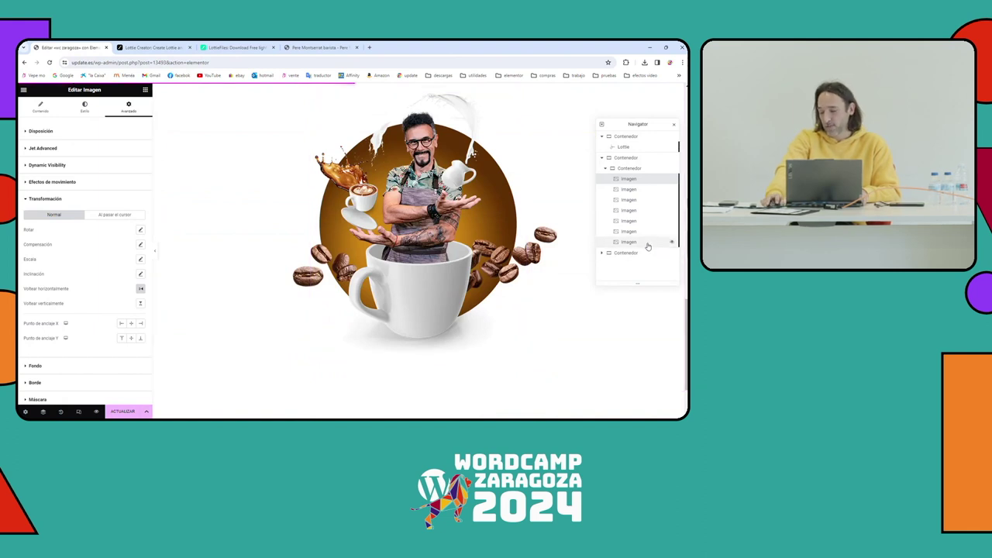
pyautogui.click(628, 168)
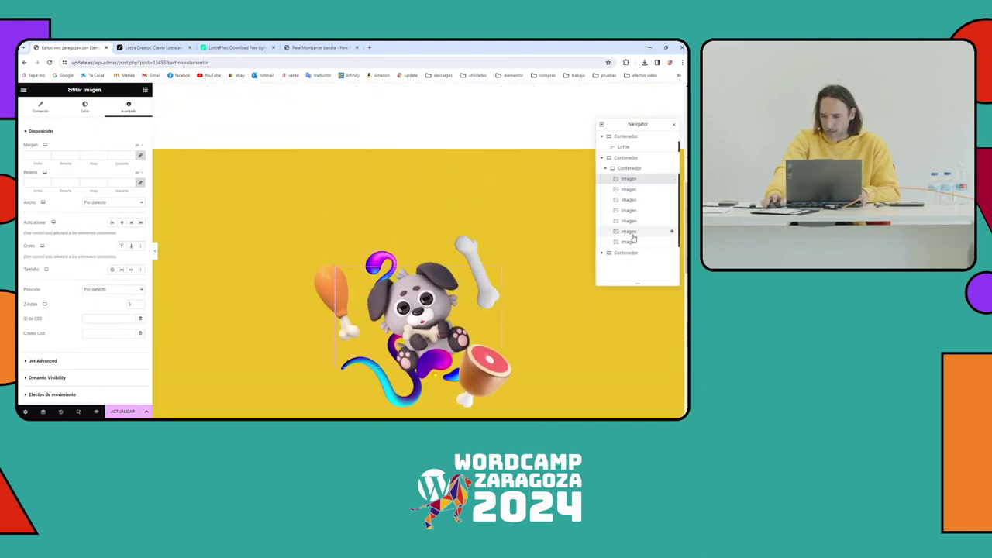
pyautogui.click(603, 254)
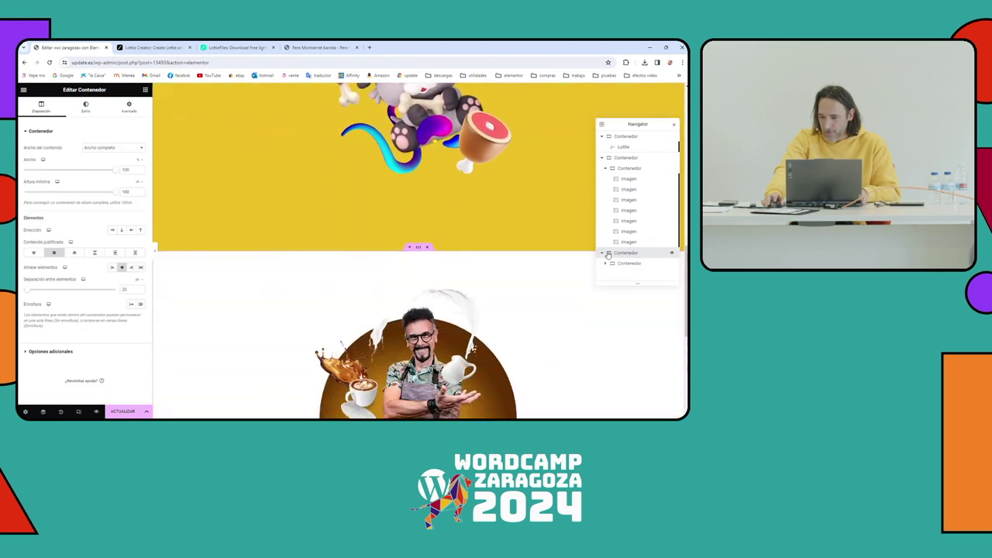
pyautogui.click(618, 265)
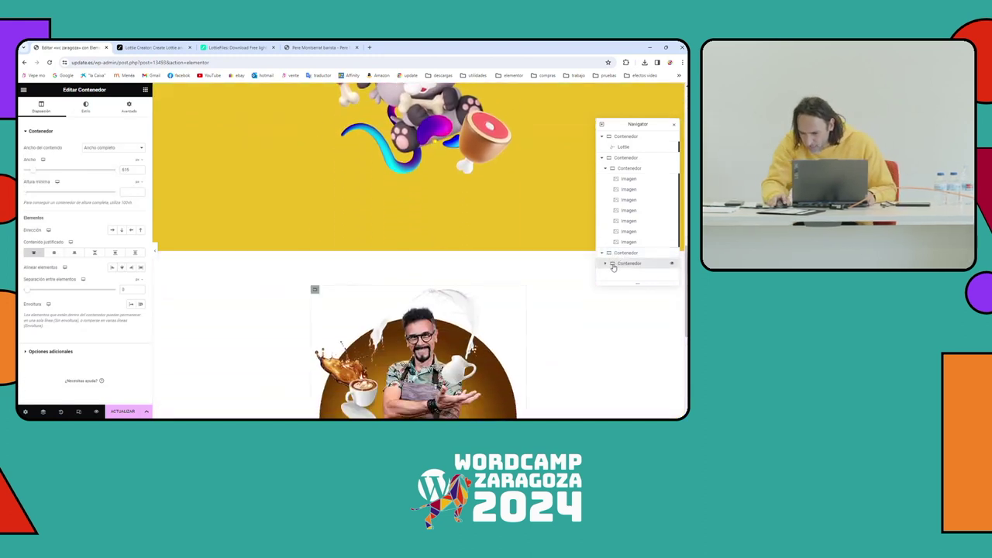
pyautogui.click(606, 264)
pyautogui.scroll(-2, 629, 232)
# Step: Inspect the barista composition's separate images, including the coffee beans, the taza and the círculo
pyautogui.click(628, 214)
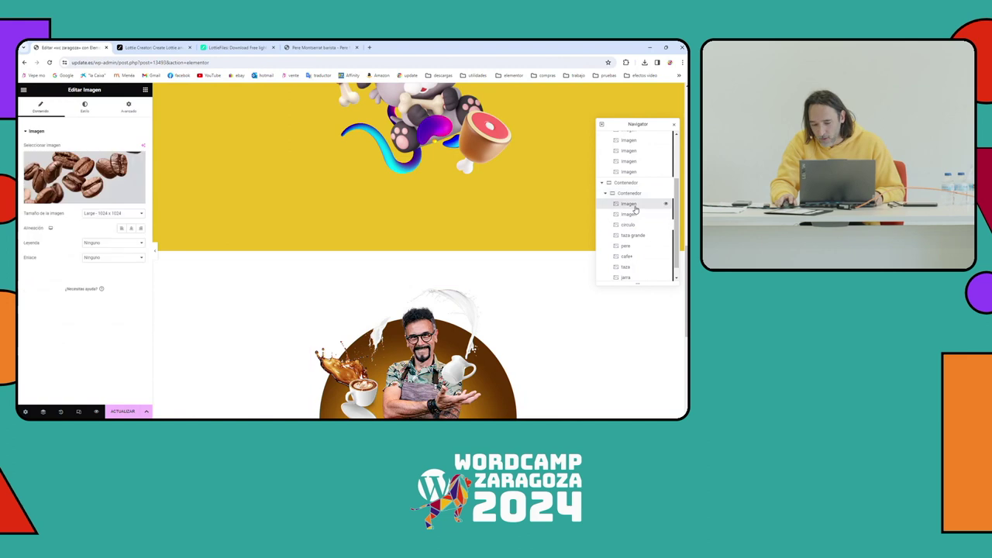
pyautogui.click(629, 267)
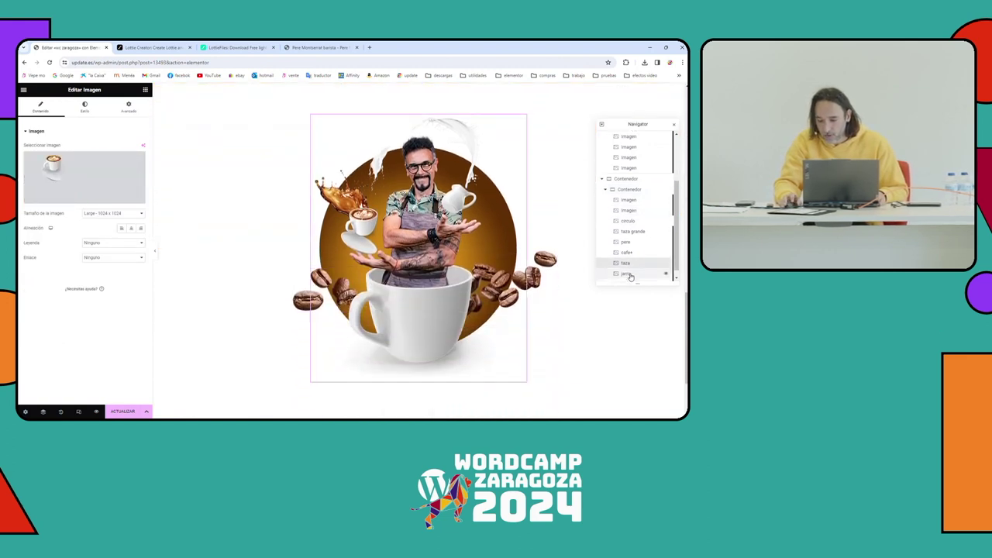
pyautogui.scroll(-1, 632, 272)
pyautogui.click(638, 215)
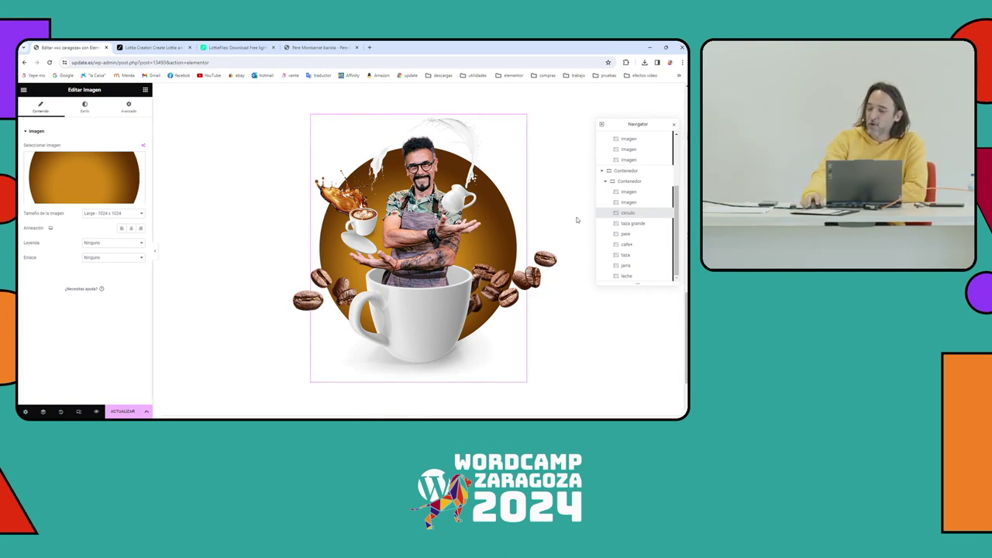
pyautogui.click(643, 204)
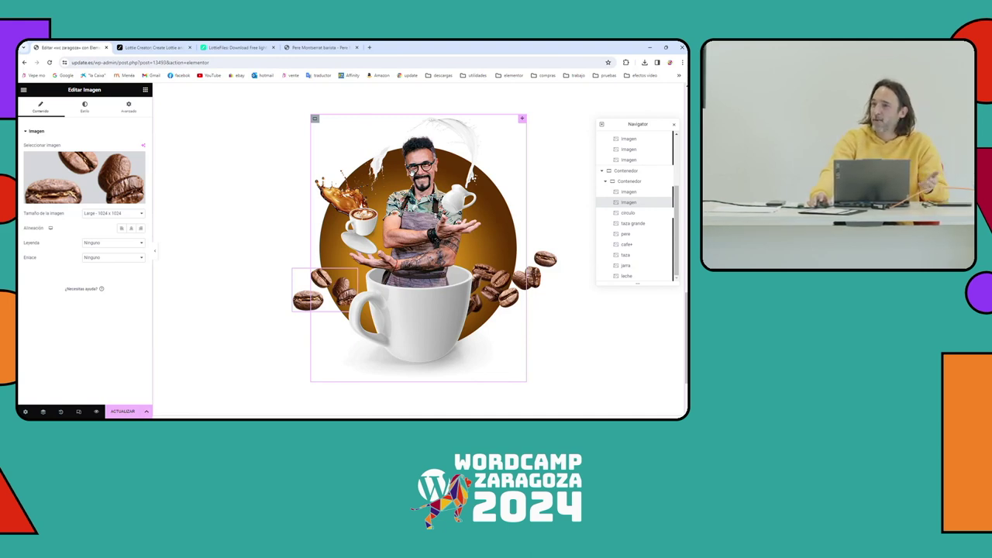
# Step: Show the motion effects settings of the leche image, including its entrance animation and delay
pyautogui.click(626, 276)
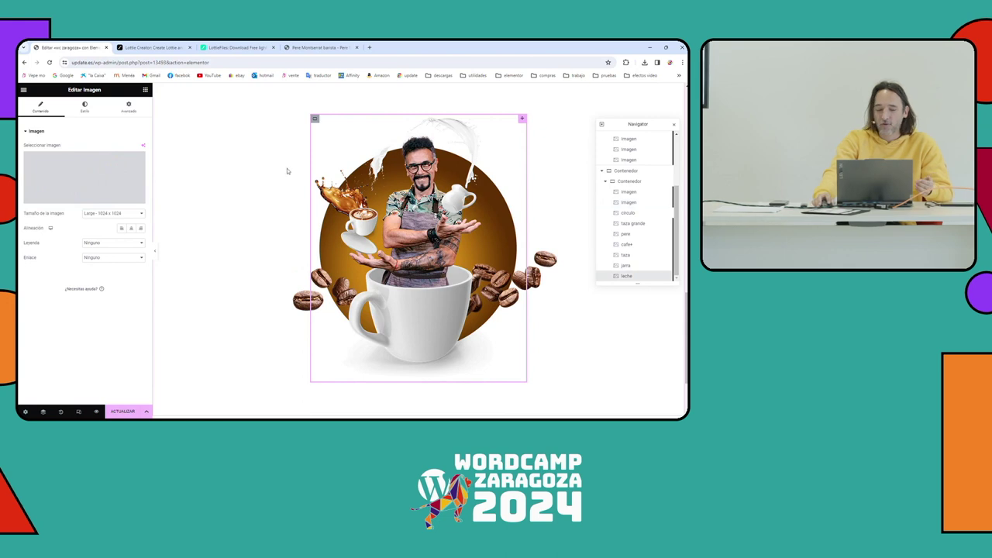
pyautogui.click(129, 106)
pyautogui.scroll(-5, 132, 222)
pyautogui.scroll(-3, 133, 221)
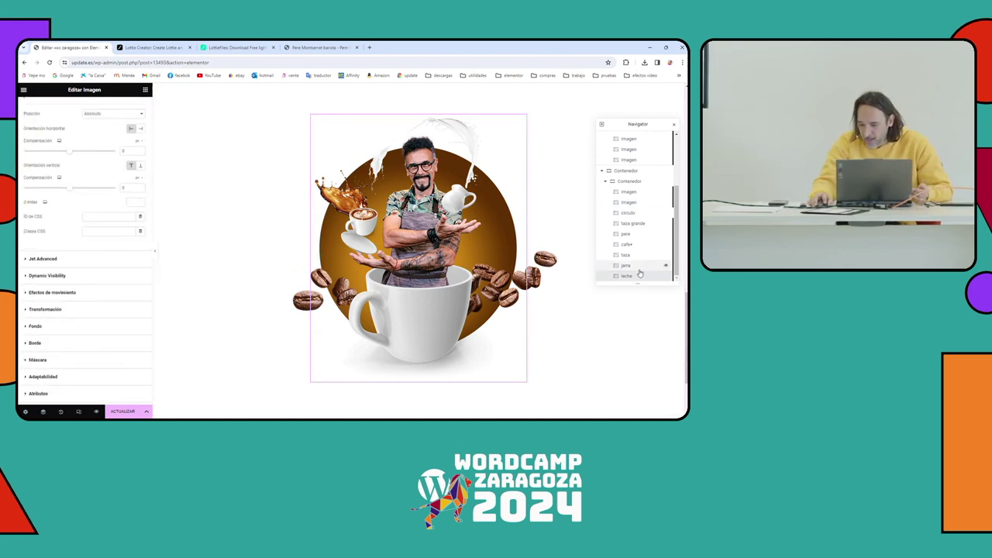
pyautogui.scroll(-2, 101, 194)
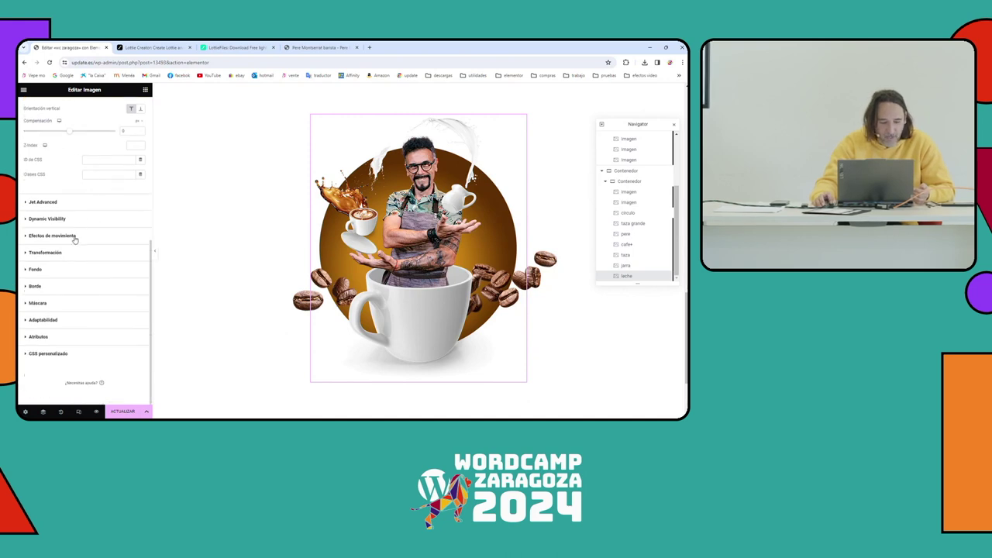
pyautogui.click(74, 239)
pyautogui.scroll(-1, 99, 238)
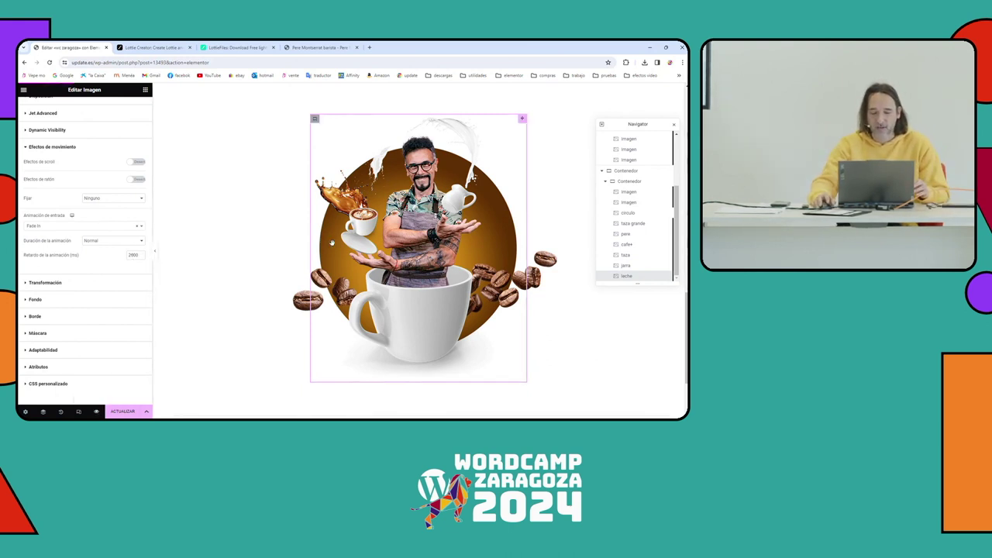
# Step: Preview the page in a new browser tab and watch the barista section's entrance animation
pyautogui.hotkey('ctrl', 'shift', 'p')
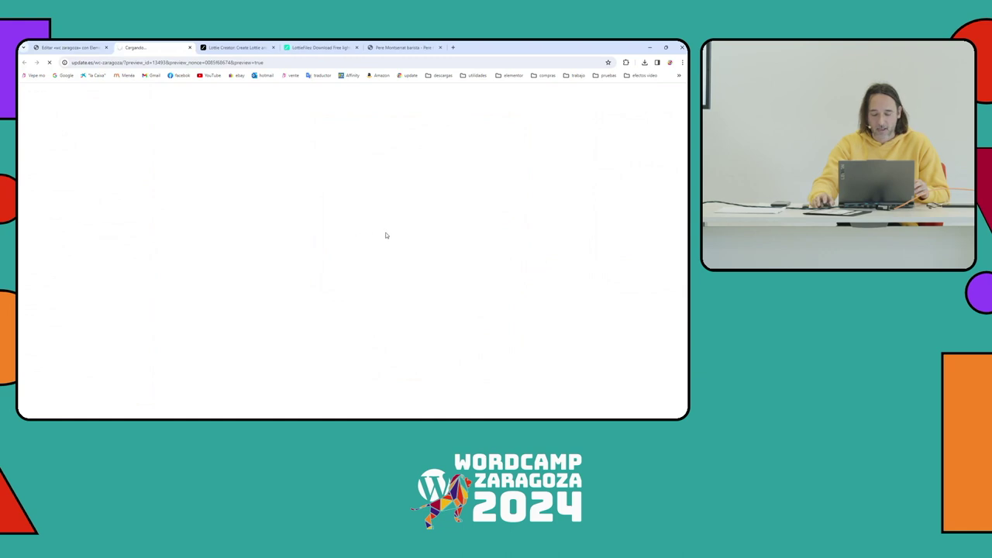
pyautogui.scroll(-5, 387, 232)
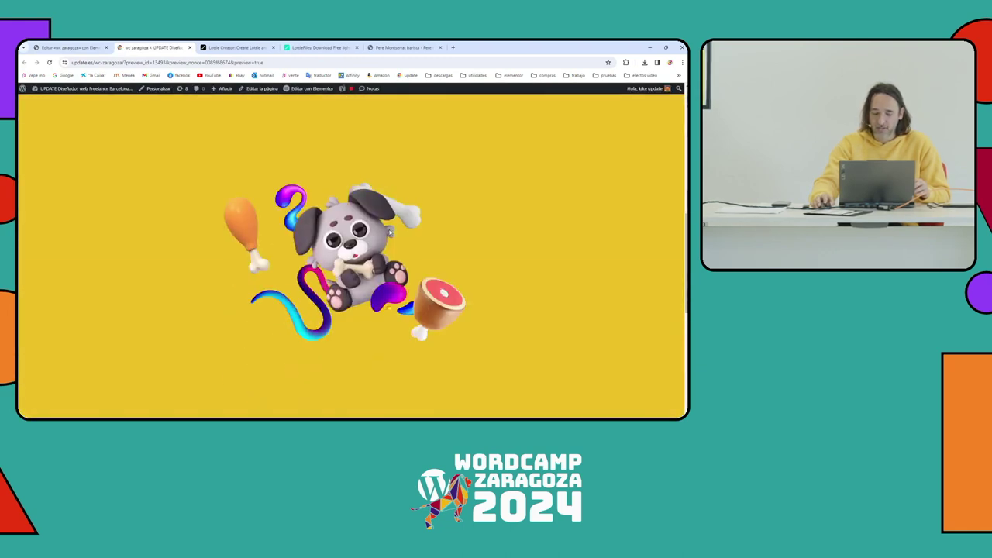
pyautogui.scroll(-5, 389, 229)
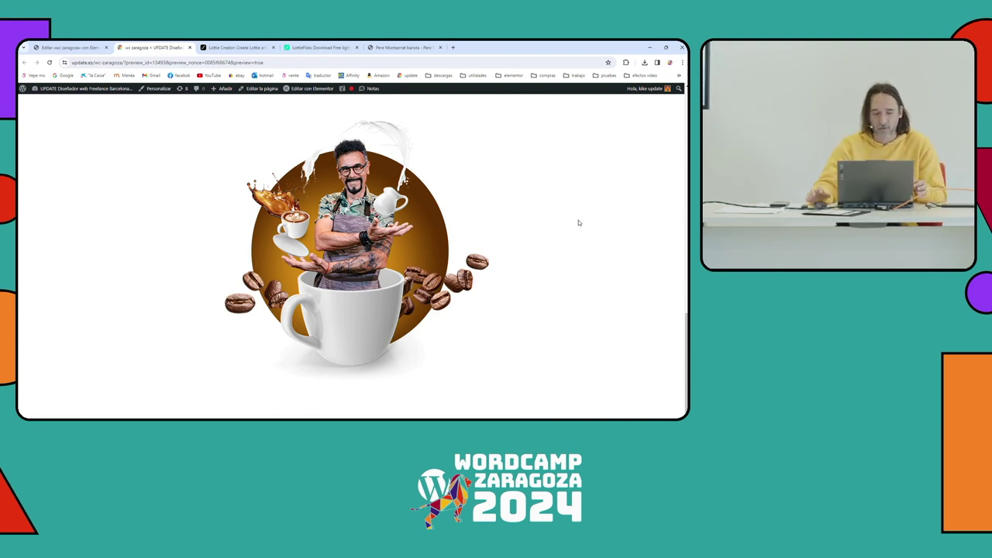
# Step: Return to the Elementor editor, inspect the café and taza images, and show the advanced position settings of the beans beside the cup's right
pyautogui.click(69, 48)
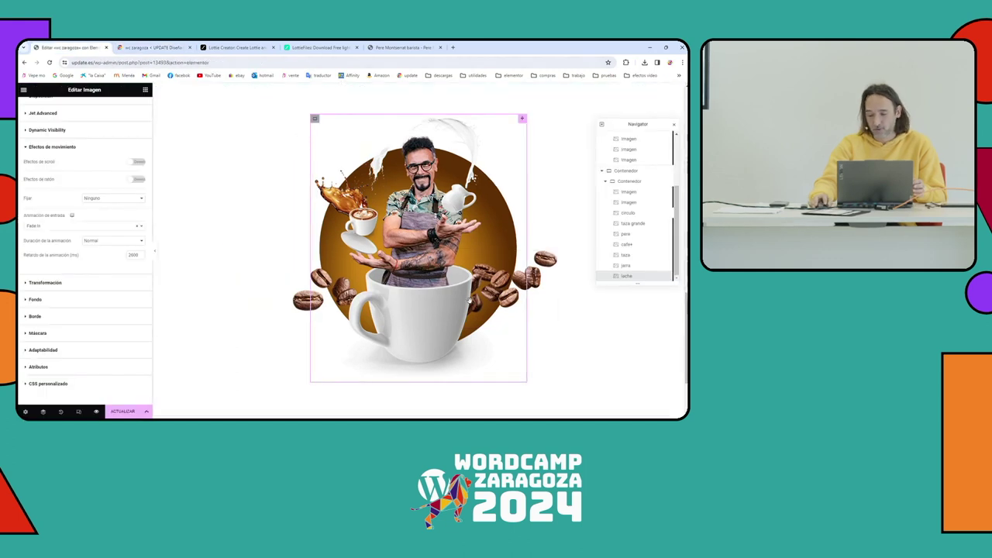
pyautogui.click(629, 245)
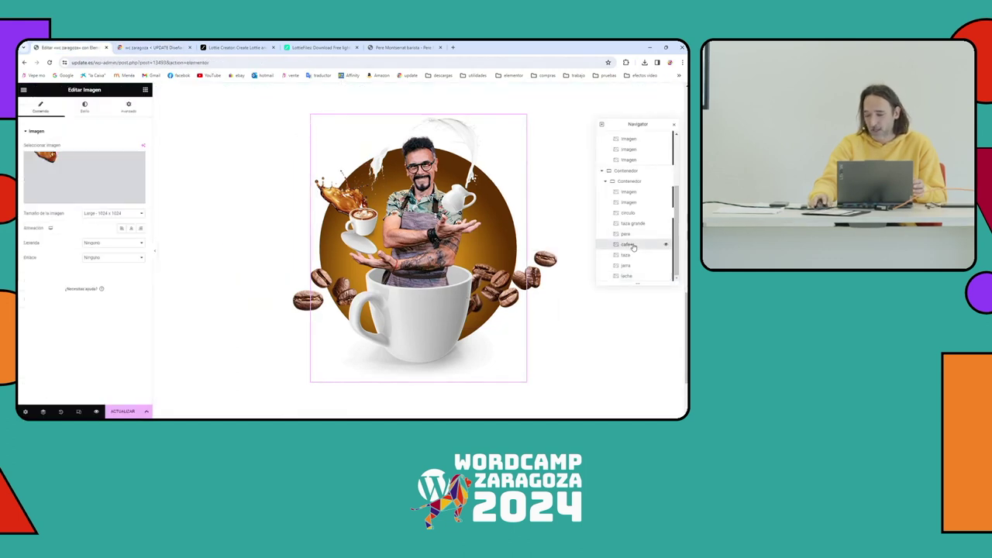
pyautogui.click(627, 255)
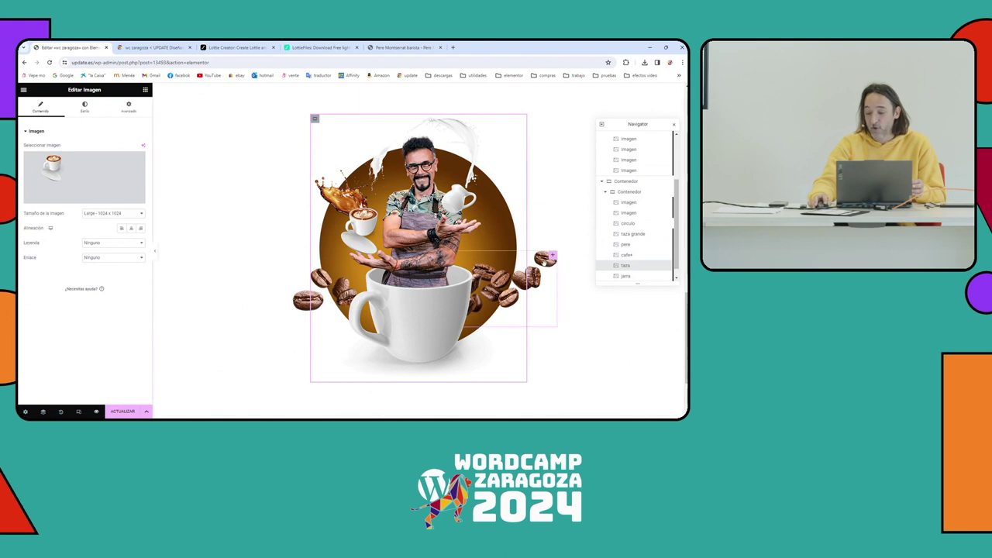
pyautogui.click(628, 201)
pyautogui.click(126, 107)
pyautogui.click(85, 108)
pyautogui.click(126, 107)
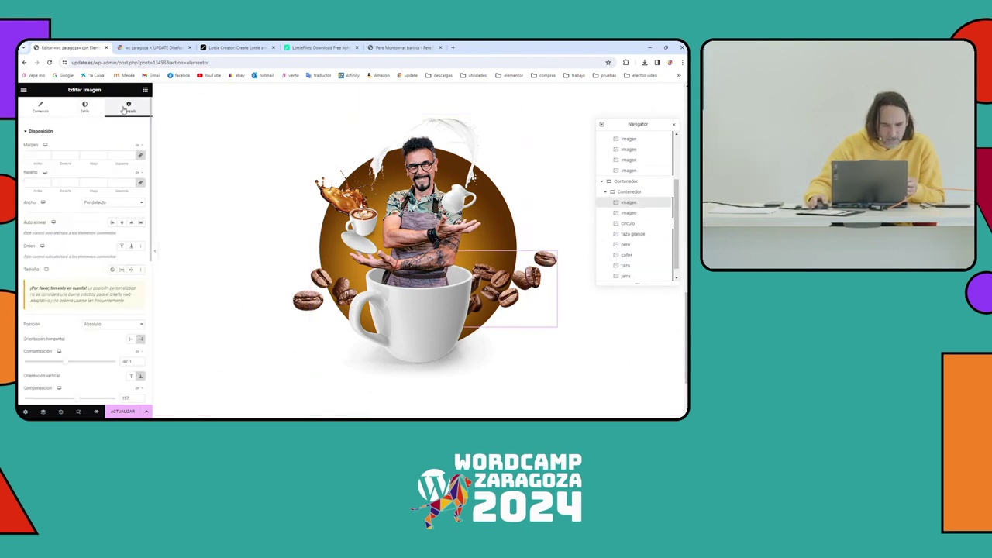
# Step: Check the tablet view, switch to the mobile view and clear the mobile width of the coffee beans beside the cup's right
pyautogui.click(85, 108)
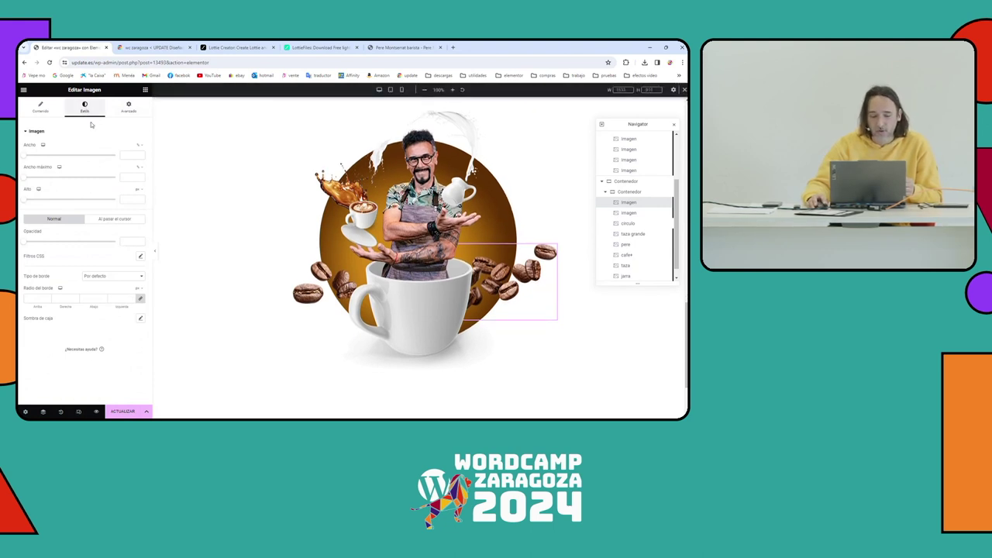
pyautogui.click(42, 107)
pyautogui.click(78, 107)
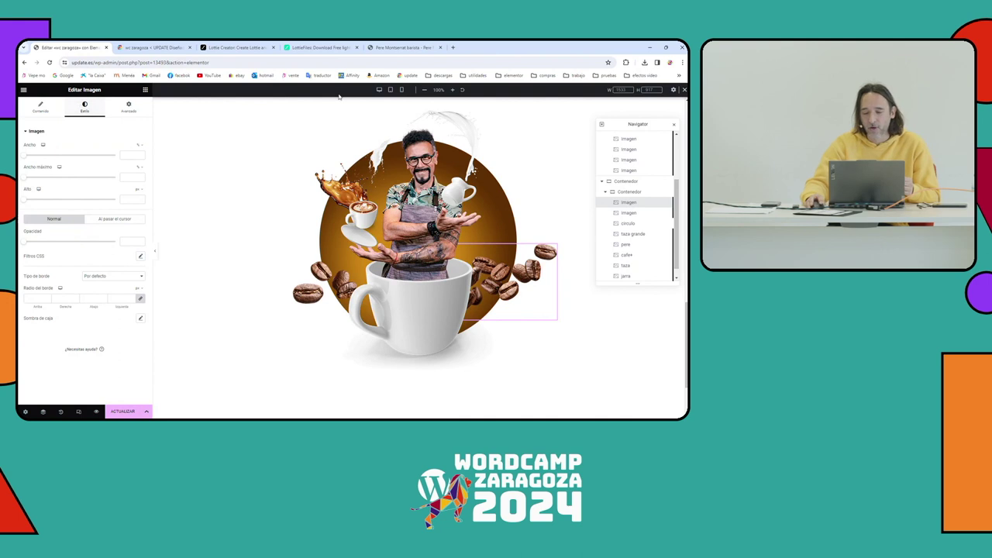
pyautogui.click(391, 91)
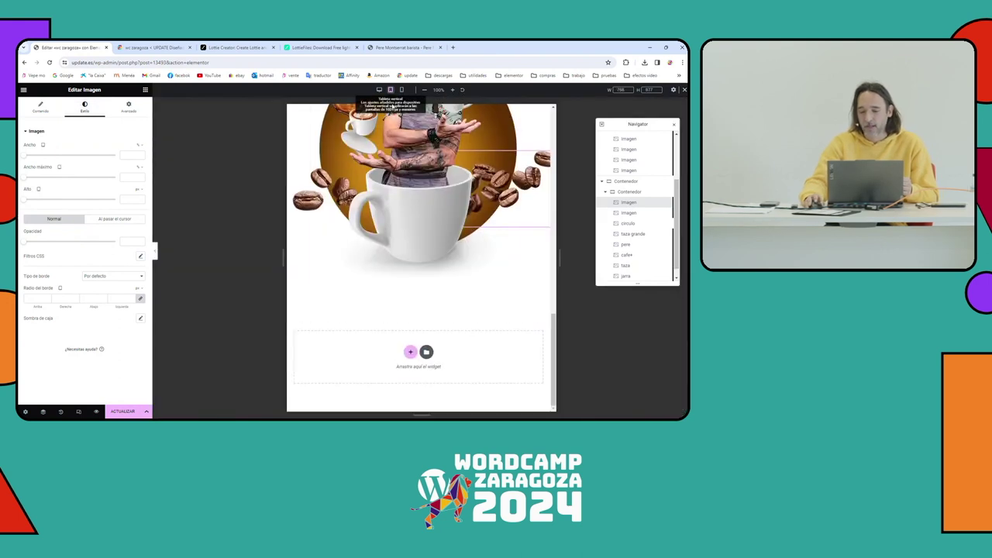
pyautogui.click(402, 89)
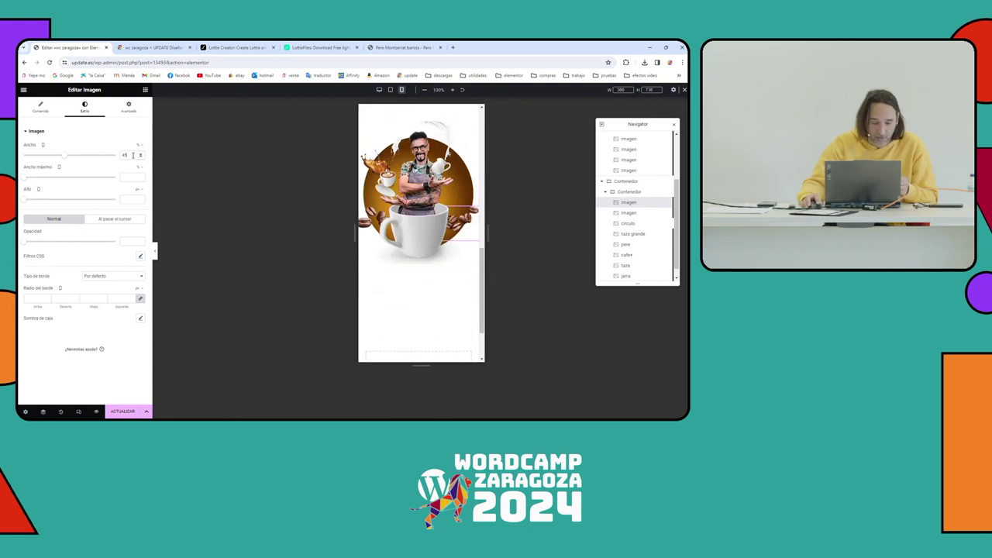
pyautogui.press('BackSpace')
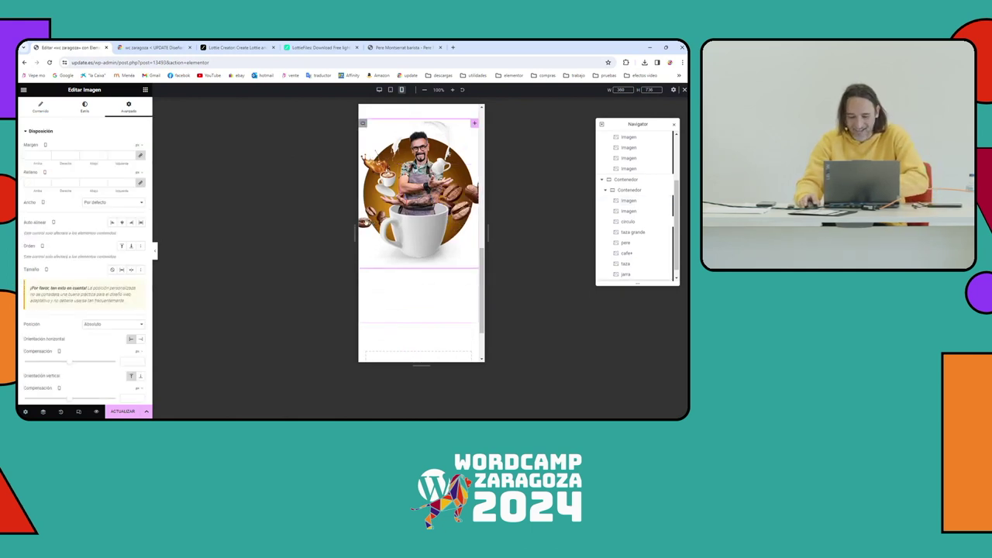
# Step: Inspect the leche, jarra, taza grande and café+ images of the barista composition one after another
pyautogui.scroll(-1, 634, 256)
pyautogui.click(626, 266)
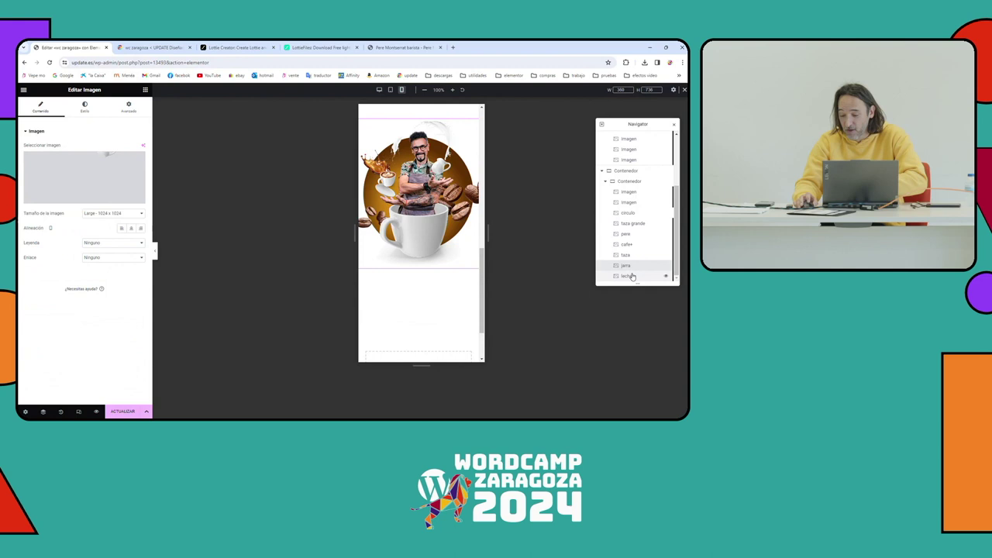
pyautogui.click(632, 267)
pyautogui.click(632, 267)
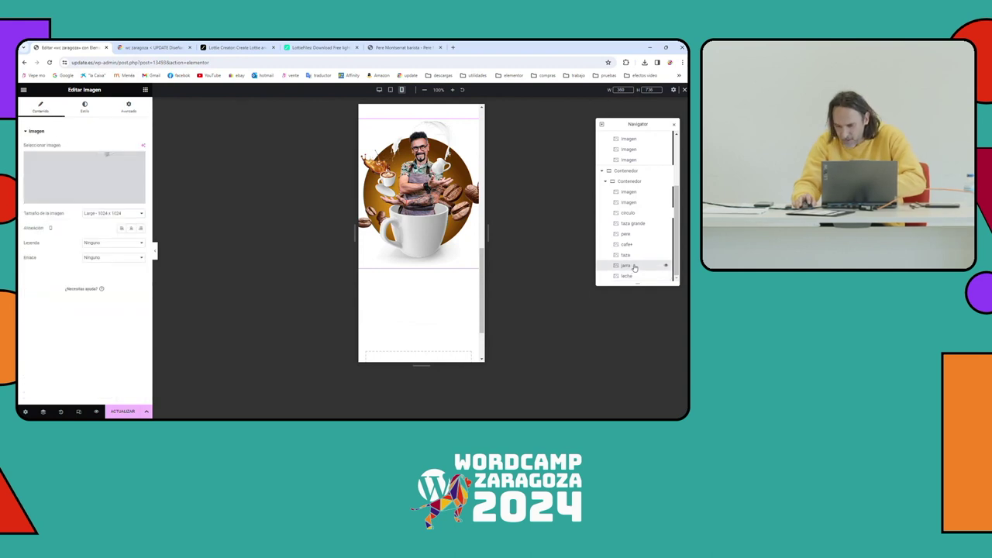
pyautogui.click(631, 224)
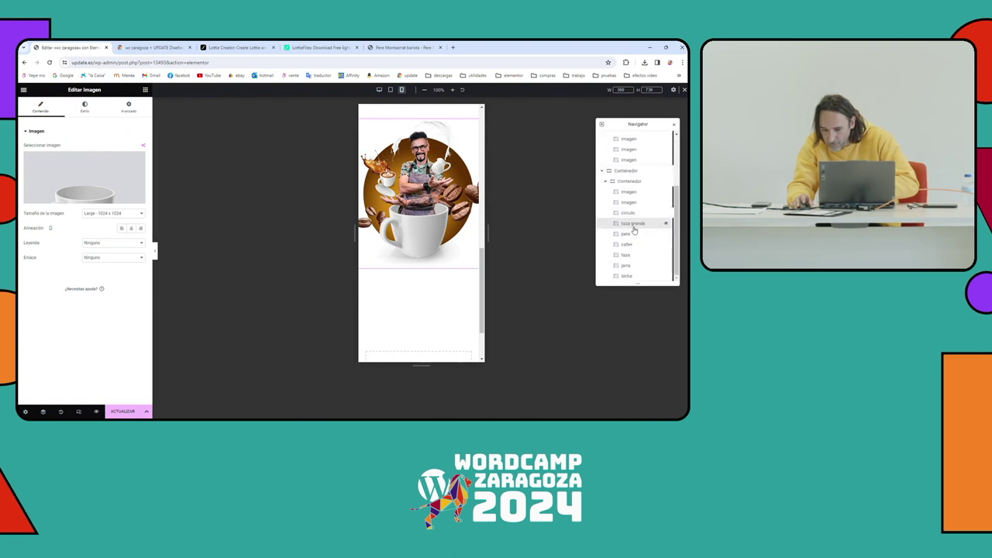
pyautogui.click(637, 255)
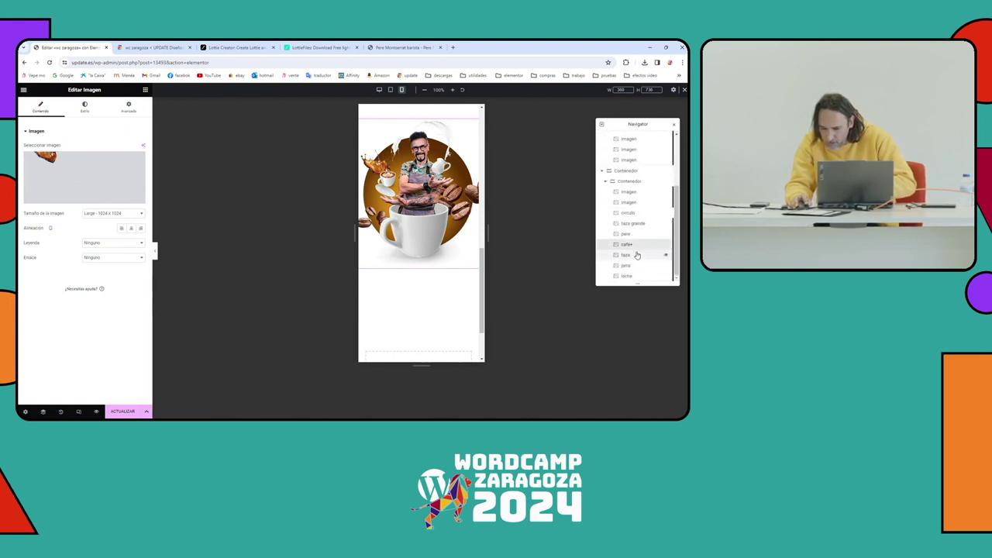
# Step: Select the coffee beans image beside the cup's handle and clear its mobile width
pyautogui.click(639, 223)
pyautogui.click(637, 213)
pyautogui.click(637, 202)
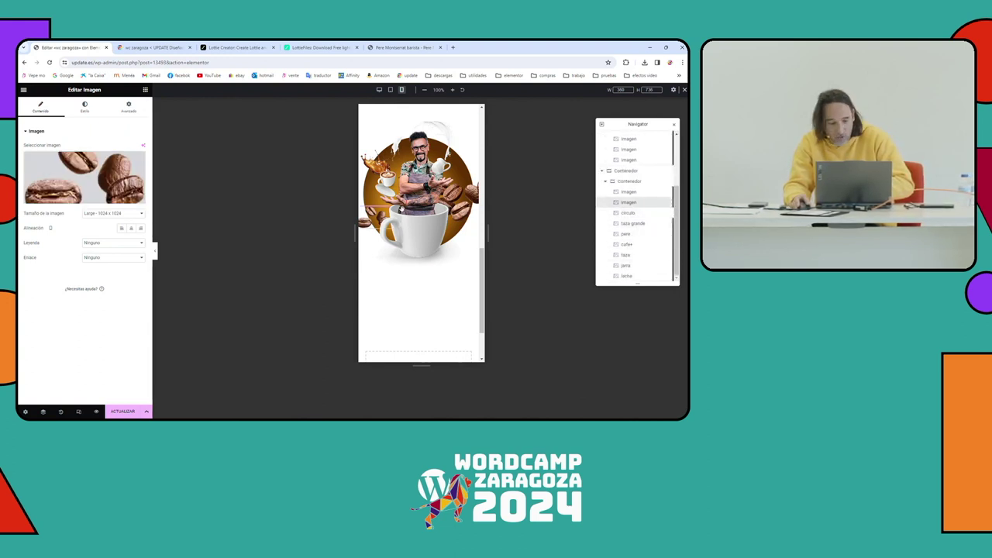
pyautogui.click(85, 107)
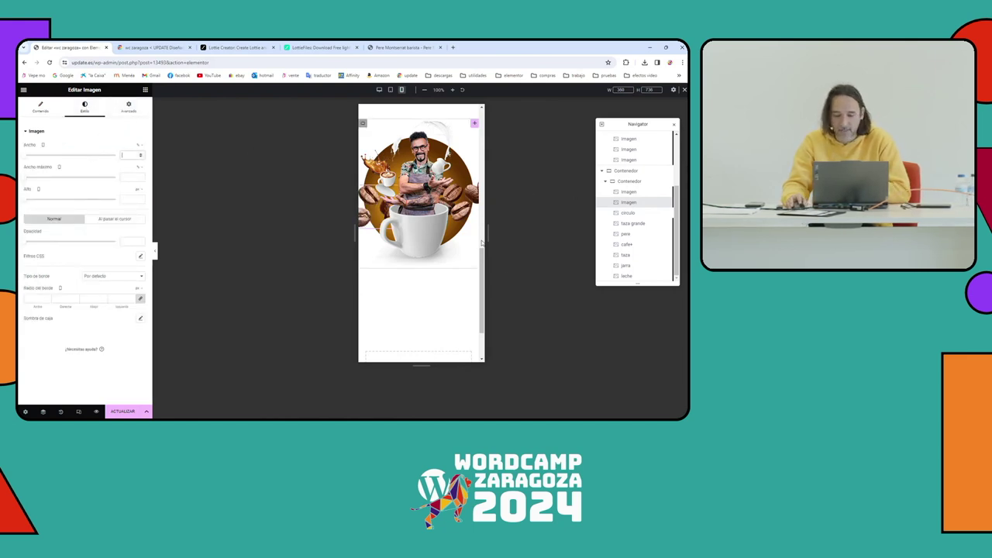
# Step: Compare the barista section in the tablet and desktop views, then return to the mobile view
pyautogui.click(392, 90)
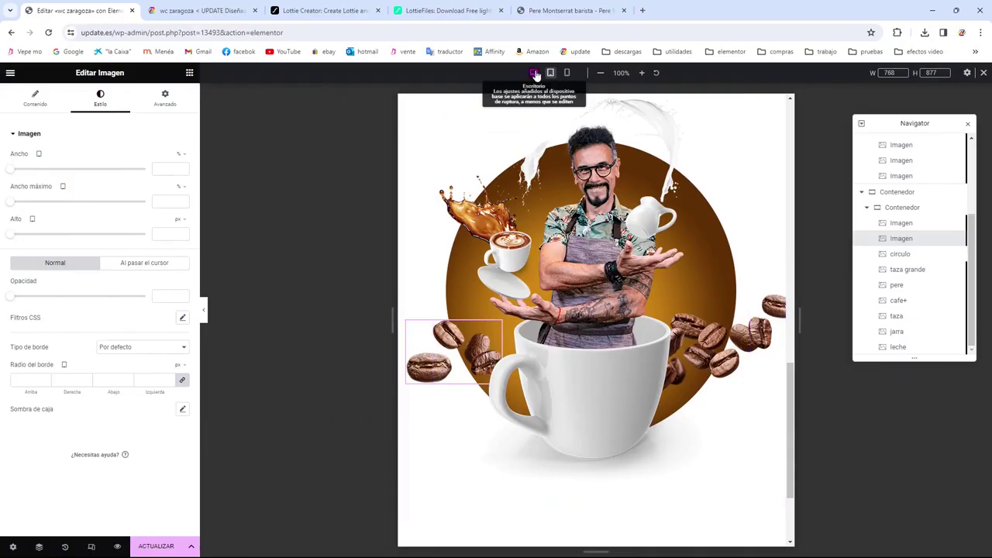
pyautogui.click(534, 72)
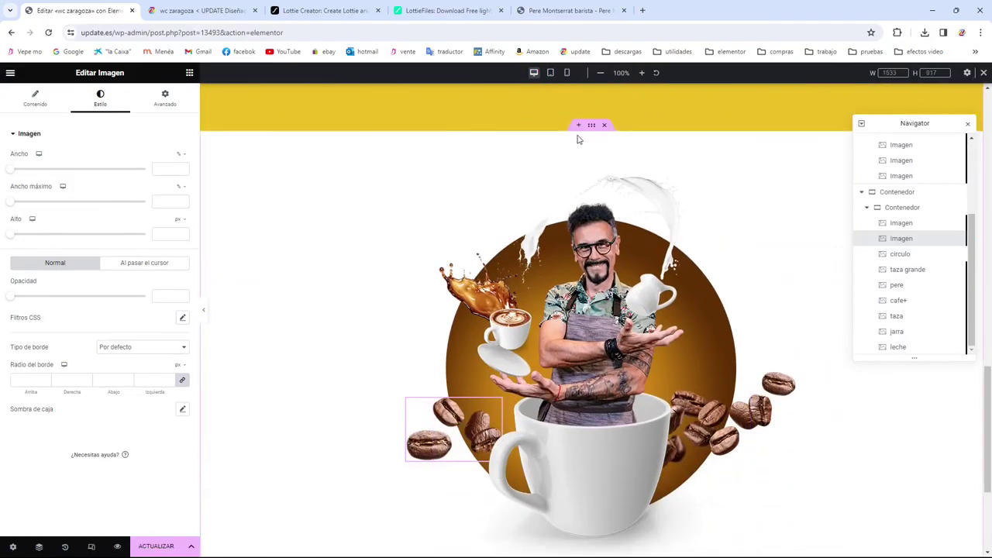
pyautogui.click(550, 72)
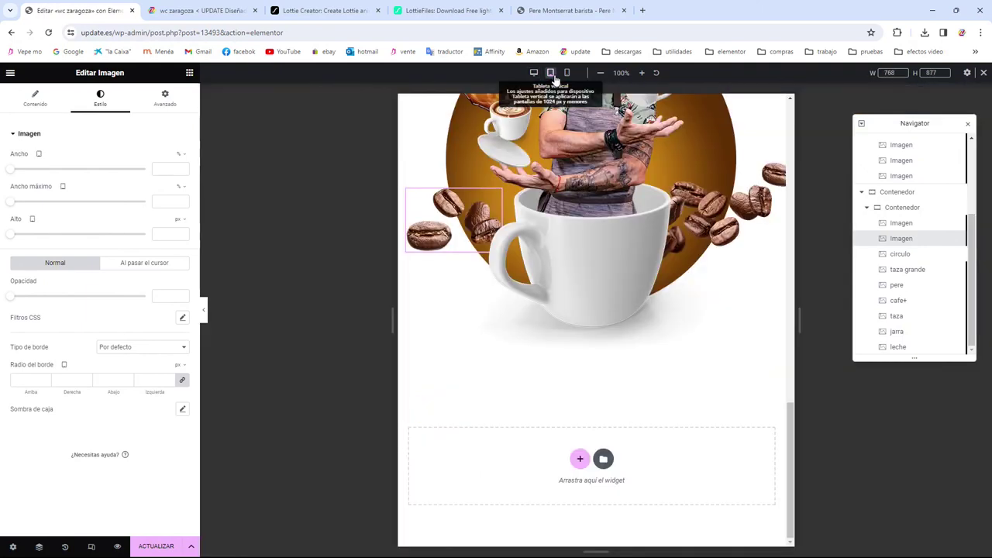
pyautogui.click(566, 72)
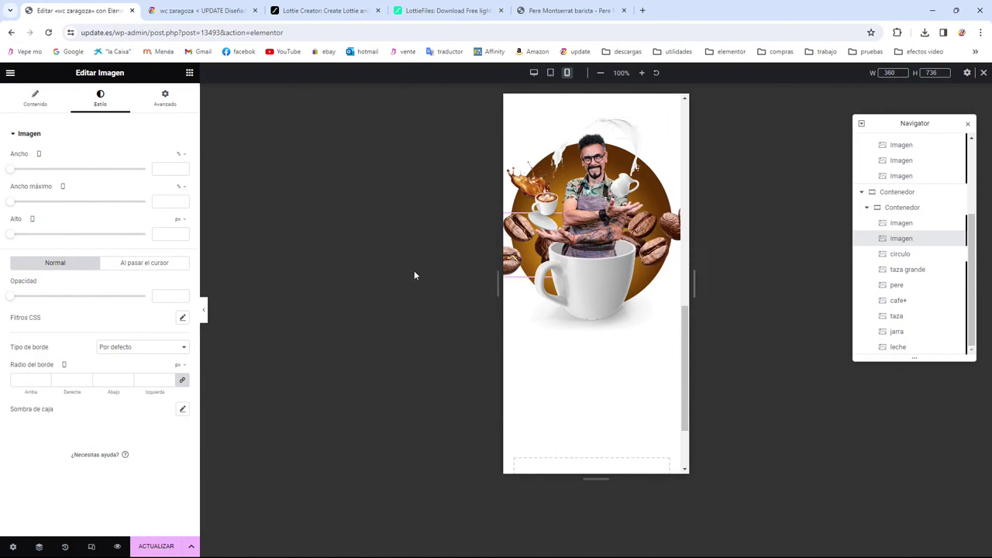
# Step: Try to set the mobile width of the leche image to 67%
pyautogui.click(508, 256)
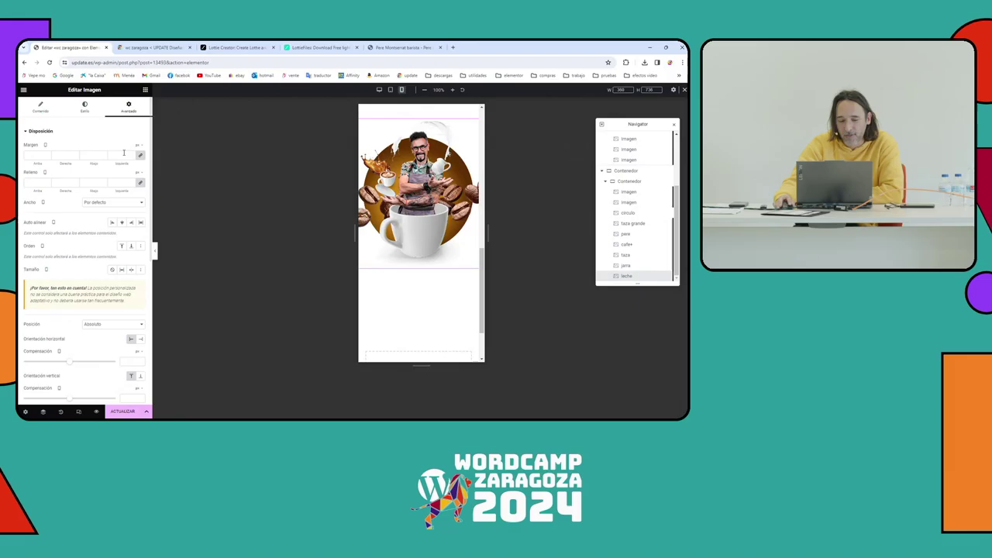
pyautogui.click(100, 98)
pyautogui.moveTo(27, 156); pyautogui.dragTo(85, 155)
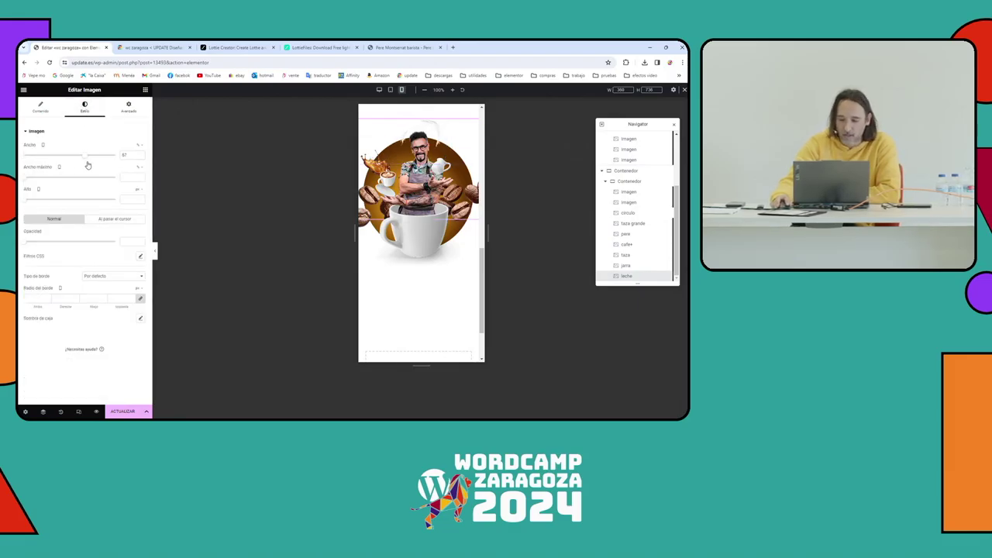
pyautogui.hotkey('ctrl', 'z')
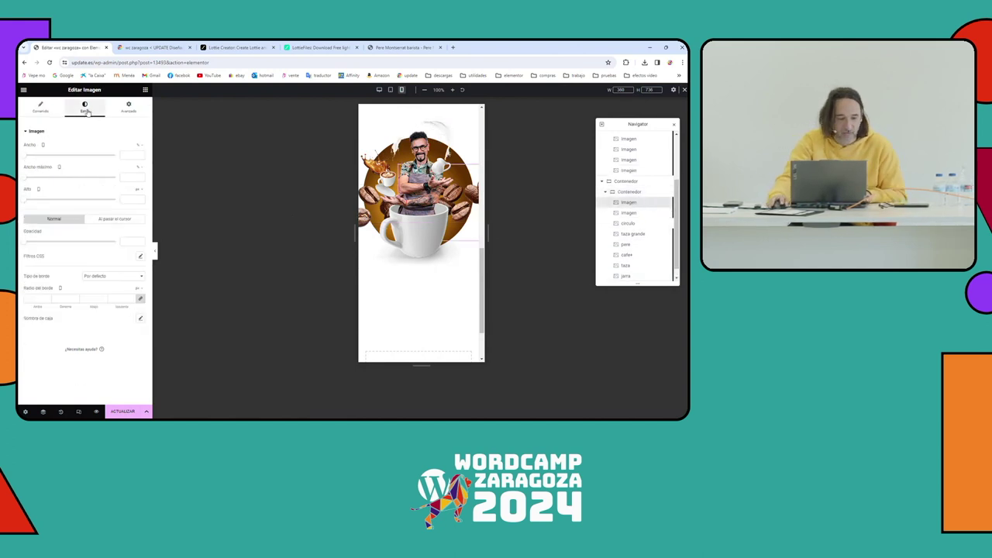
# Step: Reduce the mobile width of the coffee beans on the side opposite the cup's handle and adjust their horizontal offset
pyautogui.moveTo(24, 156); pyautogui.dragTo(62, 157)
pyautogui.click(128, 106)
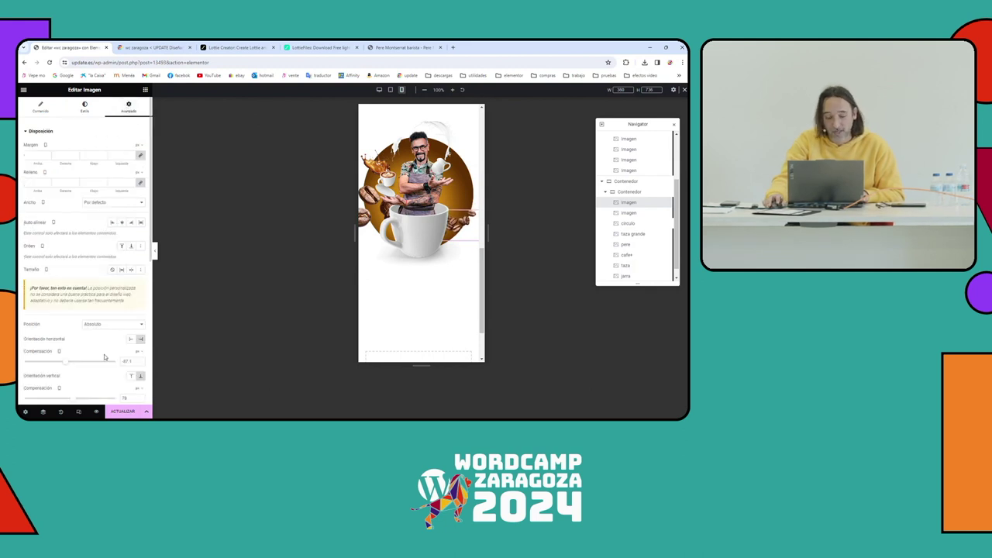
pyautogui.moveTo(66, 364); pyautogui.dragTo(64, 361)
pyautogui.click(372, 221)
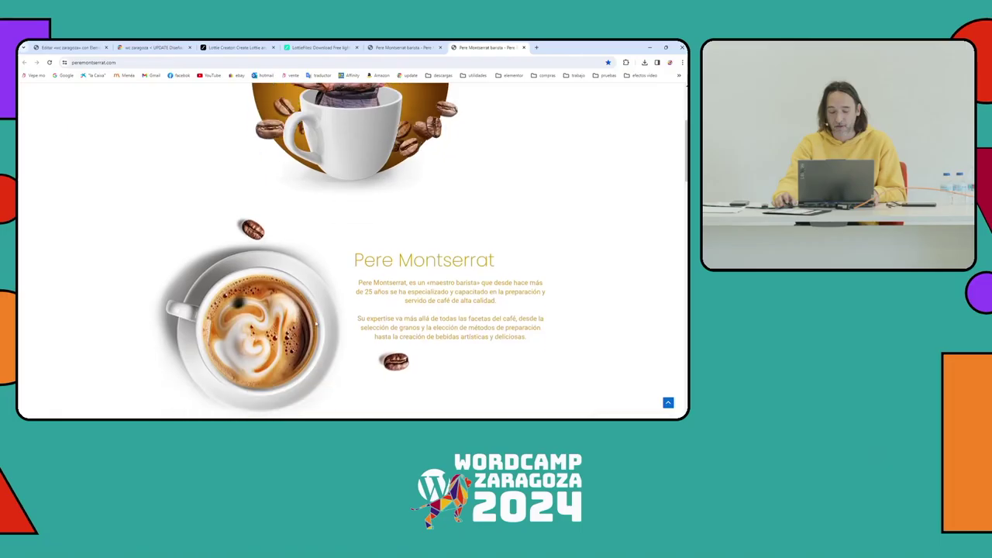
# Step: Examine the scroll animations of the coffee cup, the beans and the Coffee Art portafilter on the live barista website
pyautogui.scroll(-3, 315, 321)
pyautogui.scroll(2, 316, 322)
pyautogui.scroll(-3, 316, 322)
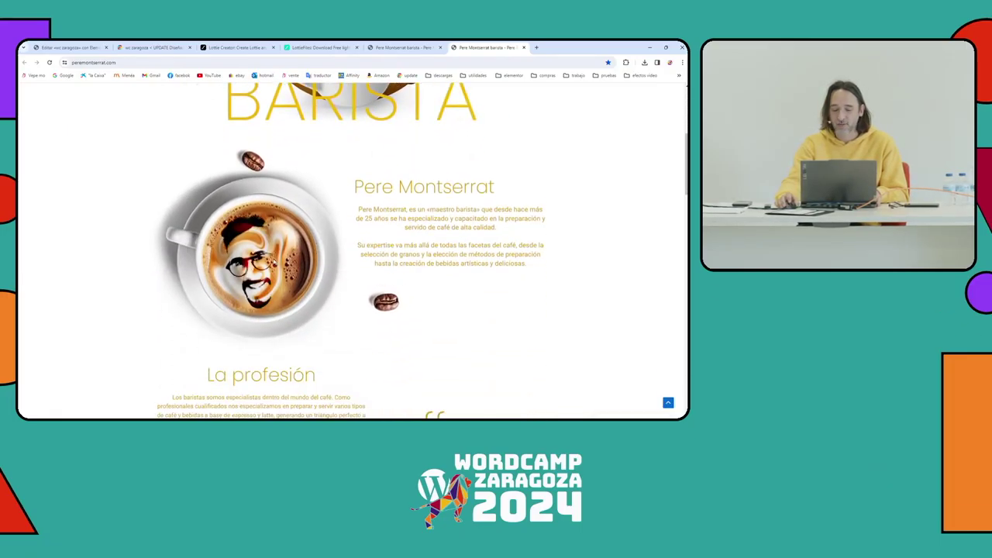
pyautogui.scroll(-5, 326, 274)
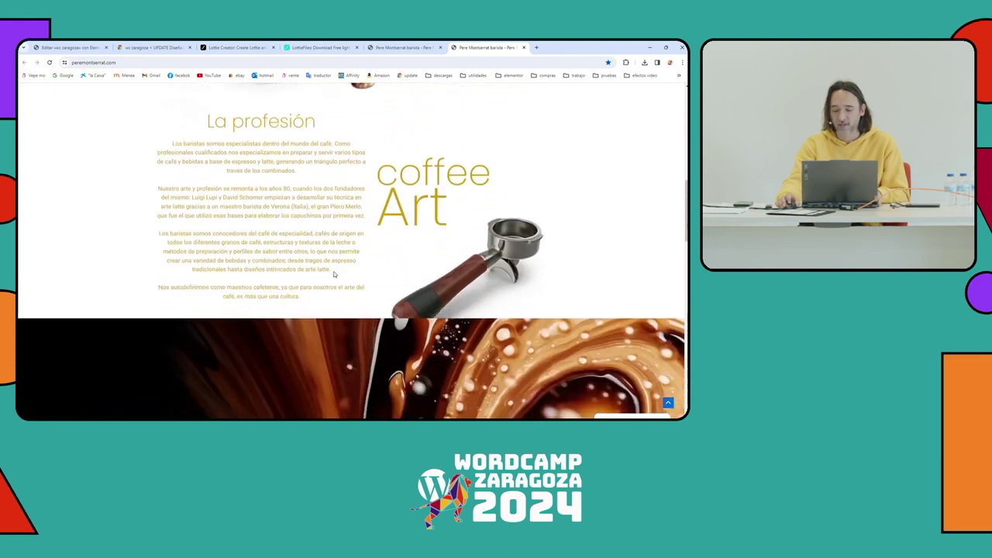
pyautogui.scroll(1, 486, 178)
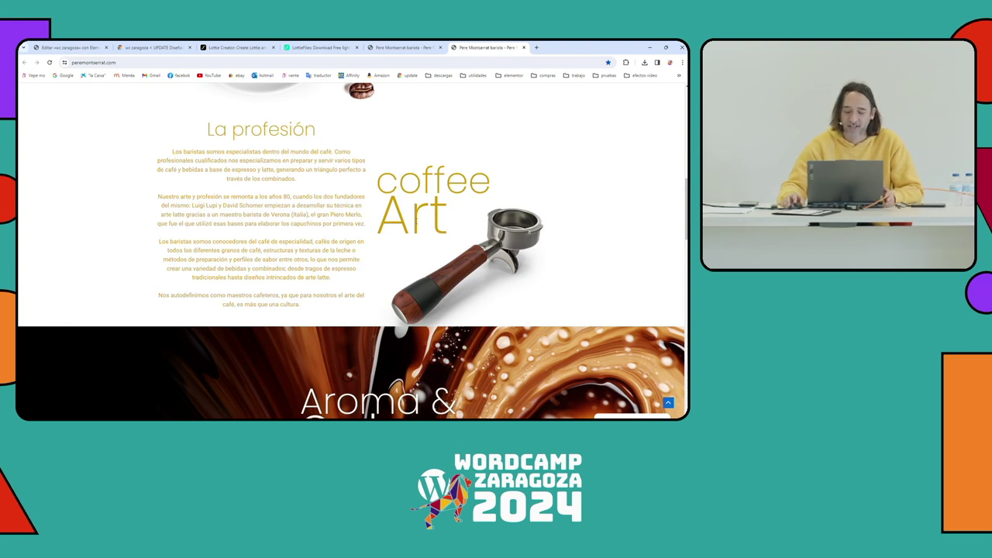
# Step: Examine how the background photo of the Aroma & Sabor banner reacts to scrolling on the barista website
pyautogui.moveTo(397, 176); pyautogui.dragTo(329, 268)
pyautogui.scroll(-2, 169, 251)
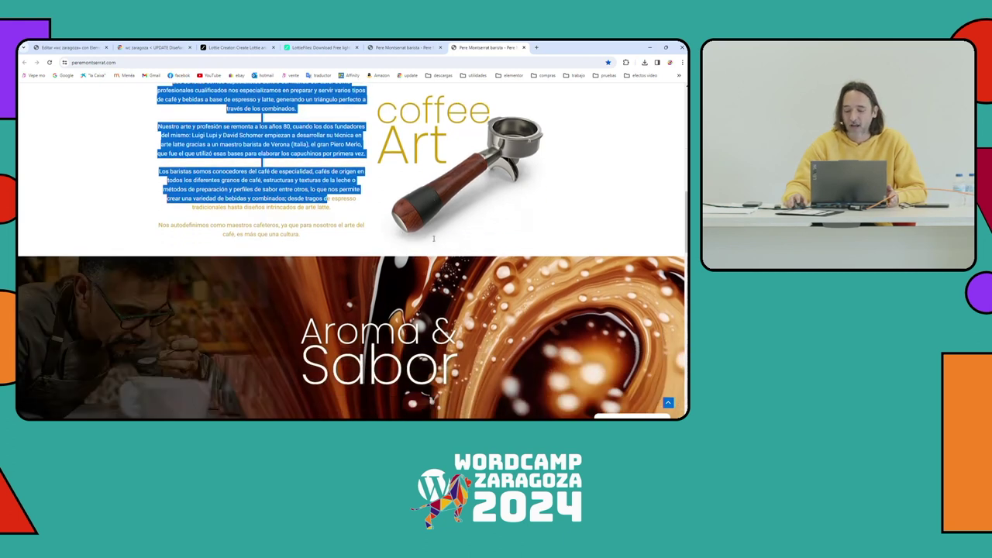
pyautogui.scroll(1, 169, 251)
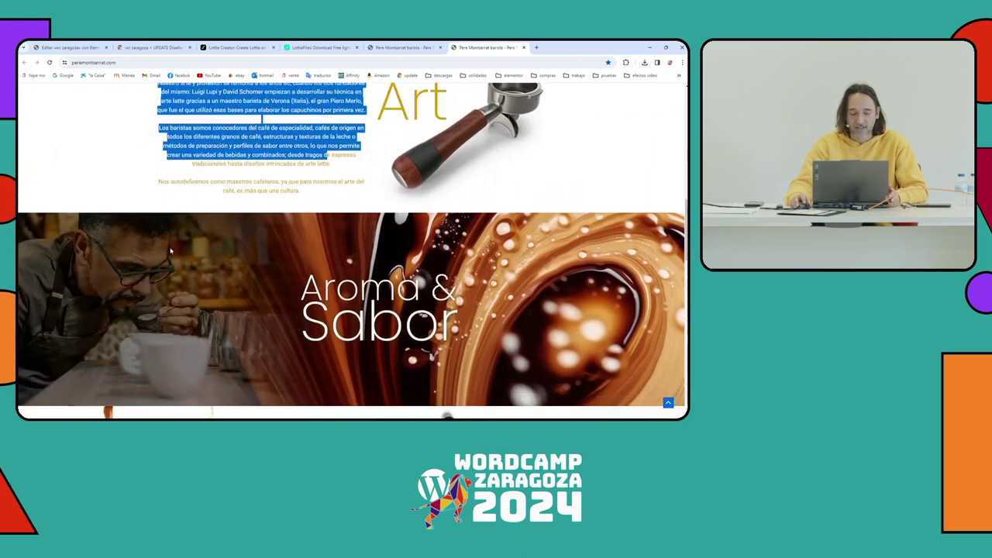
pyautogui.scroll(1, 184, 286)
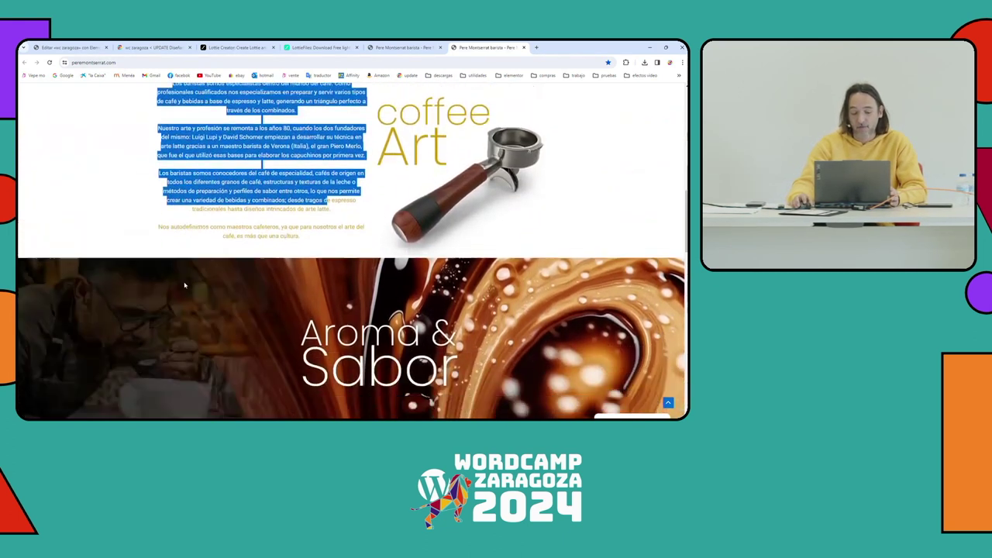
# Step: Review the Pasión por innovar section and watch the signature's drawing animation above the coffee experience form
pyautogui.scroll(-3, 184, 286)
pyautogui.scroll(-4, 276, 285)
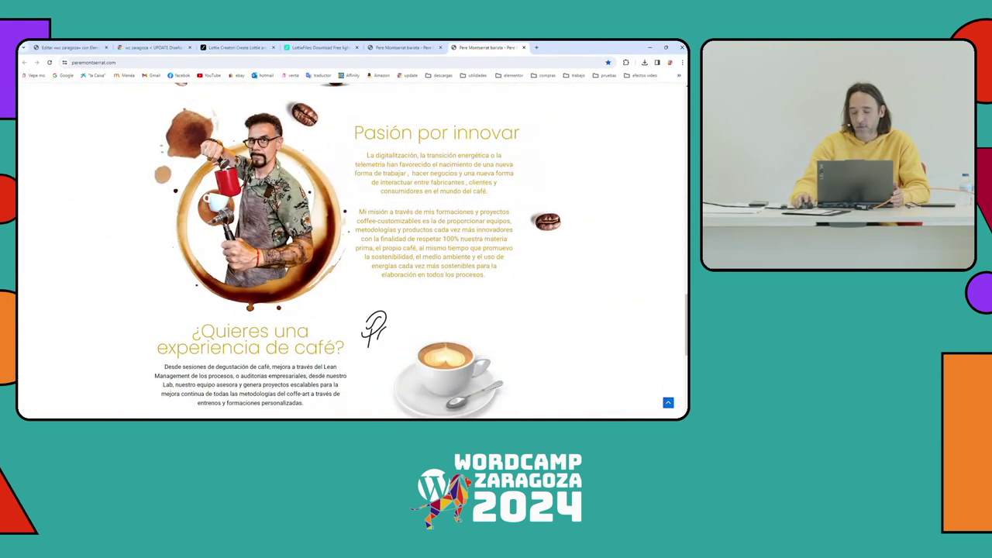
pyautogui.scroll(-1, 396, 332)
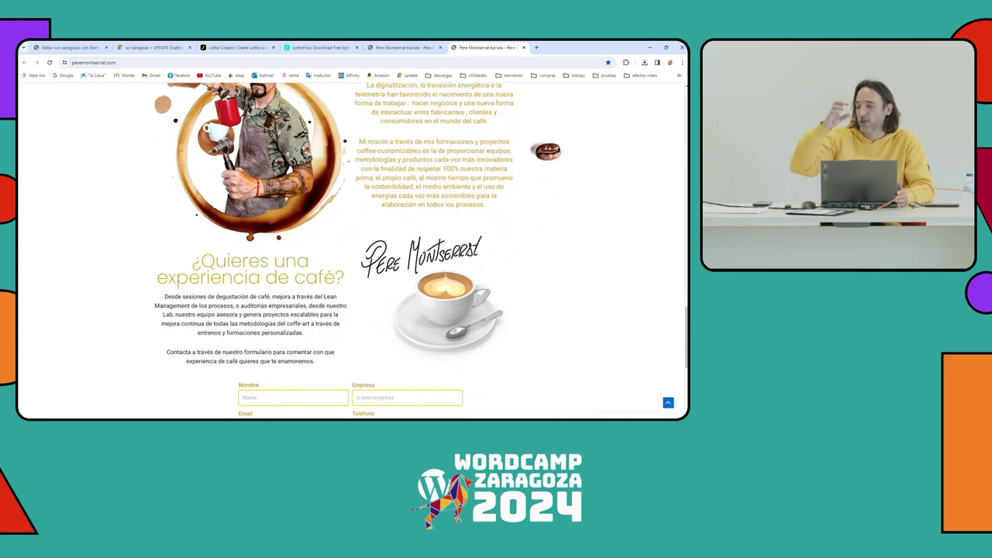
pyautogui.scroll(12, 671, 275)
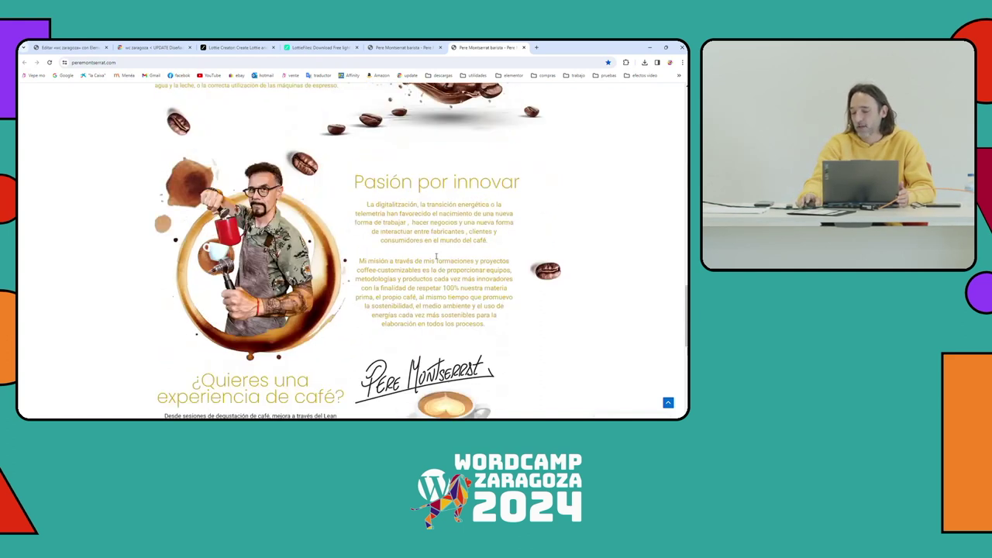
pyautogui.scroll(1, 672, 126)
# Step: Close the barista website and advance the slide presentation to the Motion.page slide
pyautogui.click(523, 48)
pyautogui.hotkey('alt', 'Tab')
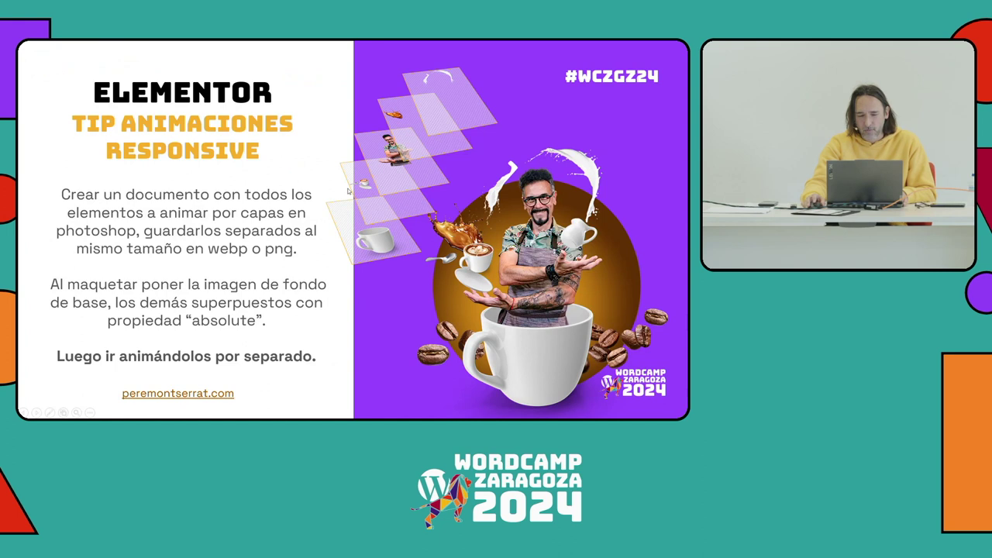
pyautogui.press('Right')
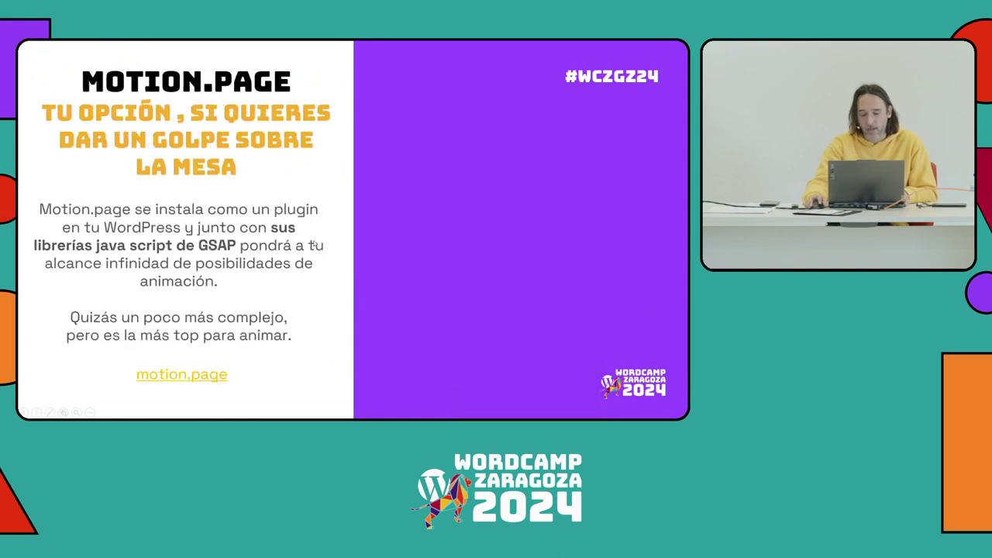